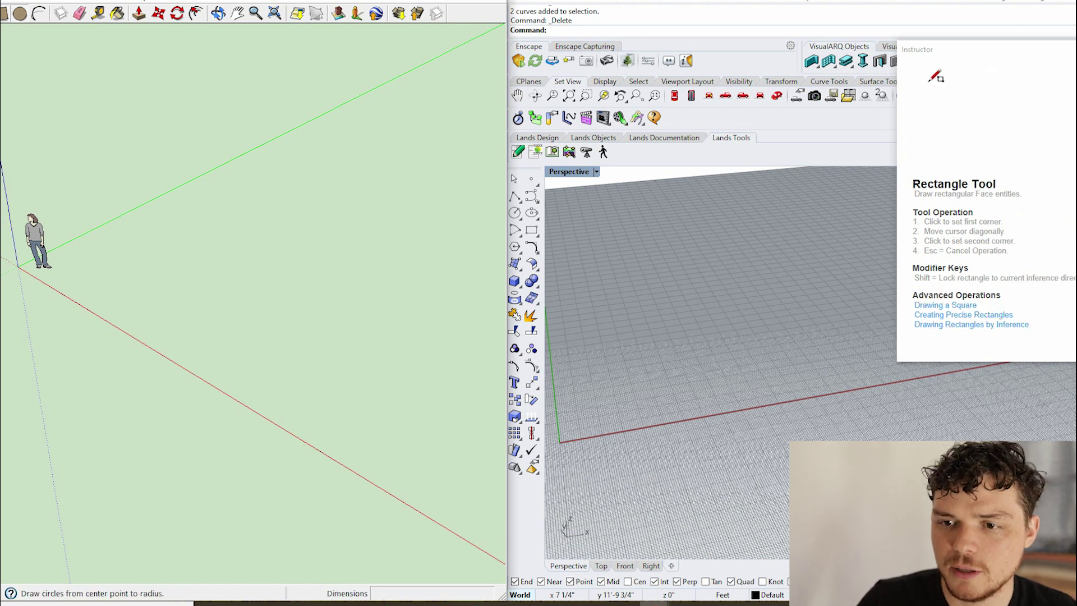
pyautogui.write('12')
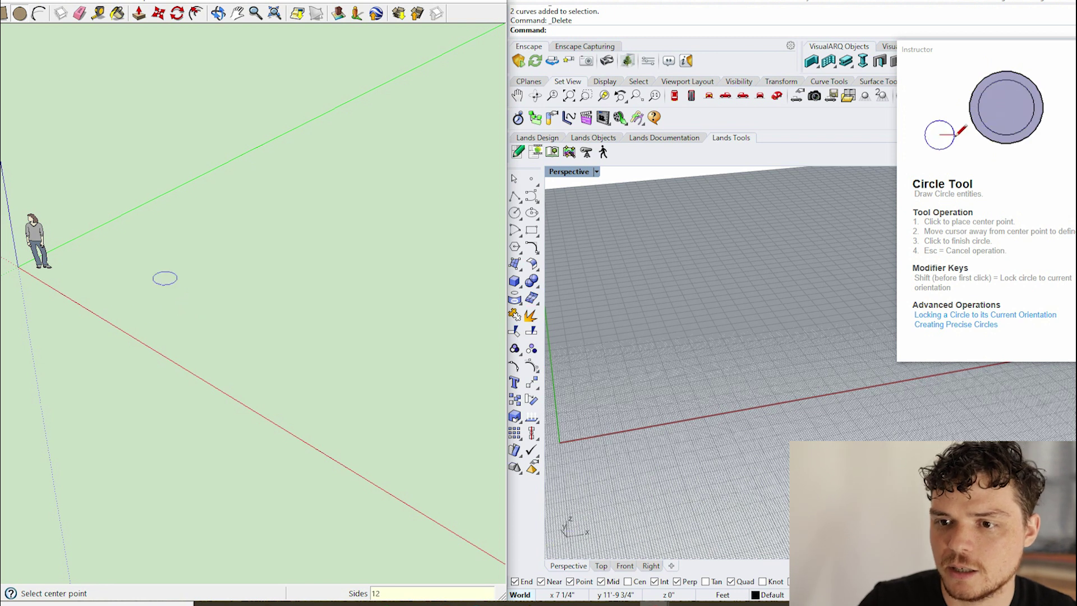
# Draw a 12-sided circle face at the origin, then a larger circle from the same centre.
pyautogui.click(324, 342)
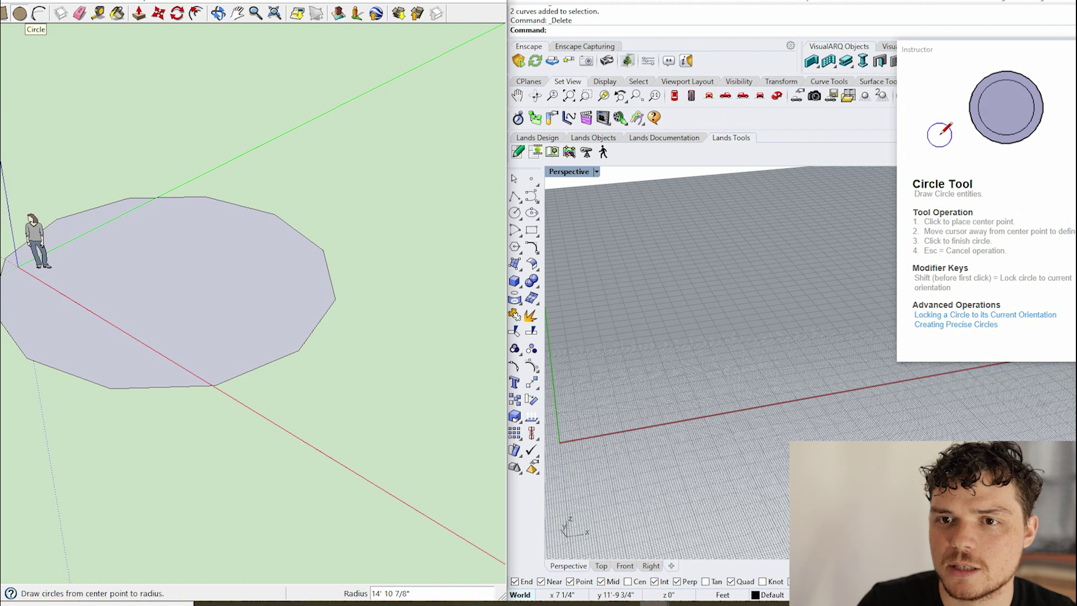
pyautogui.click(38, 13)
pyautogui.write('1')
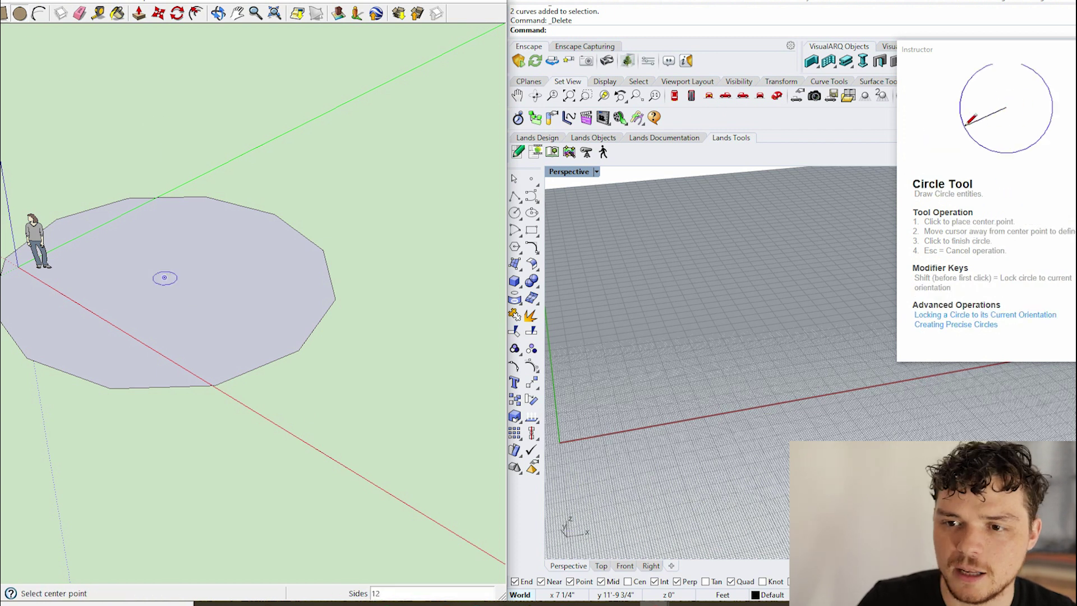
pyautogui.write('00')
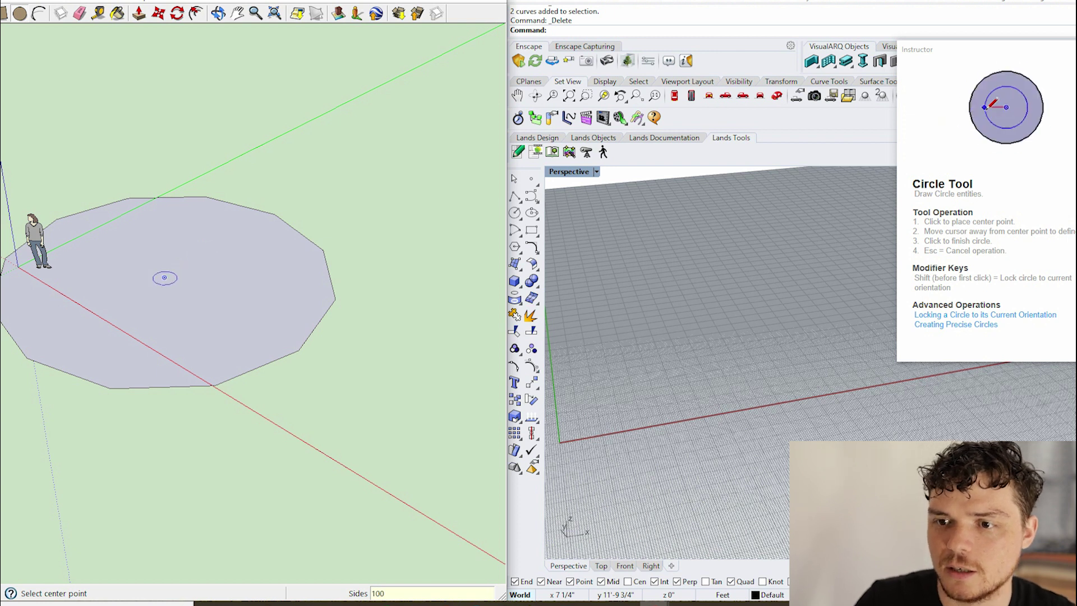
pyautogui.click(164, 278)
pyautogui.click(364, 329)
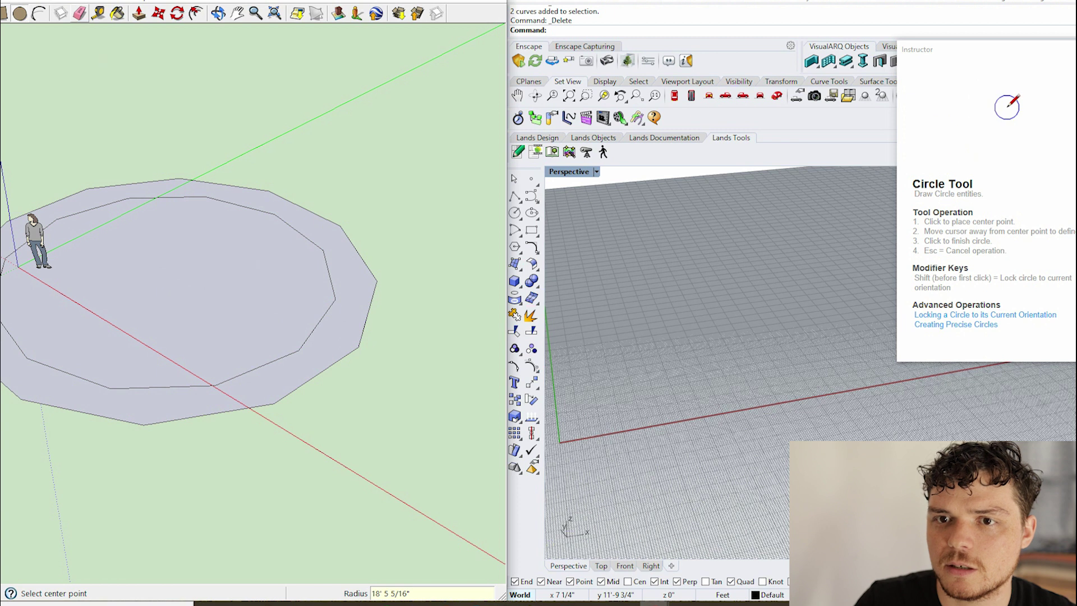
pyautogui.press('r')
pyautogui.press('c')
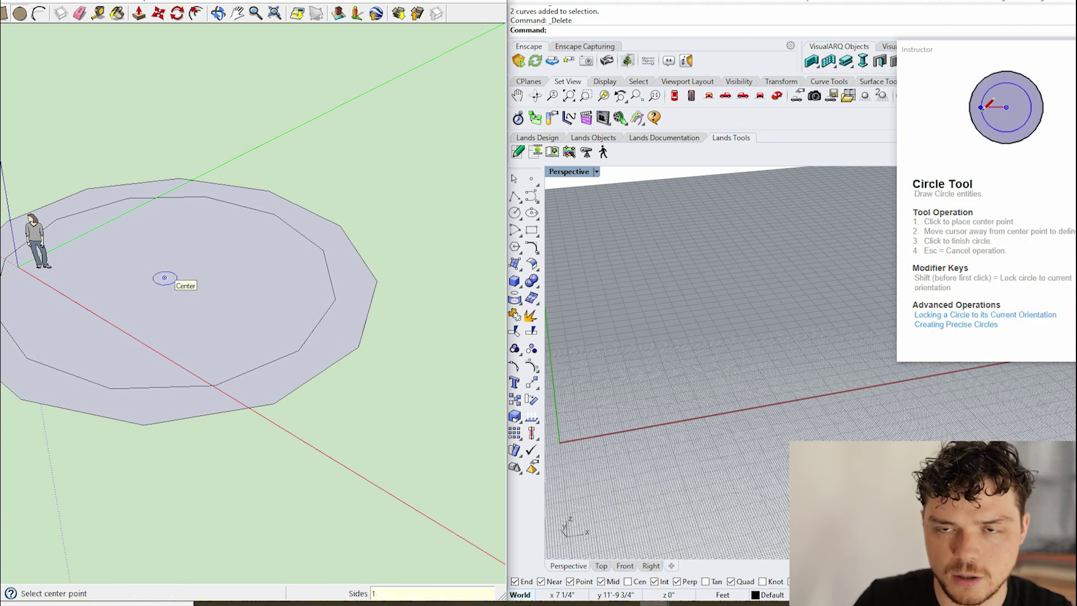
pyautogui.write('200')
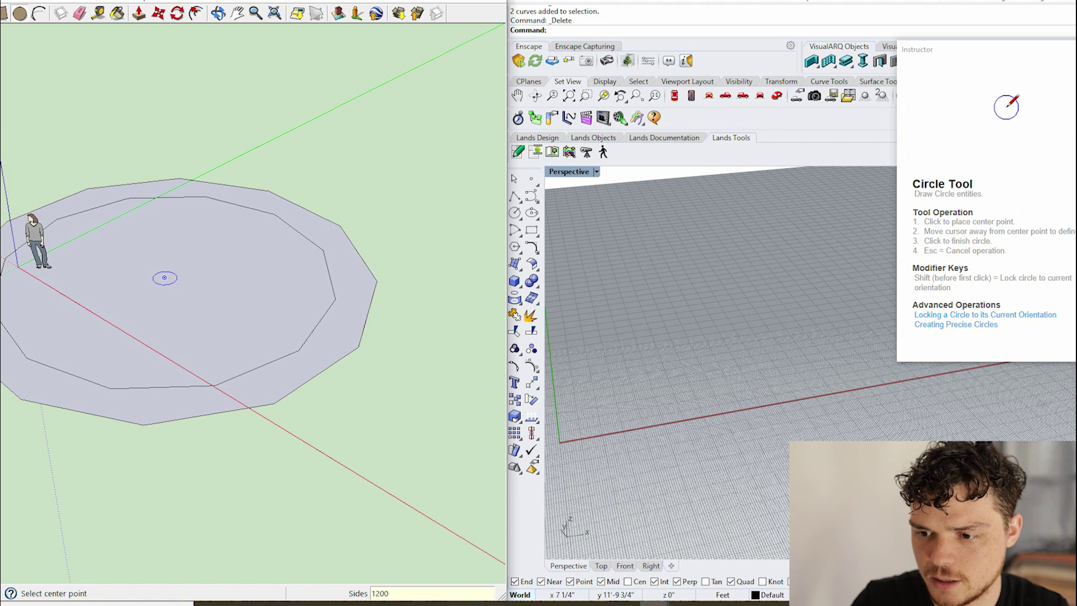
# Draw the outermost circle from the centre with 1200 sides and about a 22-foot radius.
pyautogui.click(165, 277)
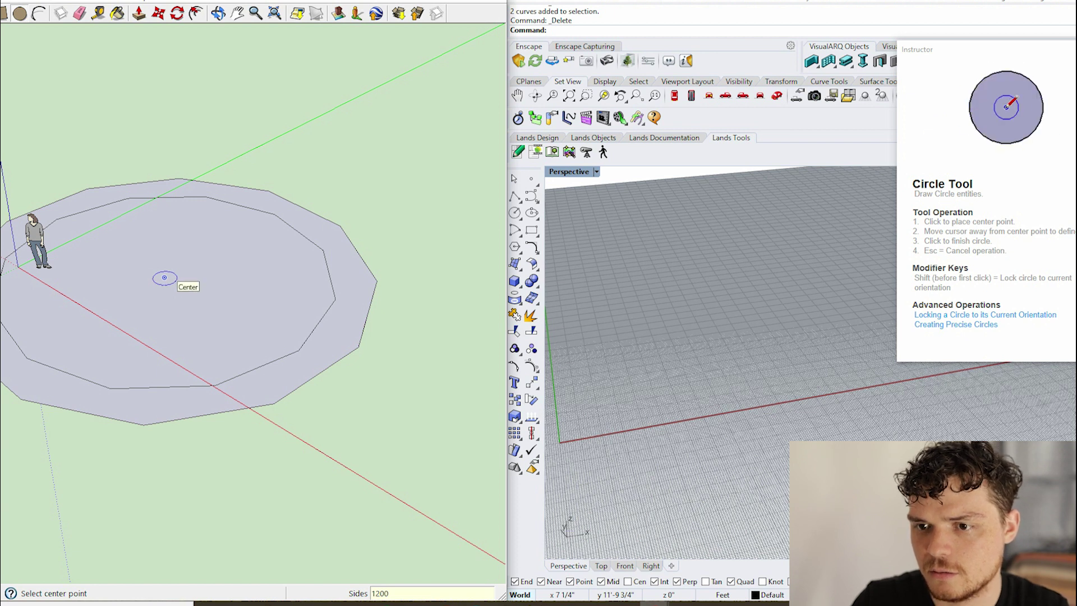
pyautogui.click(164, 277)
pyautogui.click(267, 399)
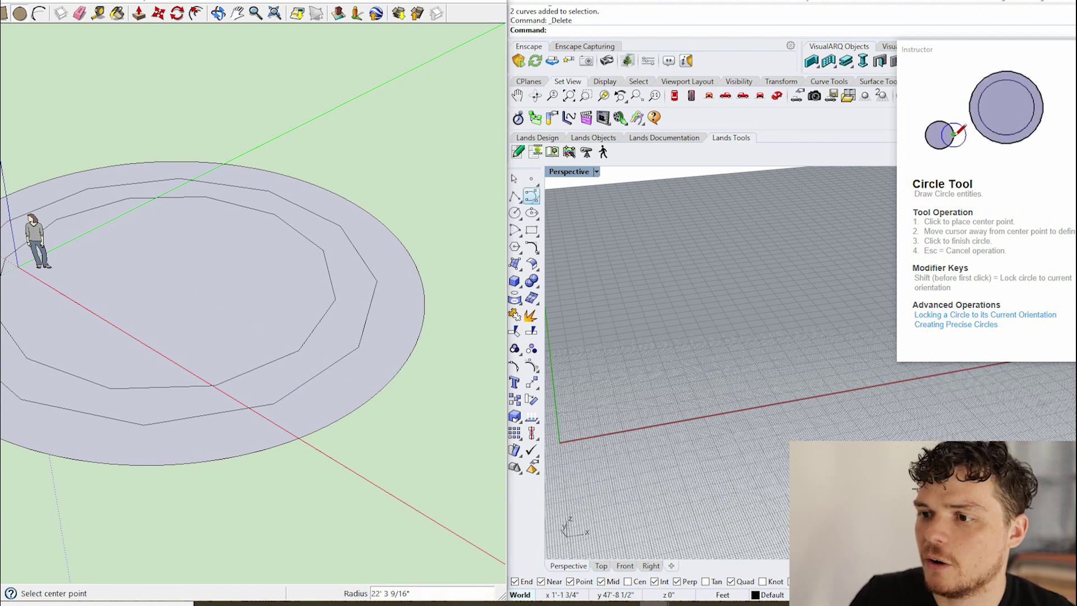
# Draw an ellipse centred near the origin by its two axes.
pyautogui.click(533, 195)
pyautogui.scroll(-2, 811, 354)
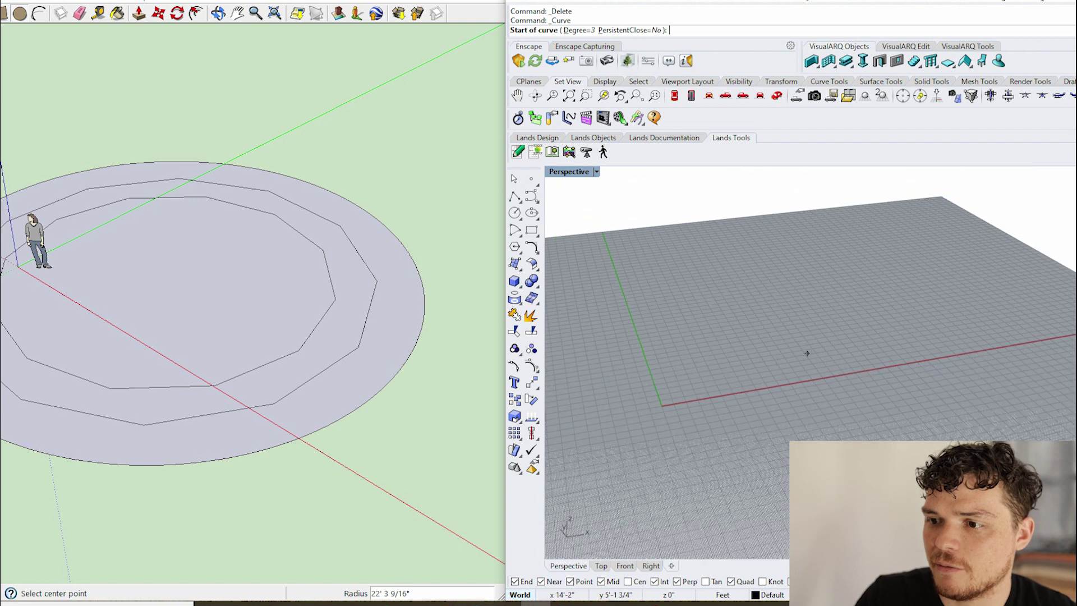
pyautogui.scroll(1, 640, 407)
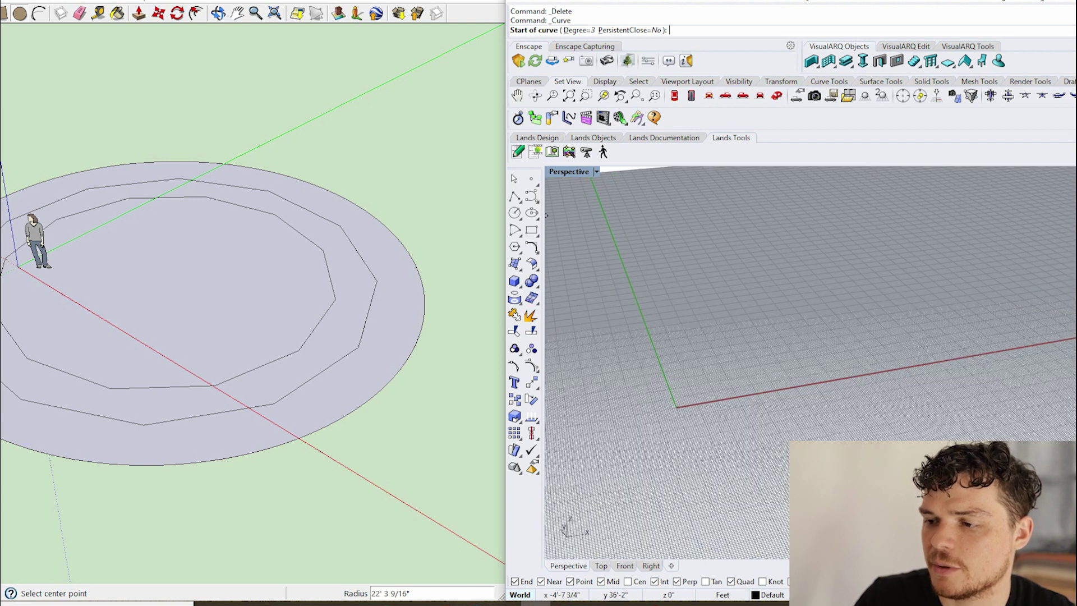
pyautogui.click(532, 212)
pyautogui.click(726, 318)
pyautogui.click(780, 300)
pyautogui.click(849, 324)
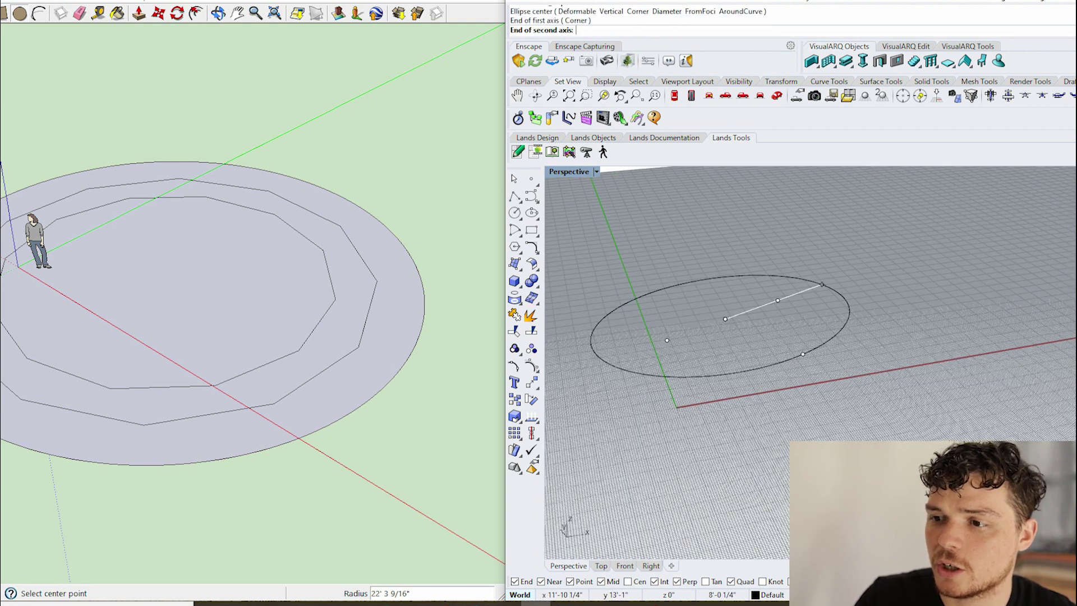
# Draw a wavy control-point curve starting on the ellipse's edge.
pyautogui.click(532, 195)
pyautogui.click(716, 277)
pyautogui.click(655, 236)
pyautogui.click(757, 222)
pyautogui.click(839, 209)
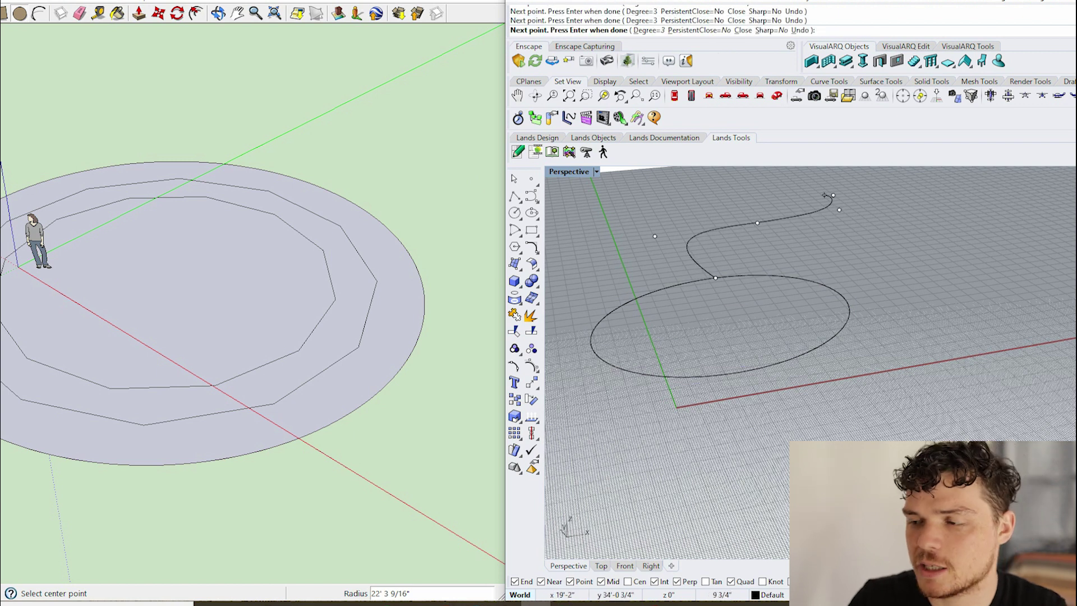
pyautogui.press('Return')
pyautogui.scroll(-2, 829, 320)
# Extrude the wavy curve upward into a curved wall with the gumball, then delete it.
pyautogui.click(787, 253)
pyautogui.moveTo(734, 224); pyautogui.dragTo(734, 181)
pyautogui.scroll(2, 834, 244)
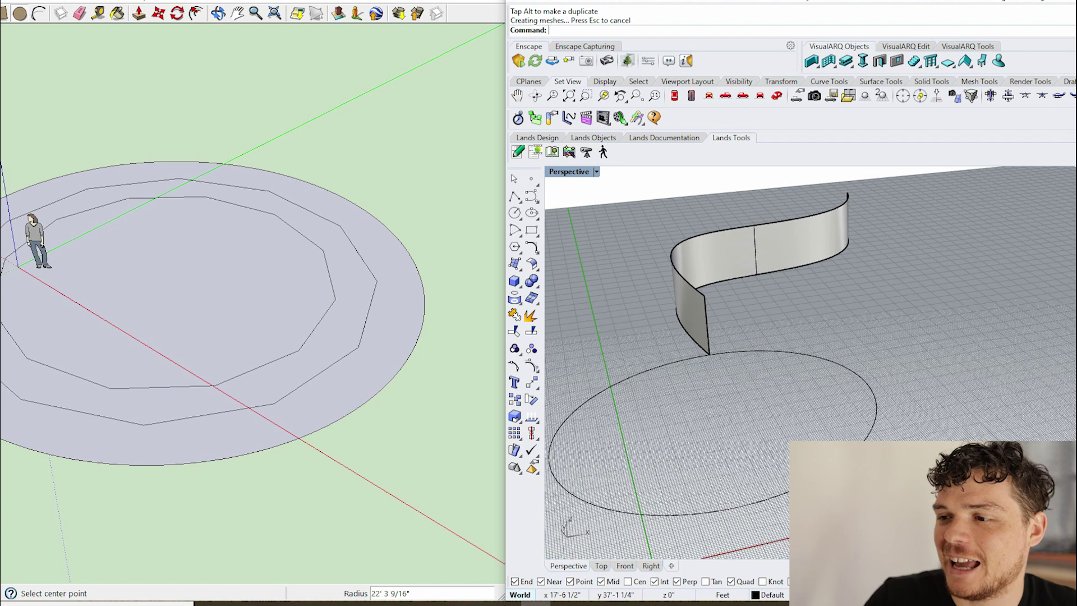
pyautogui.scroll(-3, 821, 303)
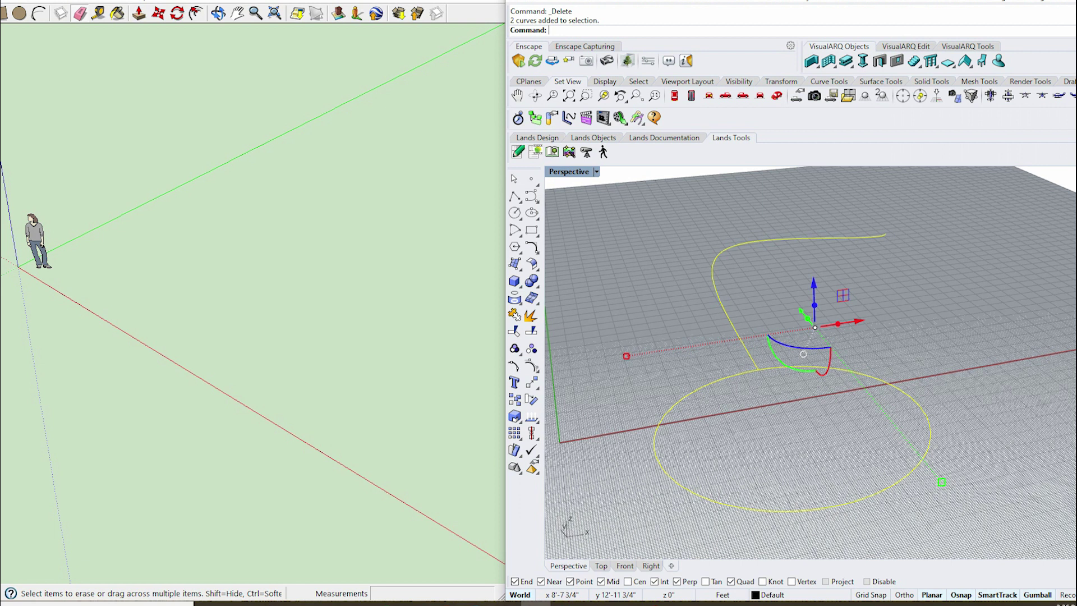
pyautogui.press('Delete')
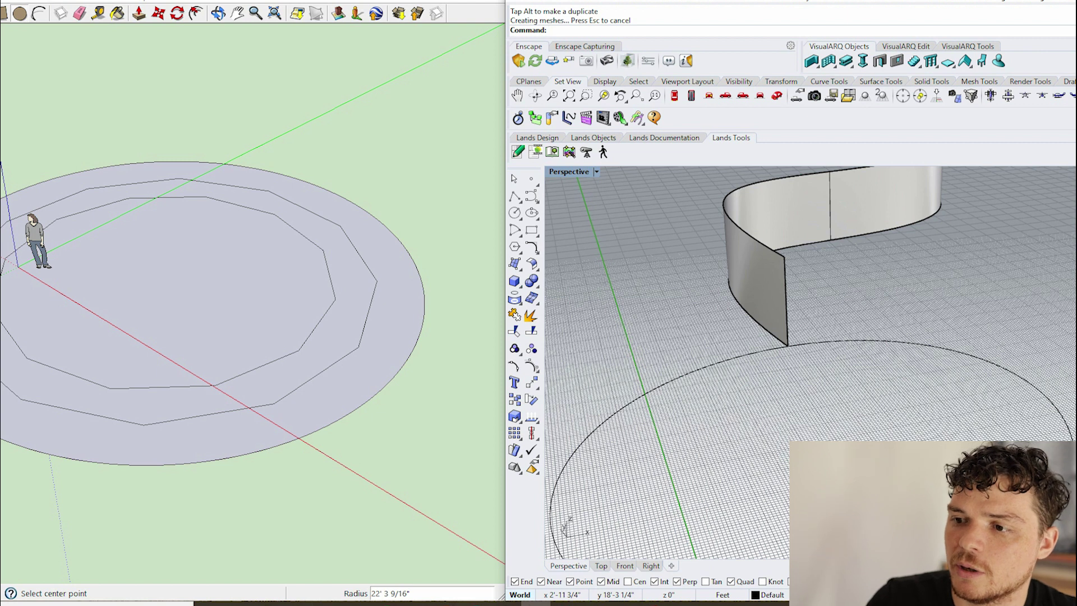
pyautogui.scroll(-3, 808, 362)
# Switch to the four-viewport layout, select everything and clear the selection.
pyautogui.hotkey('ctrl', 'm')
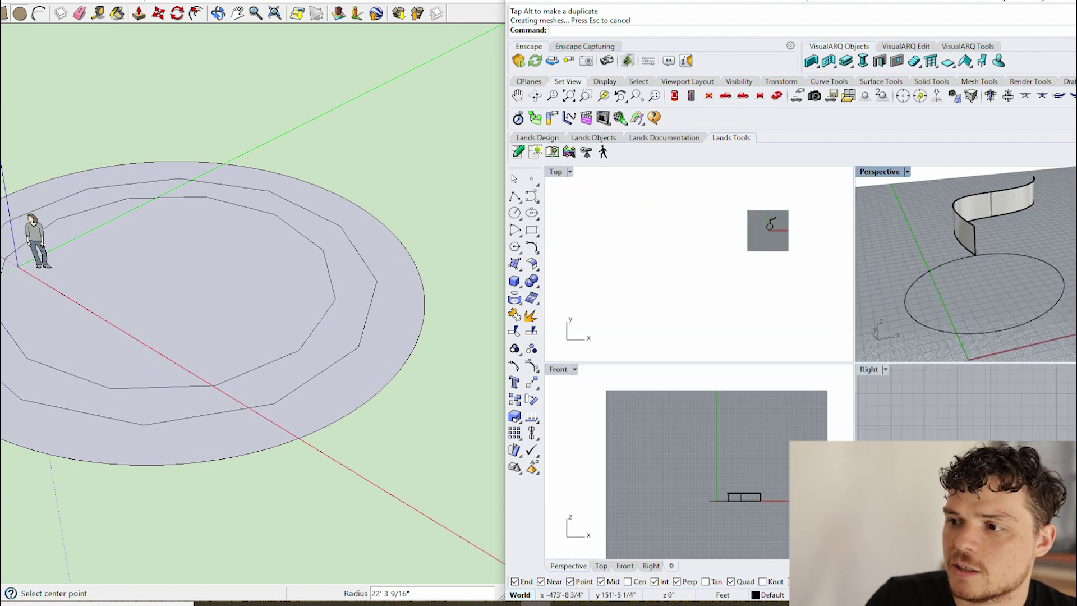
pyautogui.scroll(3, 699, 263)
pyautogui.scroll(-1, 698, 264)
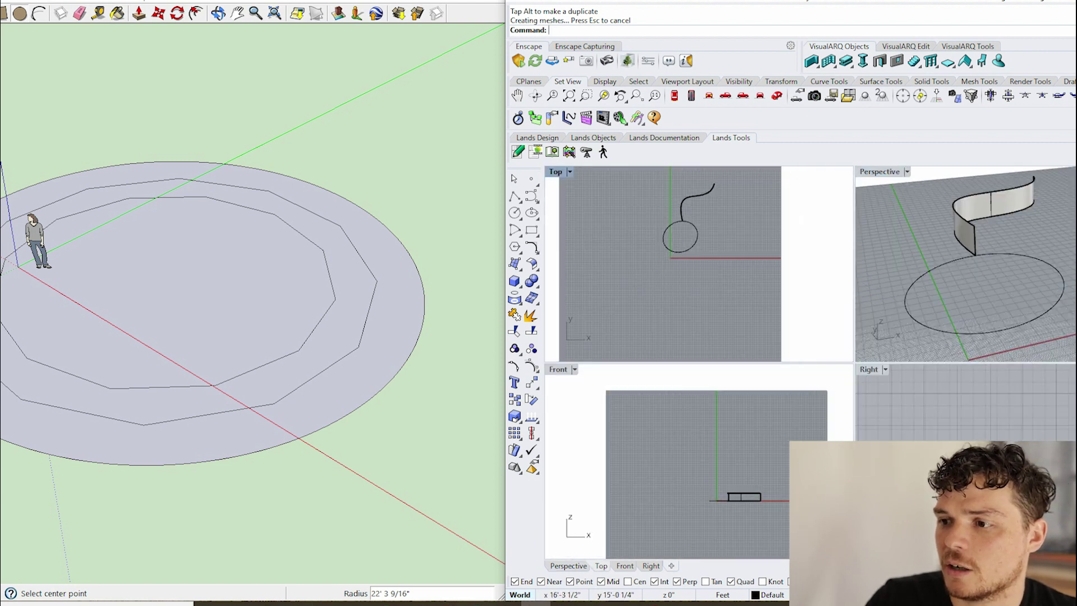
pyautogui.scroll(-1, 699, 263)
pyautogui.hotkey('ctrl', 'a')
pyautogui.press('Escape')
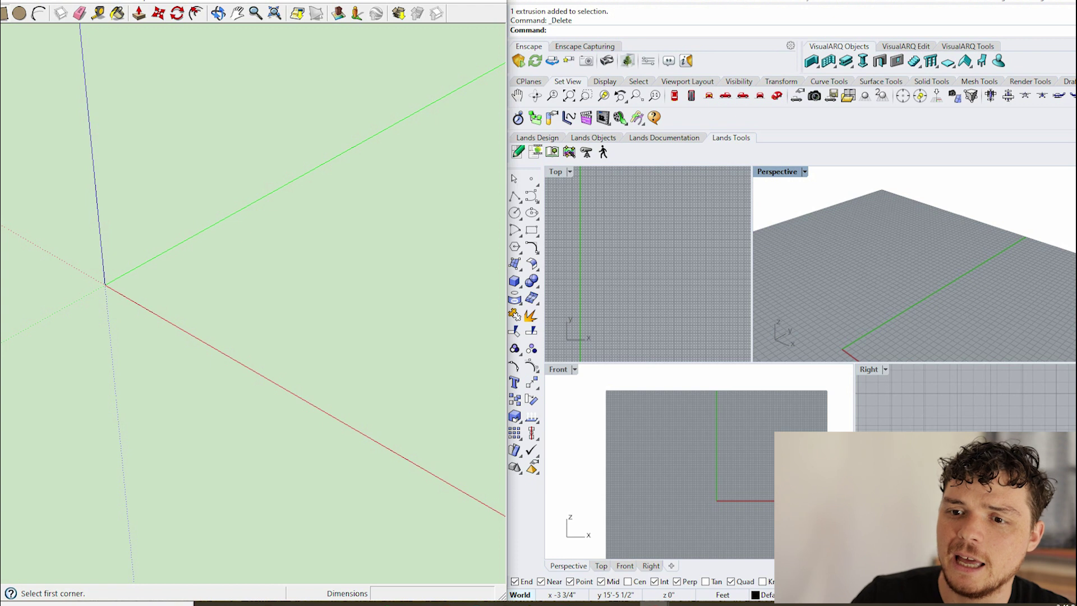
# Draw a ground rectangle, push-pull it up into a box and widen its right side.
pyautogui.click(160, 302)
pyautogui.click(339, 278)
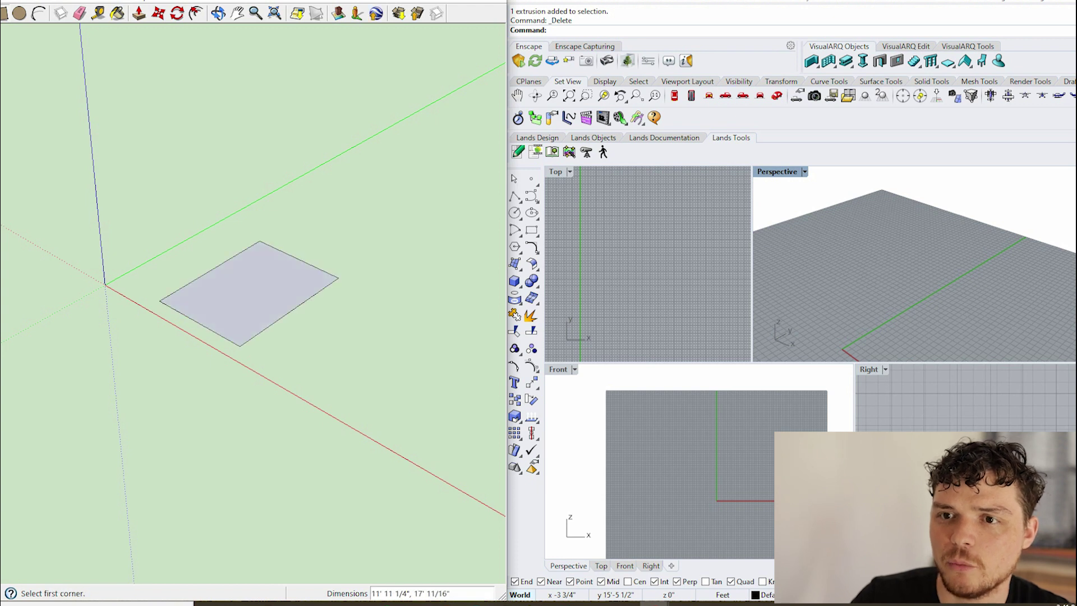
pyautogui.press('p')
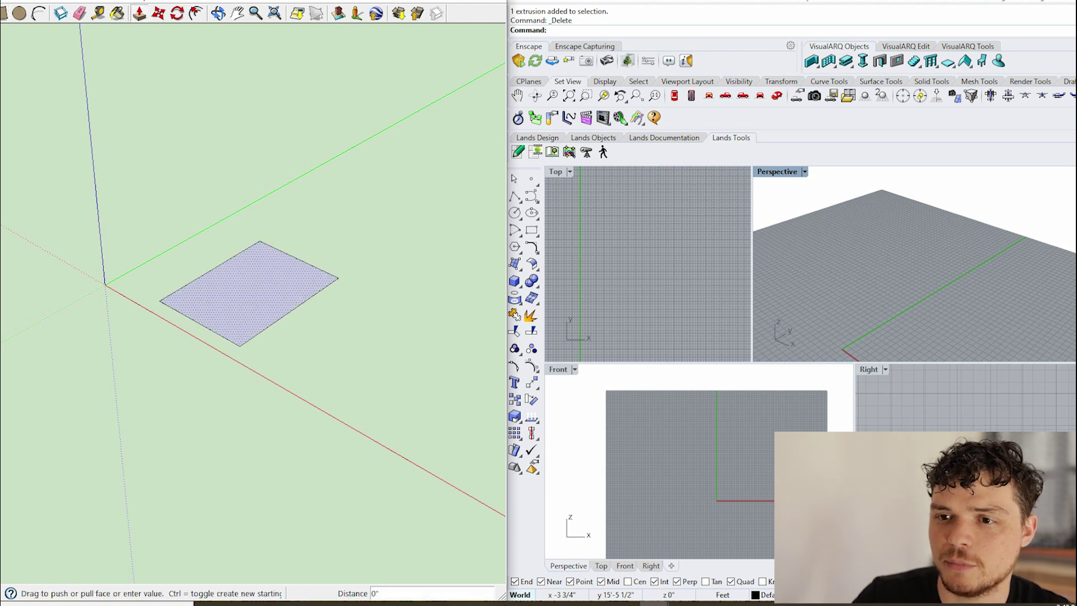
pyautogui.moveTo(248, 294); pyautogui.dragTo(251, 198)
pyautogui.moveTo(290, 269); pyautogui.dragTo(332, 269)
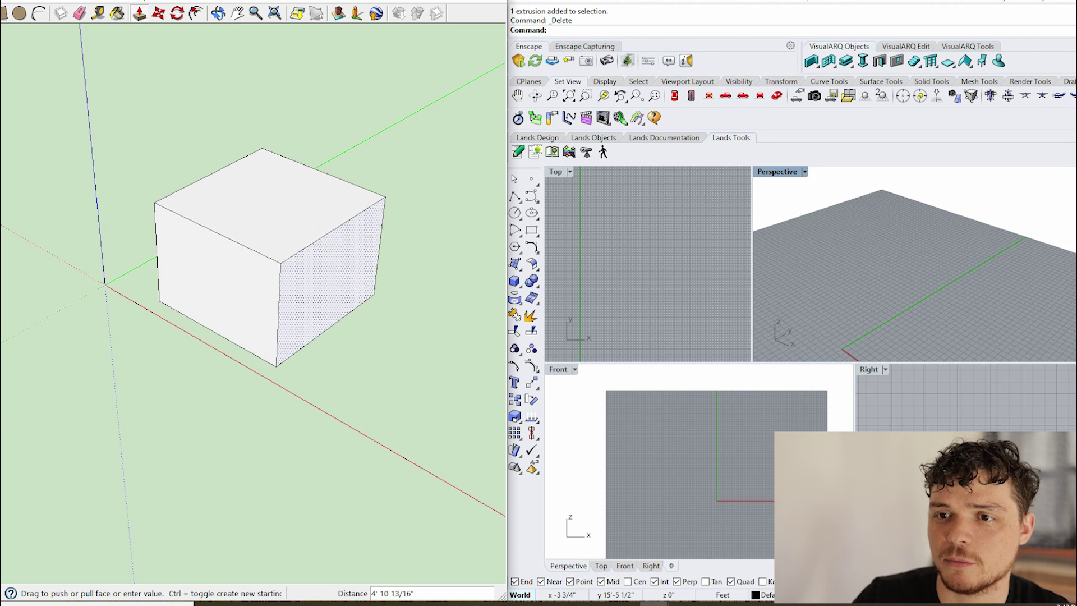
# Split the top face with a line and push one half down into a step.
pyautogui.press('l')
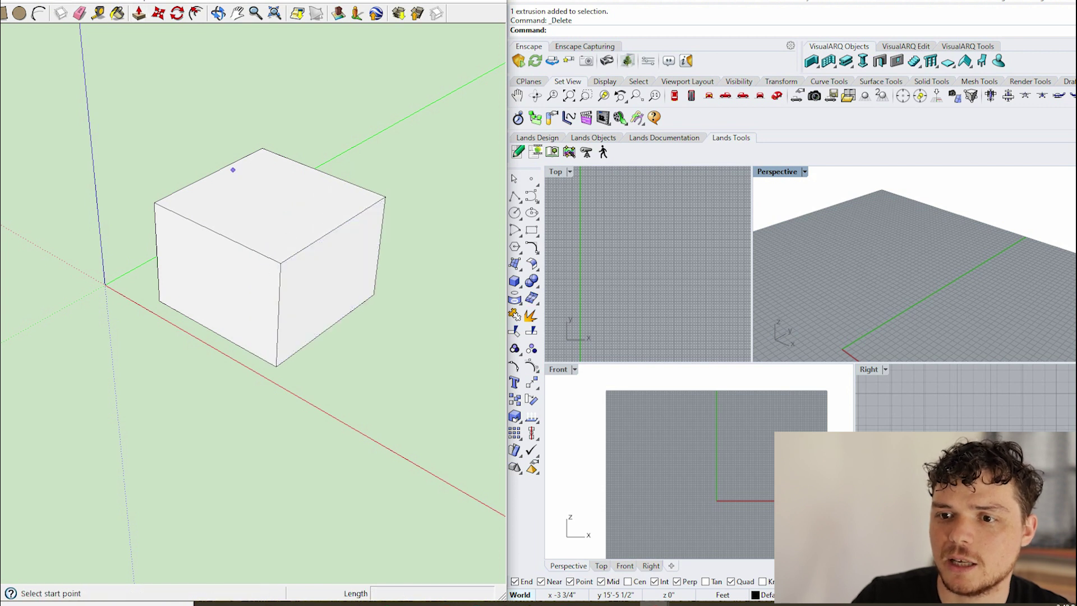
pyautogui.click(214, 230)
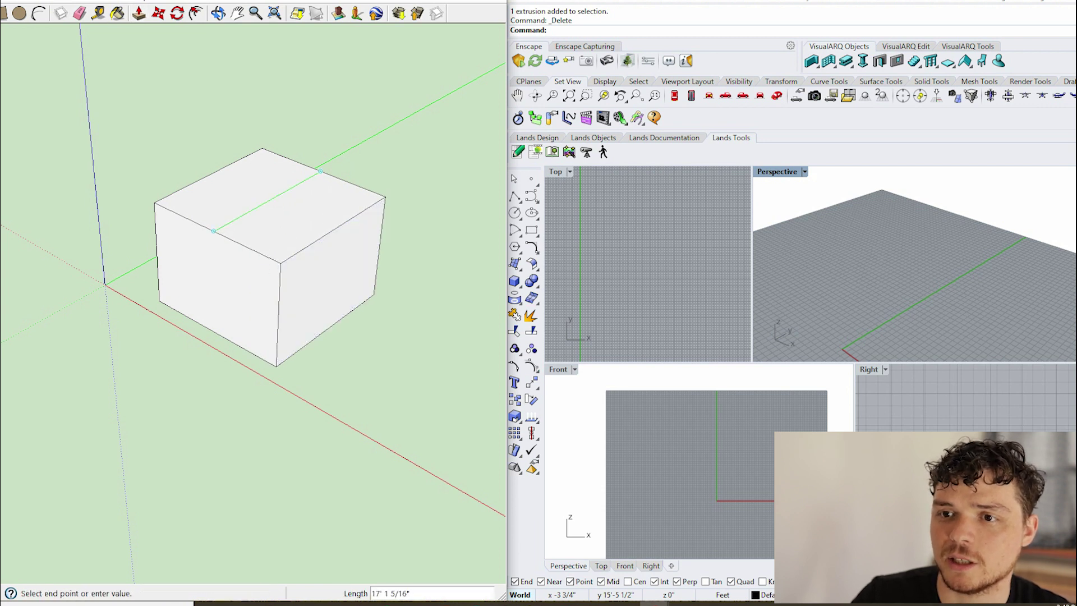
pyautogui.press('p')
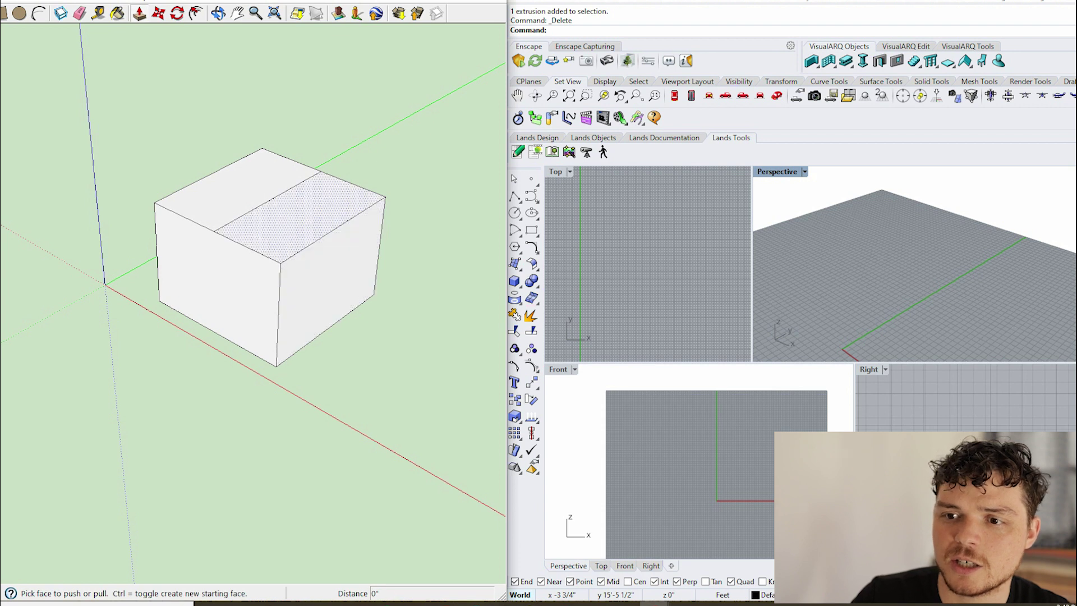
pyautogui.moveTo(303, 206); pyautogui.dragTo(303, 248)
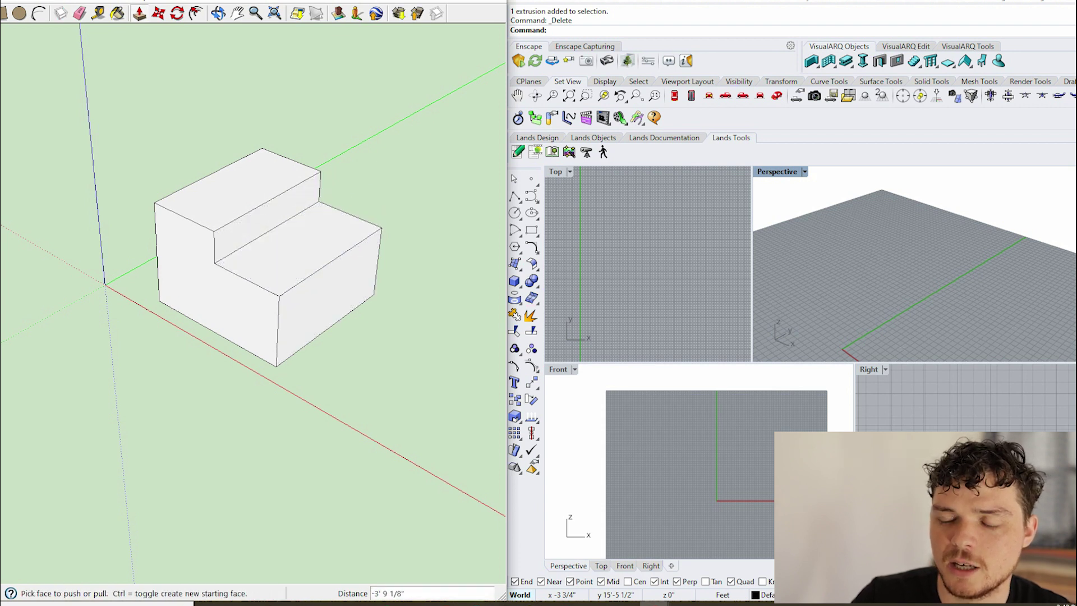
# Cut a notch into the lower step by lowering its front and pushing the face inward, then select the whole model.
pyautogui.press('l')
pyautogui.click(269, 229)
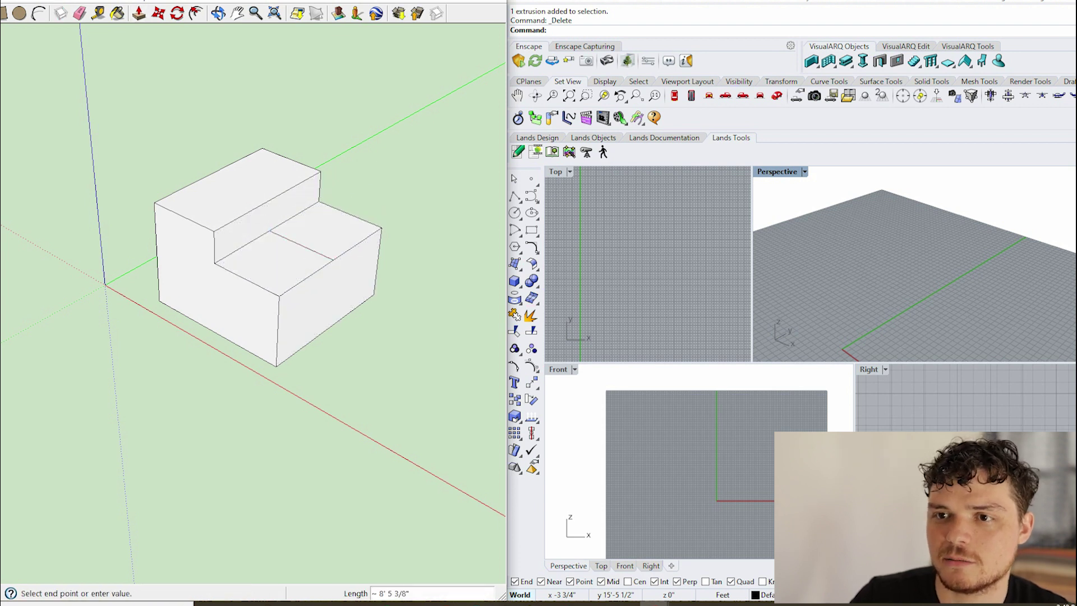
pyautogui.click(138, 13)
pyautogui.moveTo(311, 248); pyautogui.dragTo(311, 269)
pyautogui.moveTo(337, 312); pyautogui.dragTo(322, 305)
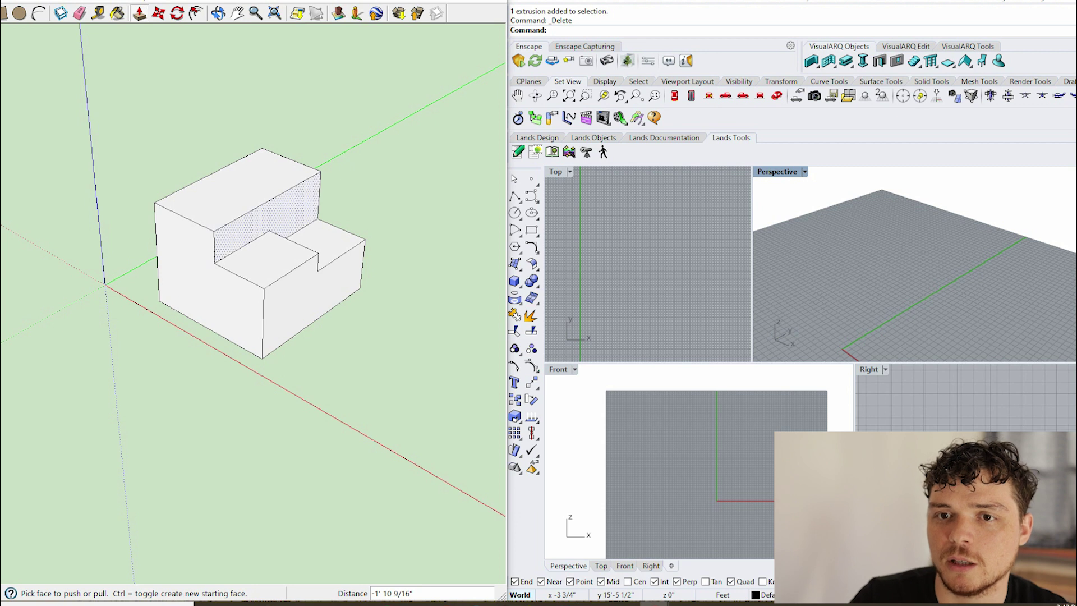
pyautogui.press('space')
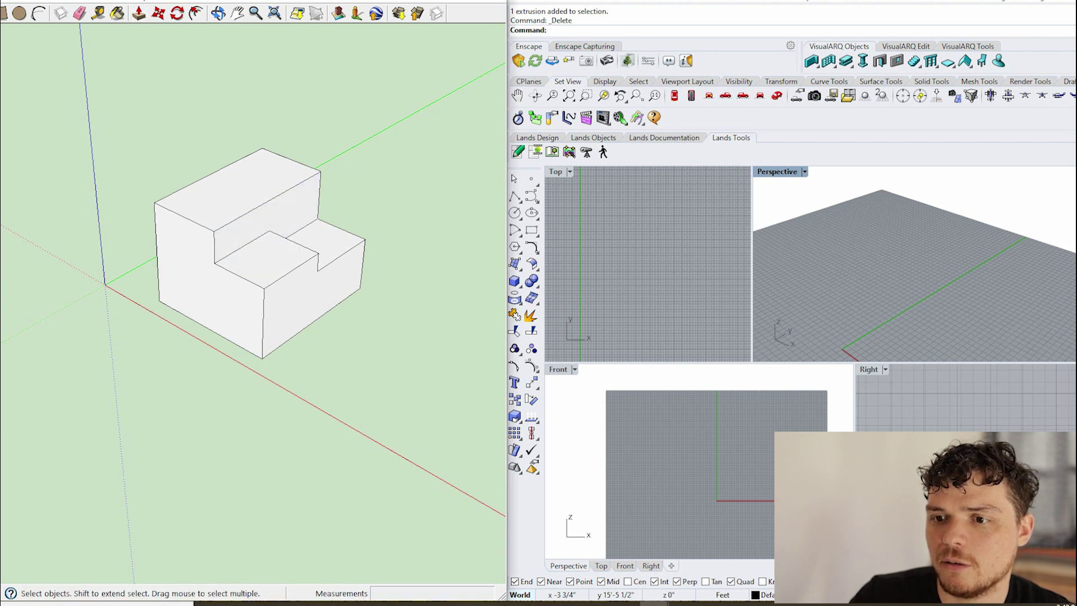
pyautogui.hotkey('ctrl', 'a')
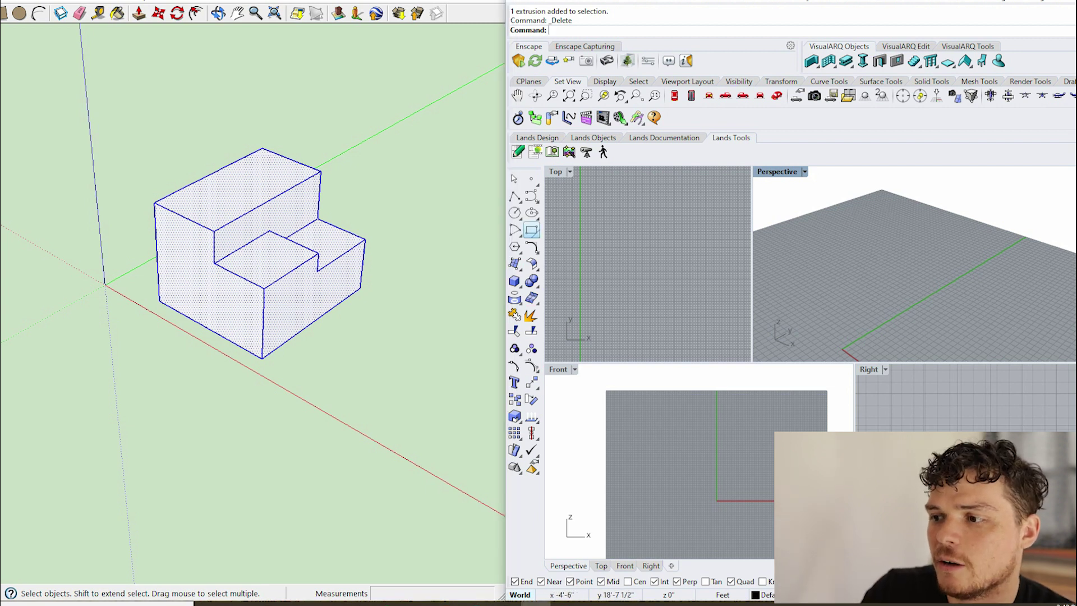
# Draw a rectangle from the origin to an opposite corner in Top view.
pyautogui.click(531, 230)
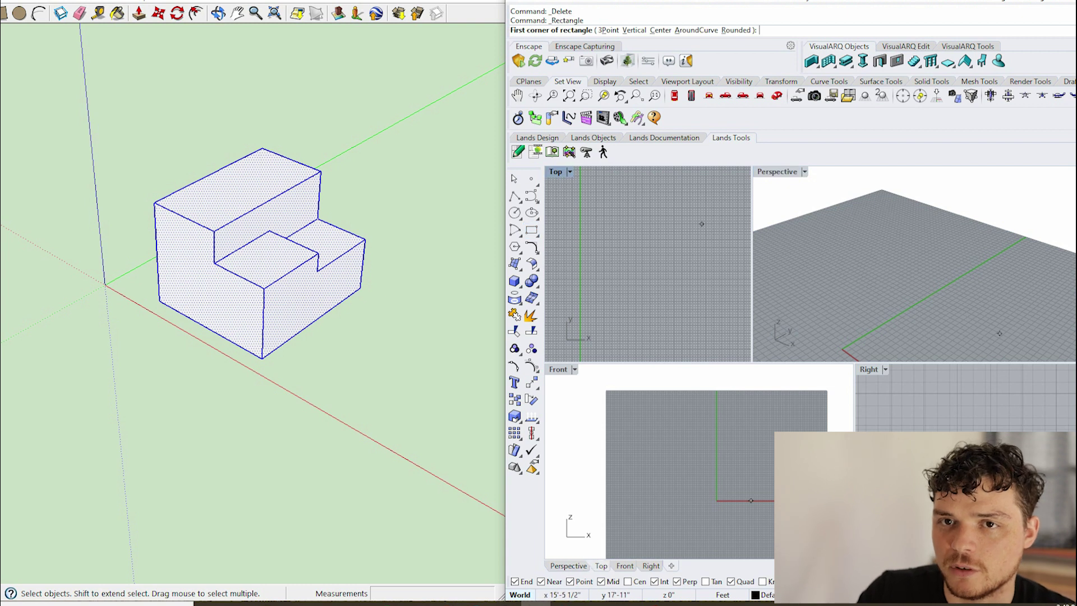
pyautogui.scroll(-2, 698, 224)
pyautogui.scroll(1, 672, 296)
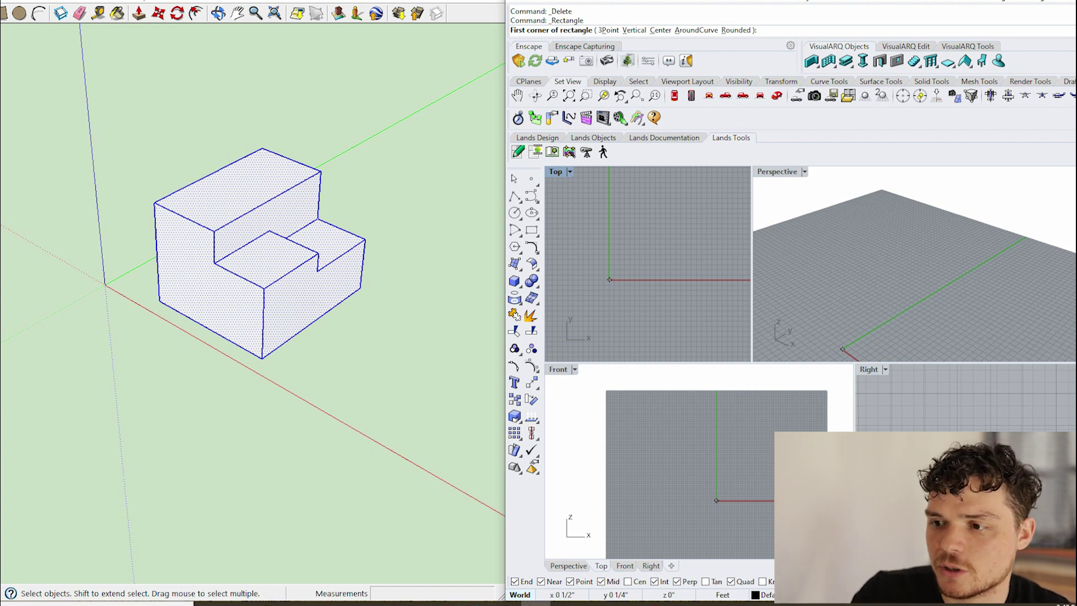
pyautogui.click(610, 279)
pyautogui.click(694, 223)
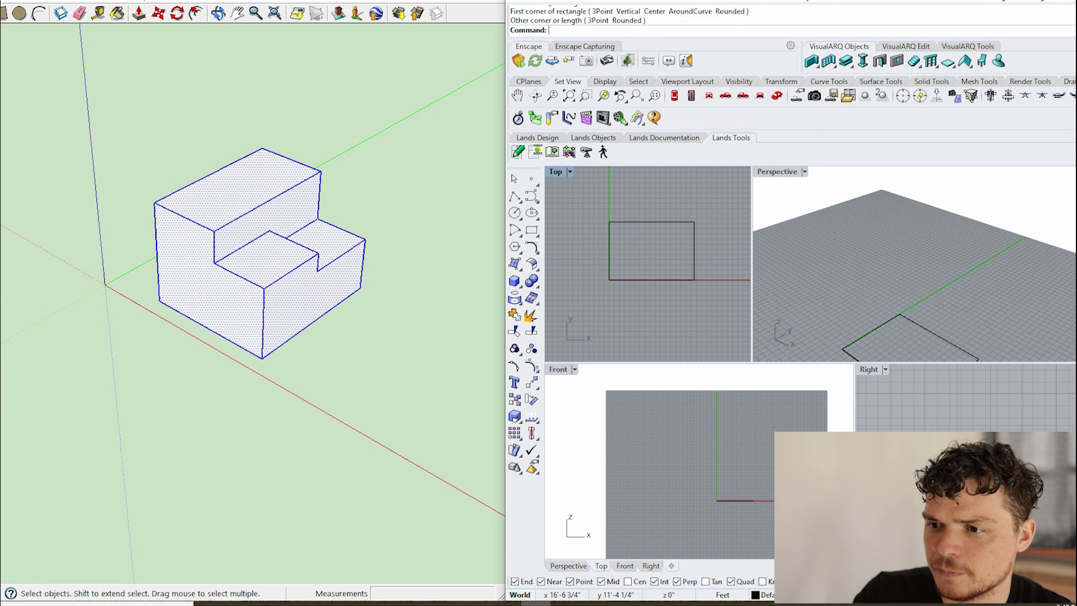
# Draw a polyline from the left edge's midpoint across and past the rectangle's right side.
pyautogui.click(514, 196)
pyautogui.click(609, 250)
pyautogui.click(694, 249)
pyautogui.click(722, 270)
pyautogui.press('Escape')
pyautogui.press('Return')
pyautogui.click(610, 251)
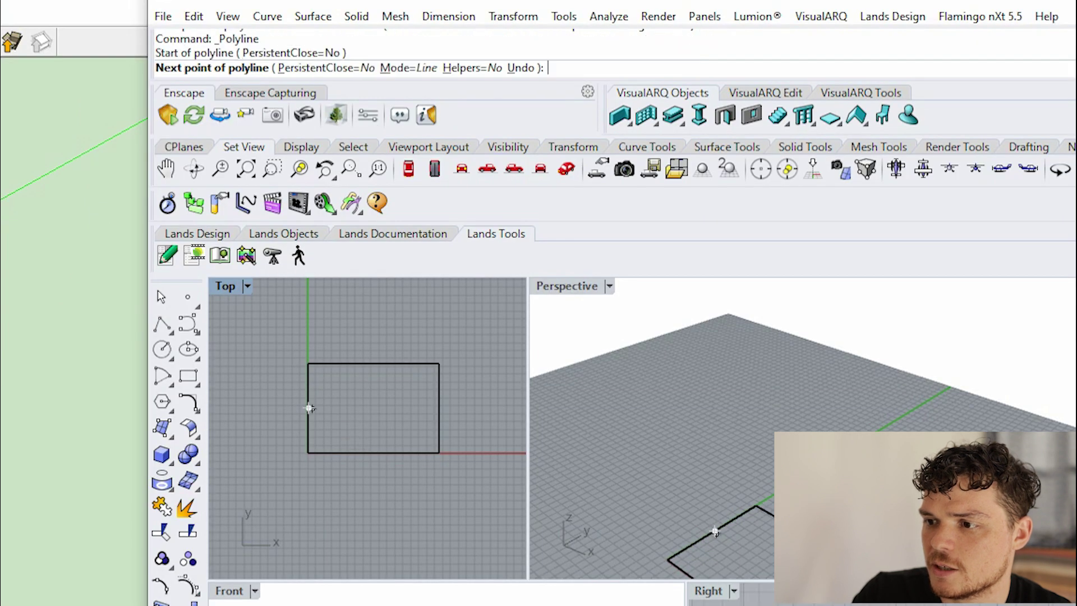
pyautogui.click(473, 408)
pyautogui.press('Return')
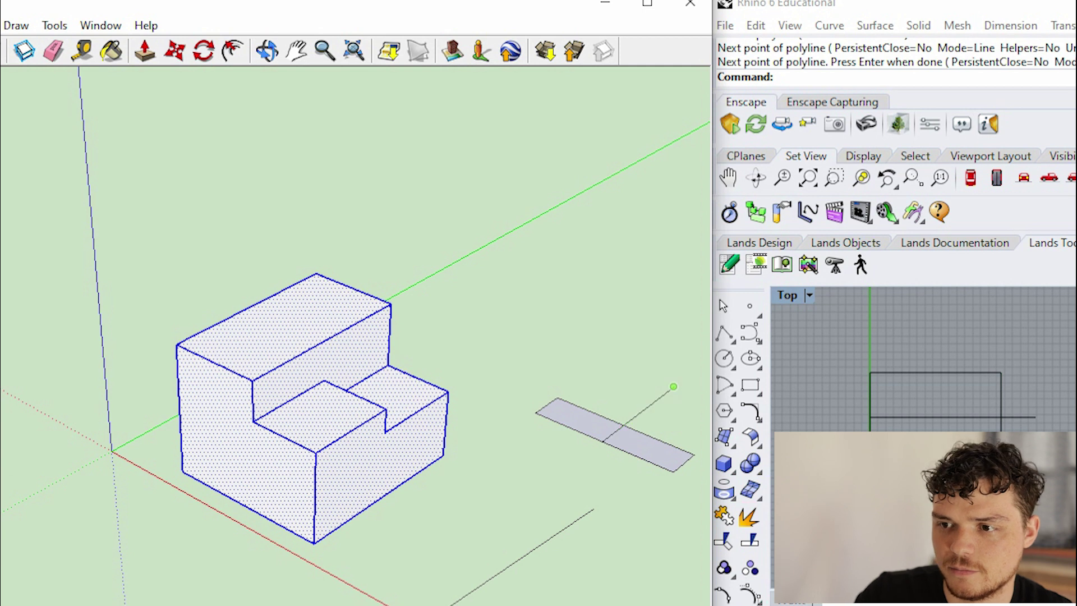
# Close the outline into a triangular face on the strip and select it.
pyautogui.click(673, 386)
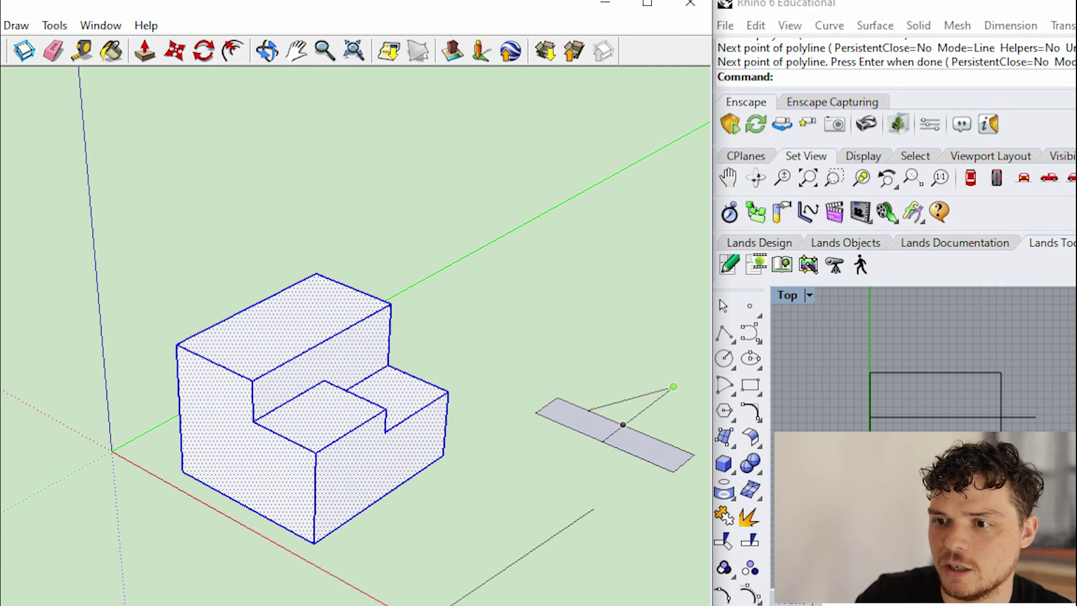
pyautogui.click(558, 397)
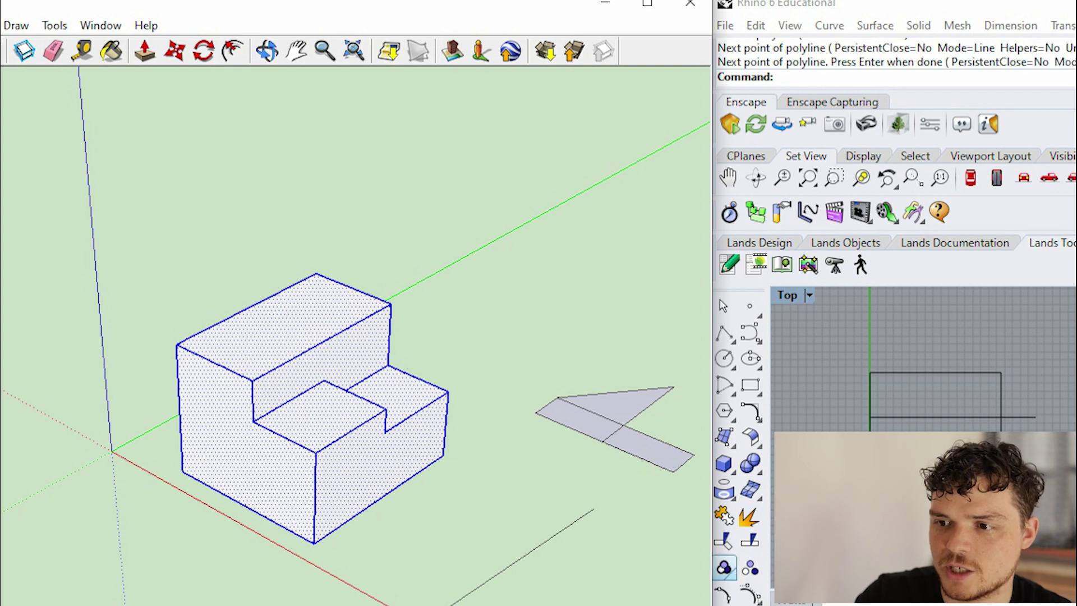
pyautogui.click(615, 404)
# Slide the Rhino window over SketchUp and select the horizontal middle line.
pyautogui.press('Escape')
pyautogui.click(934, 373)
pyautogui.moveTo(800, 5); pyautogui.dragTo(221, 4)
pyautogui.click(353, 373)
pyautogui.press('Escape')
pyautogui.click(354, 417)
# Draw an upright polyline segment from the middle line's right end.
pyautogui.click(150, 333)
pyautogui.click(296, 417)
pyautogui.click(460, 417)
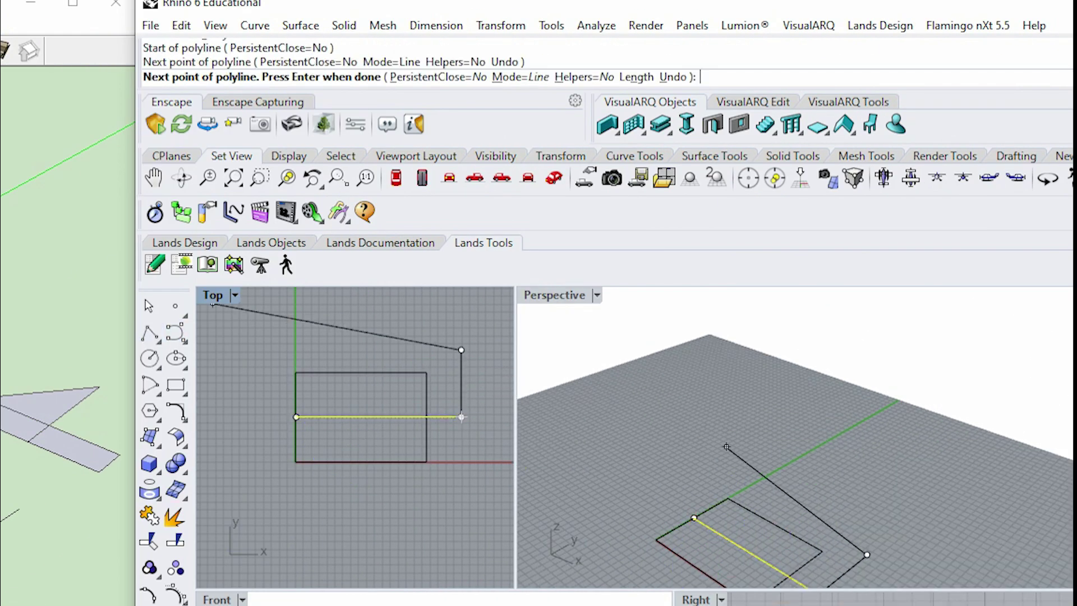
pyautogui.press('Escape')
pyautogui.press('Return')
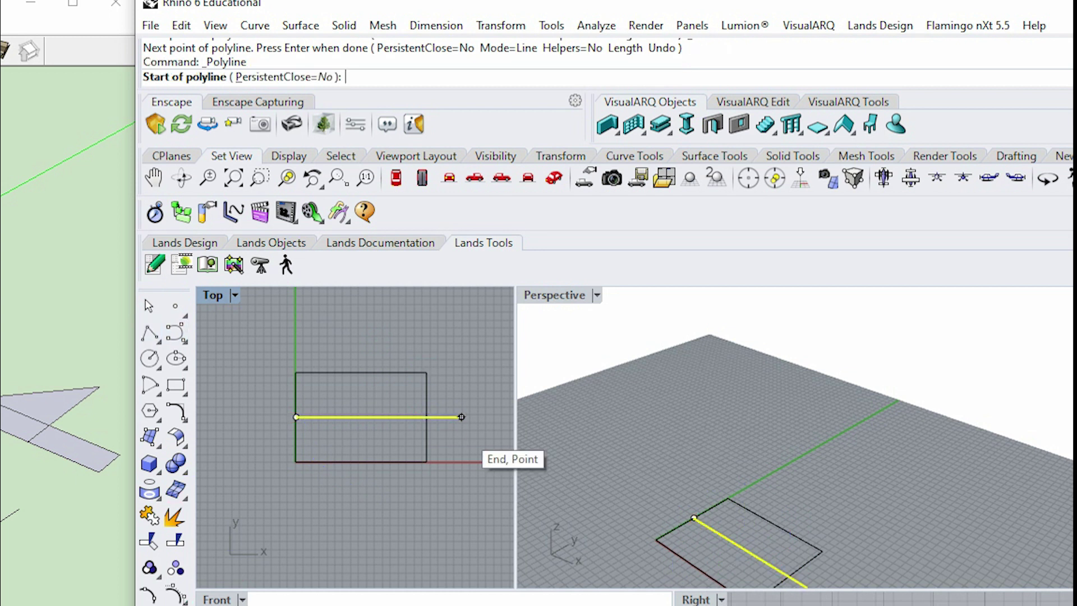
pyautogui.click(461, 417)
pyautogui.click(462, 345)
pyautogui.press('Return')
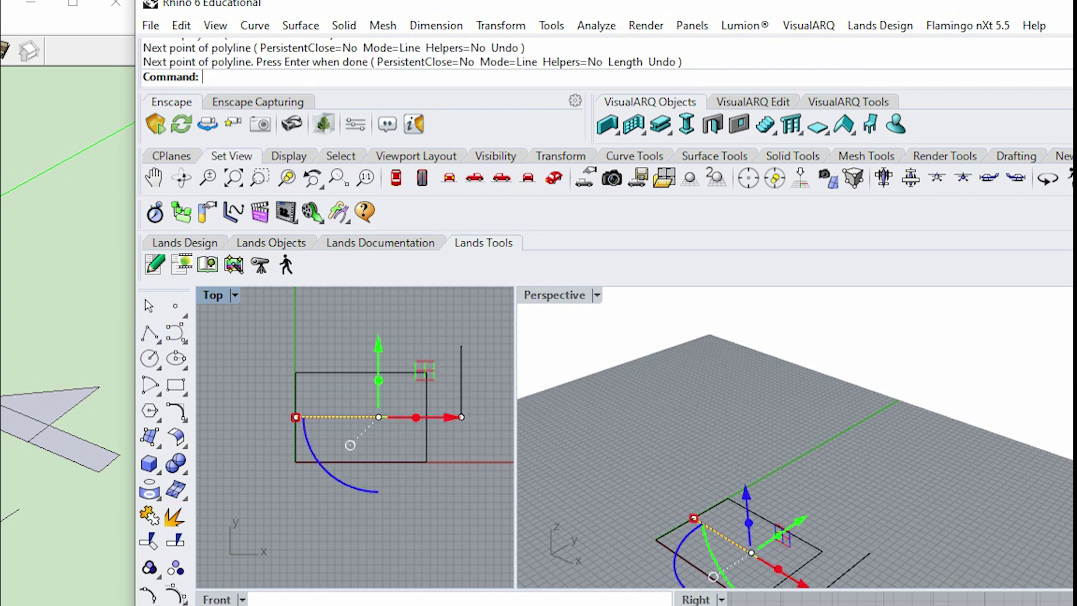
# Join the upright segment and horizontal line into one L-shaped curve and select it.
pyautogui.click(461, 371)
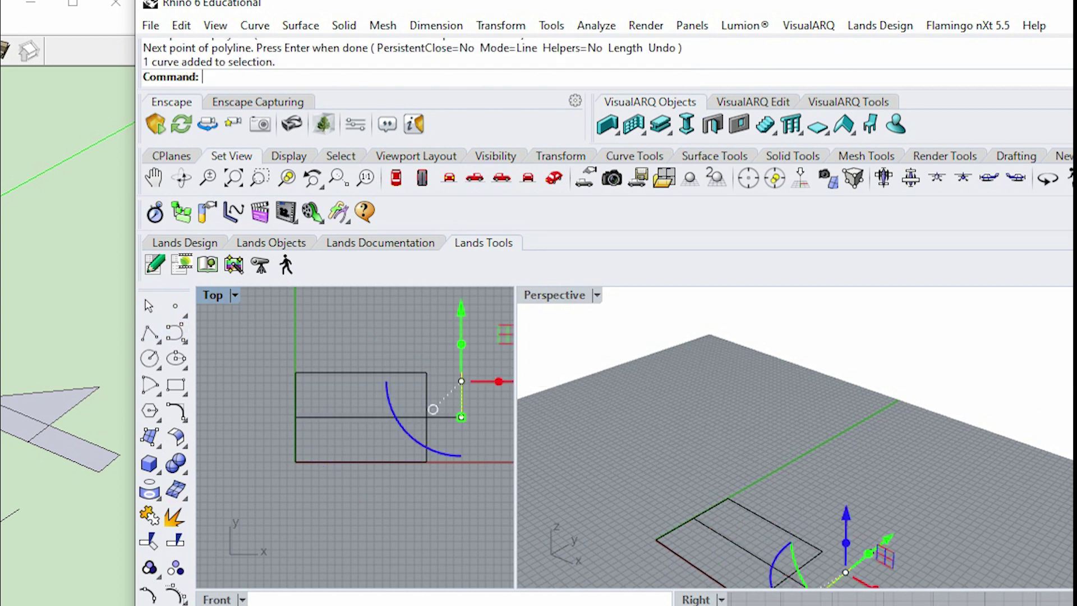
pyautogui.keyDown('shift'); pyautogui.click(337, 417); pyautogui.keyUp('shift')
pyautogui.write('join')
pyautogui.press('Return')
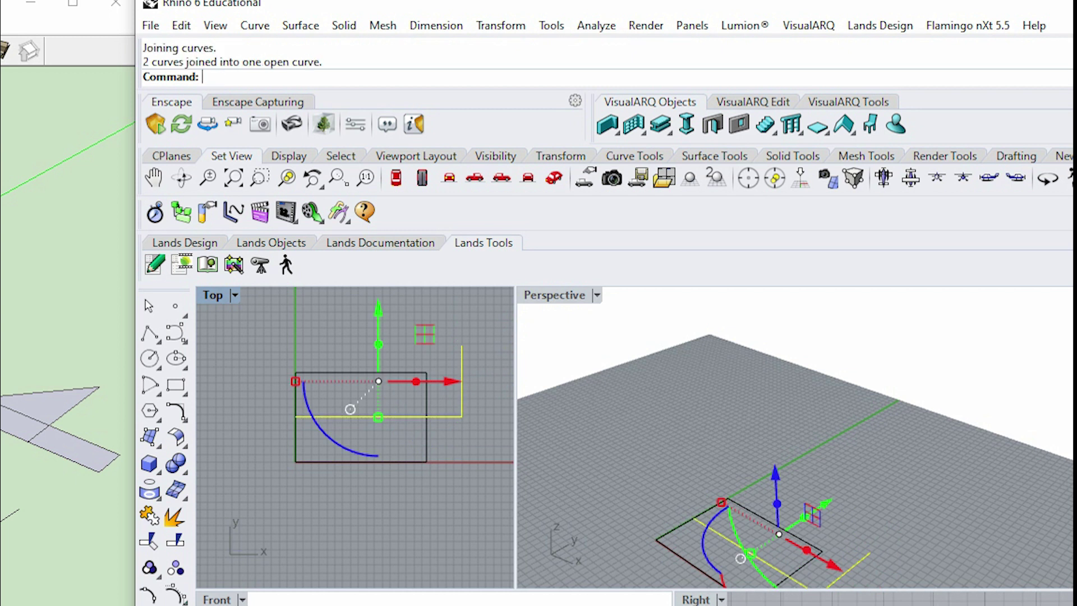
pyautogui.press('Escape')
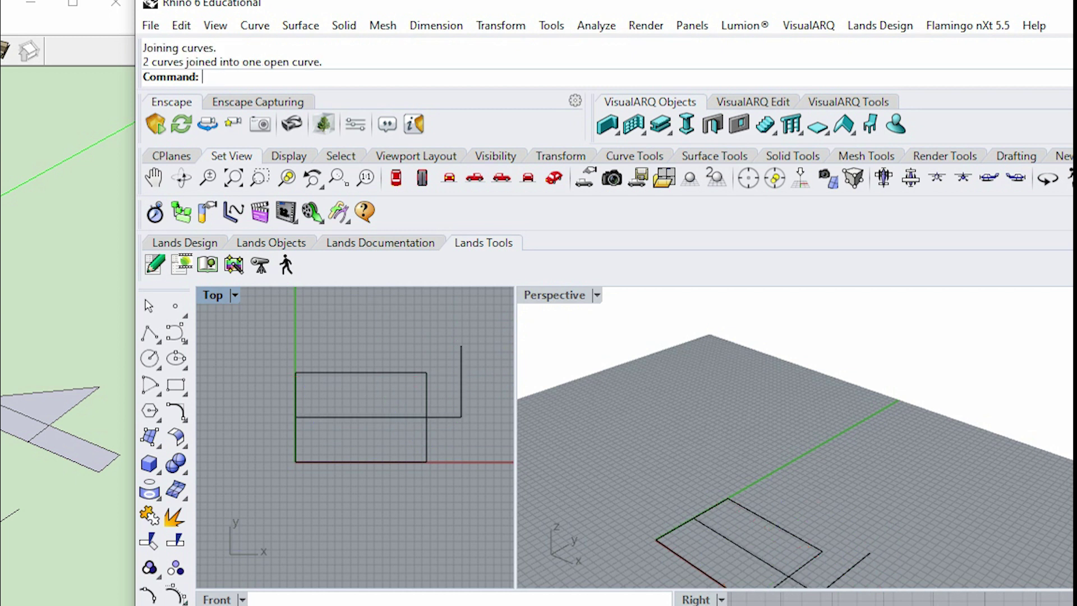
pyautogui.click(333, 461)
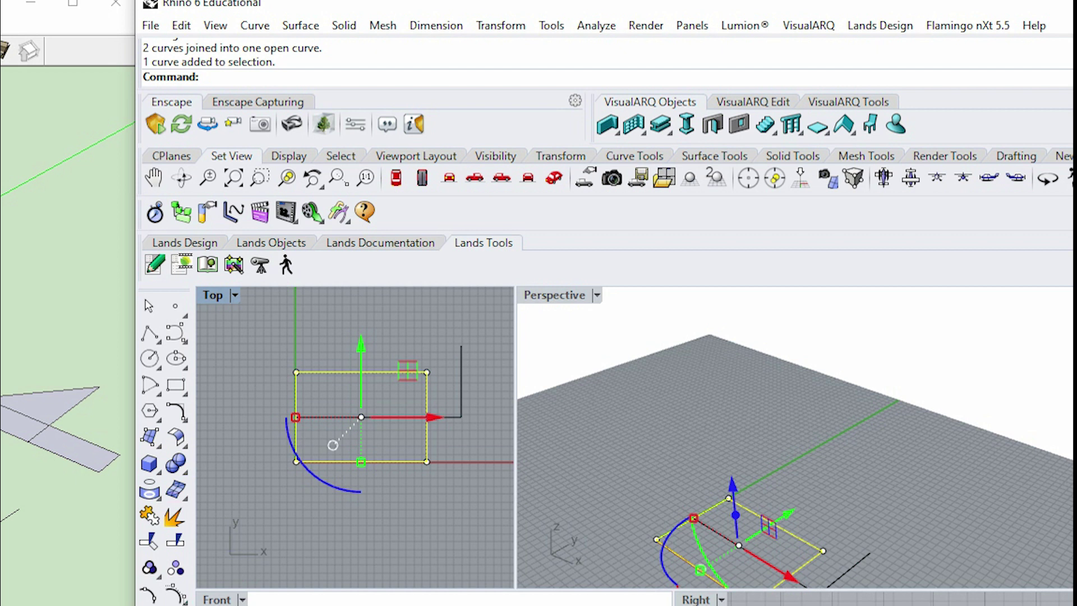
pyautogui.press('Escape')
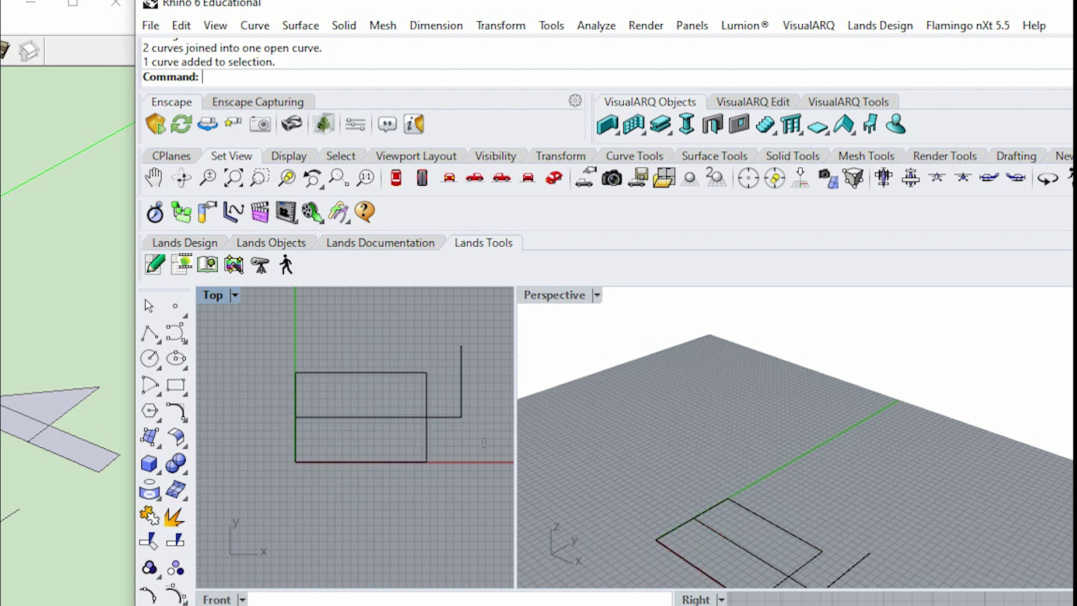
pyautogui.click(461, 379)
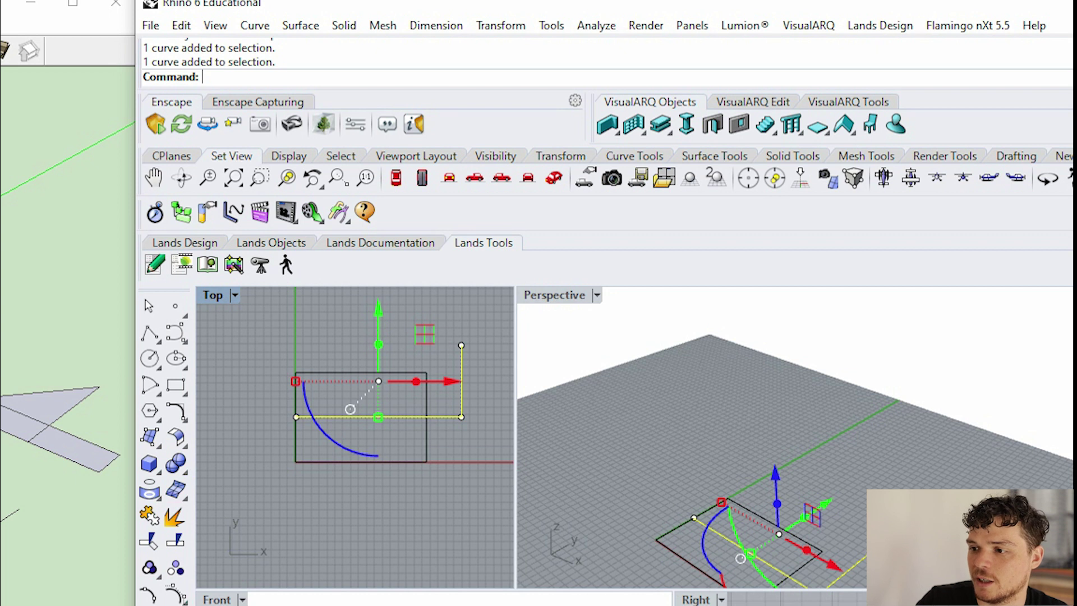
# Delete the L curve, fill the rectangle with PlanarSrf, then delete that surface.
pyautogui.press('Delete')
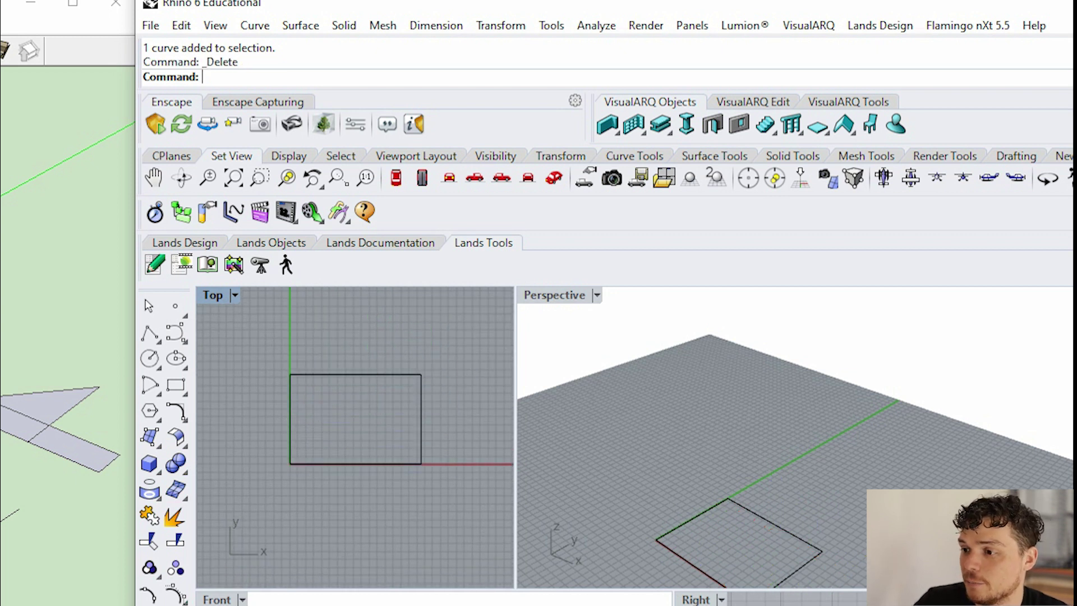
pyautogui.click(290, 438)
pyautogui.press('Escape')
pyautogui.click(290, 438)
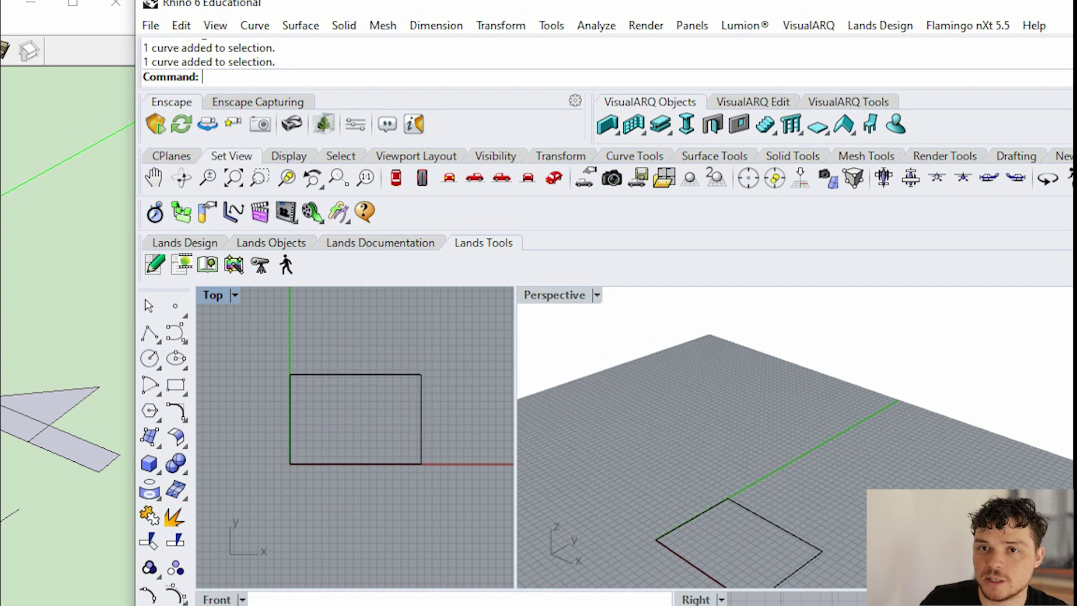
pyautogui.write('Planar')
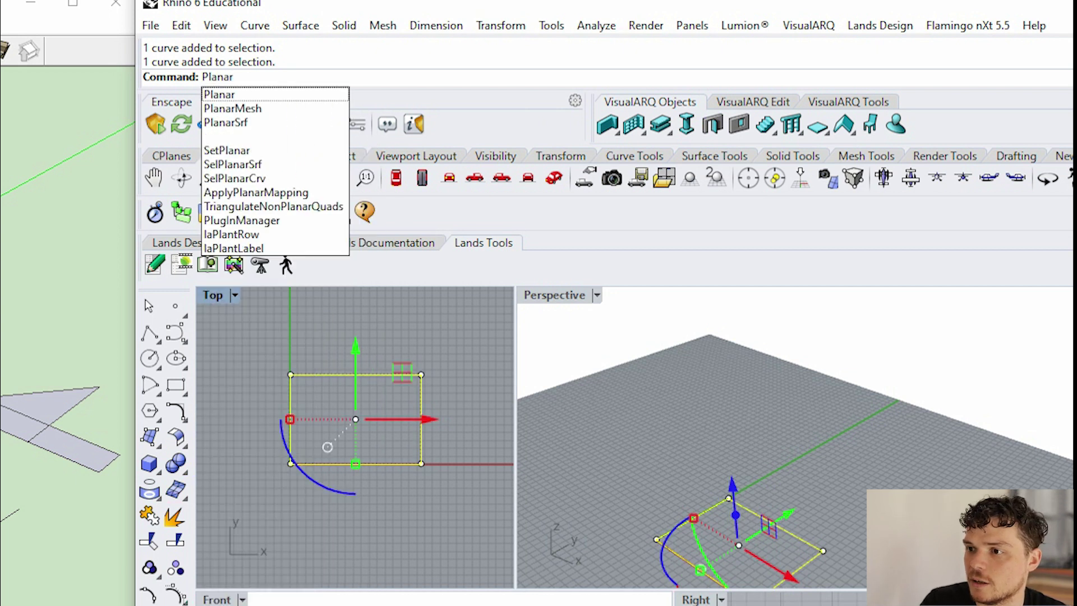
pyautogui.write('Srf')
pyautogui.press('Return')
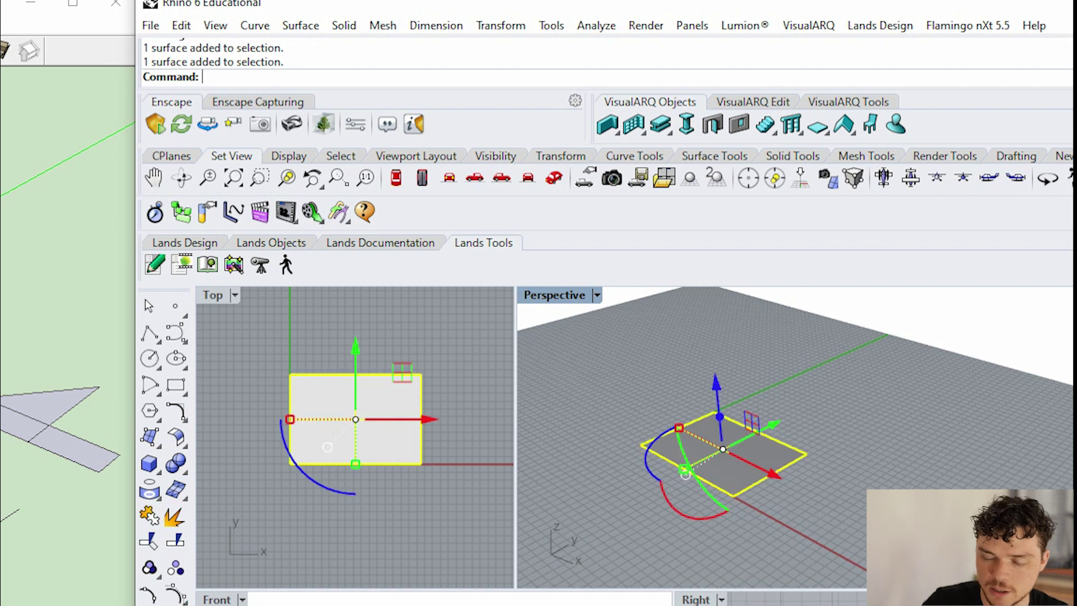
pyautogui.press('Delete')
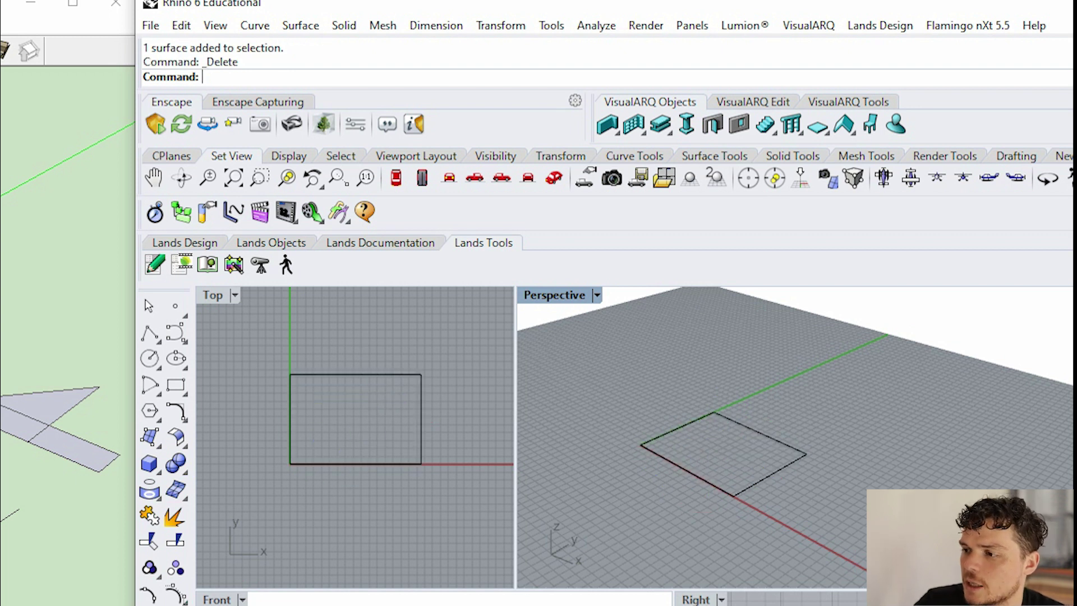
# Select the rectangle and orbit the perspective view around it.
pyautogui.click(328, 461)
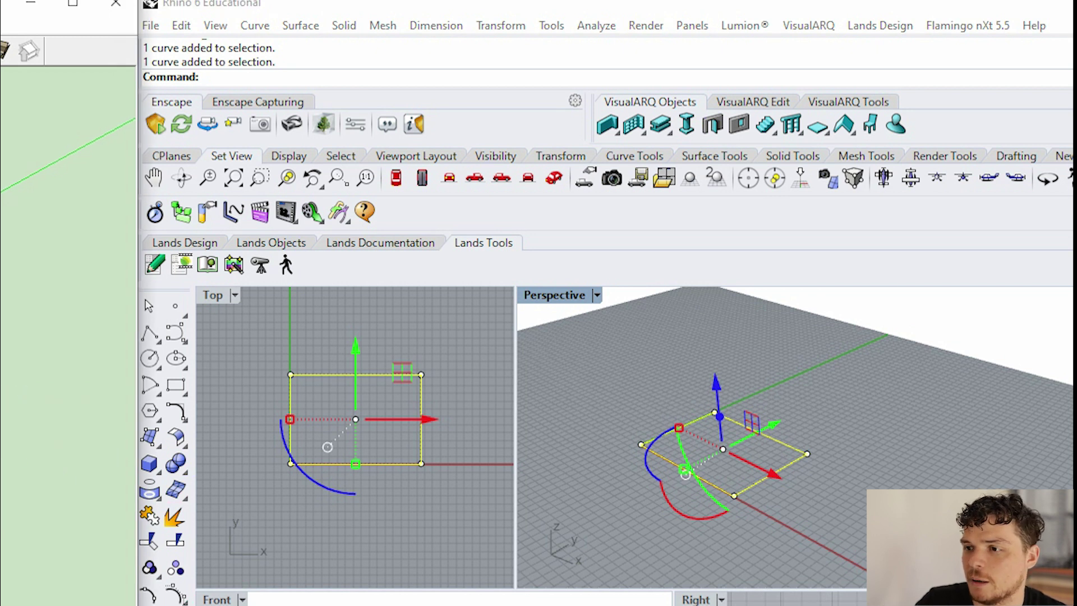
pyautogui.press('Escape')
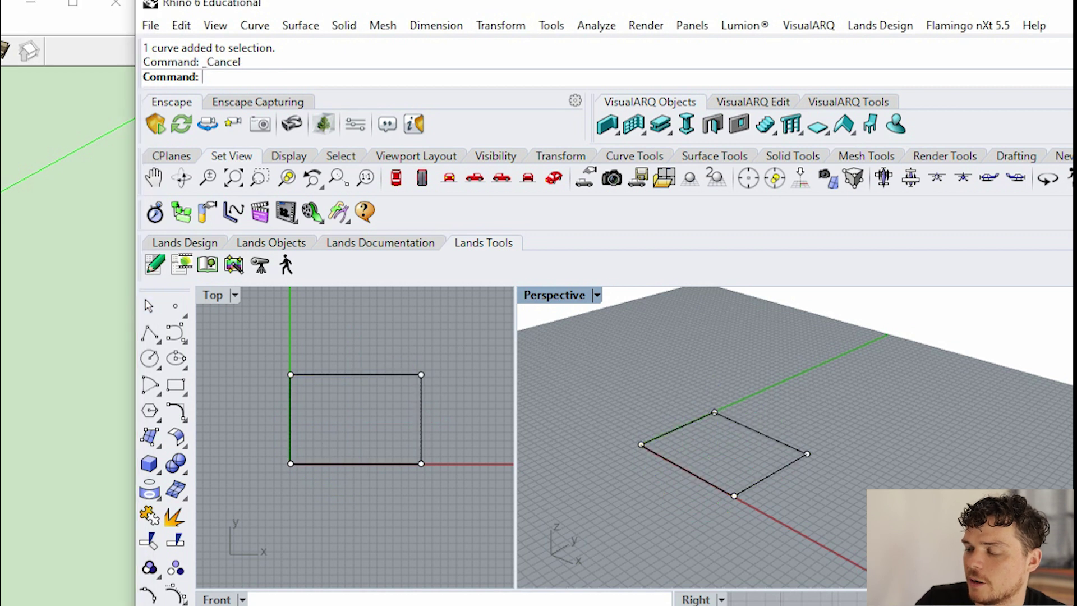
pyautogui.hotkey('ctrl', 'a')
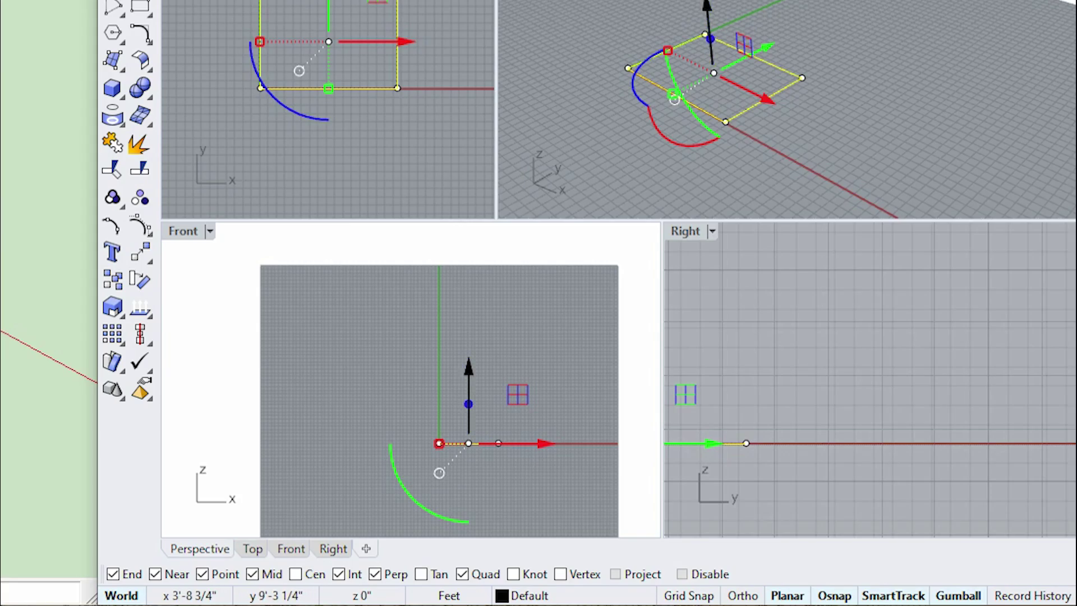
pyautogui.press('Left')
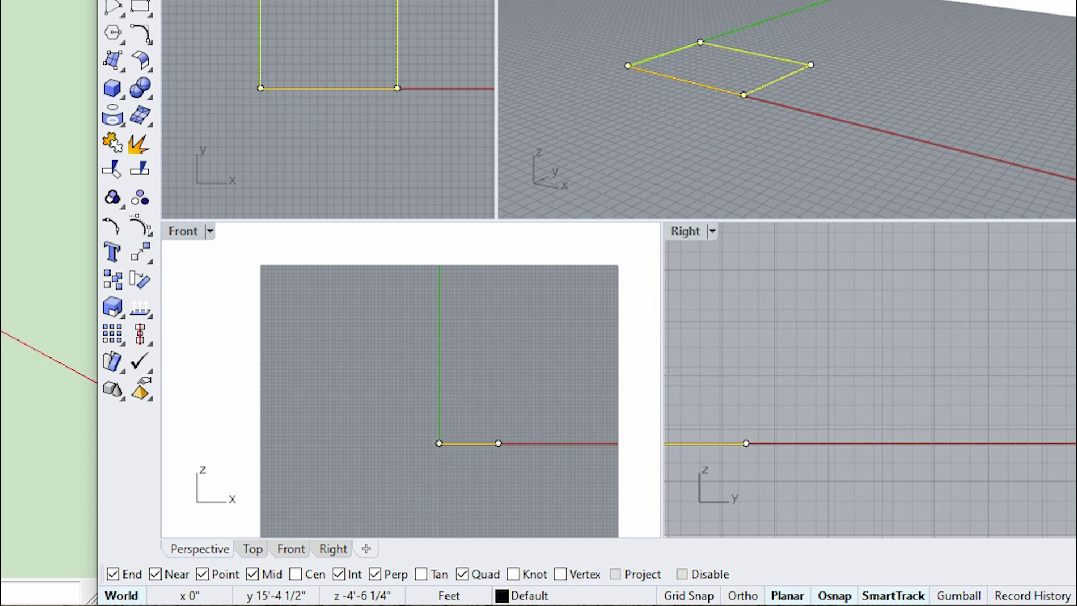
pyautogui.press('Left')
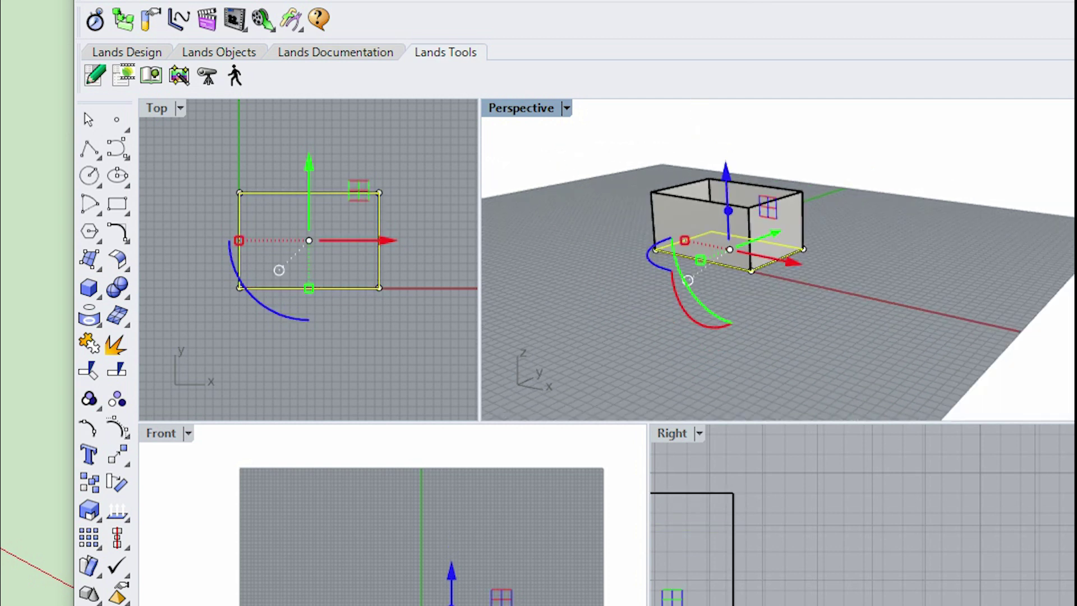
pyautogui.press('Left')
pyautogui.scroll(2, 779, 261)
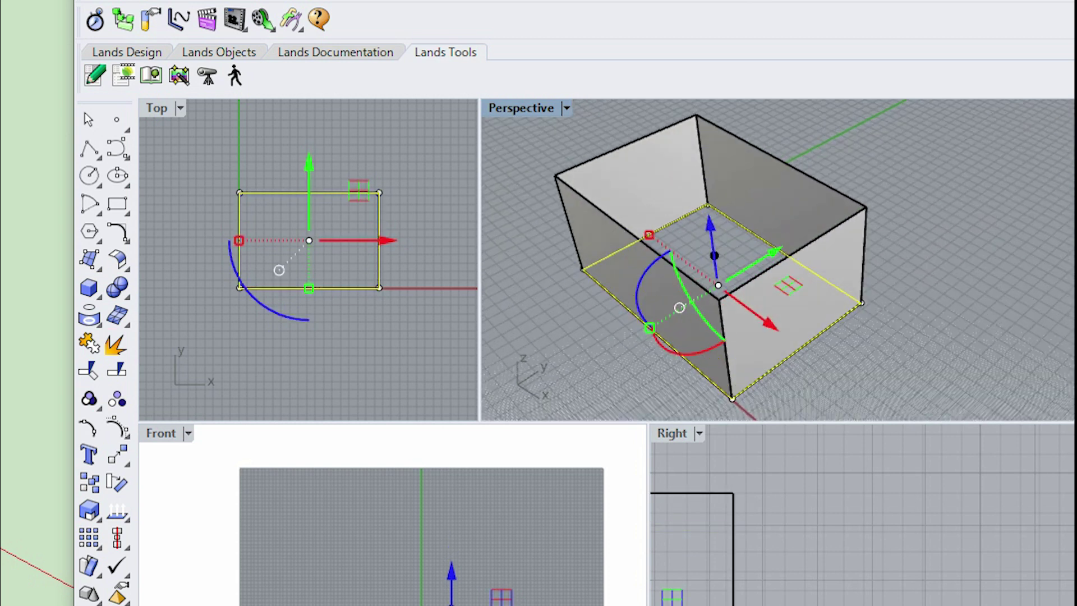
pyautogui.scroll(2, 779, 260)
# Select the open box and Cap its top and bottom into a closed solid.
pyautogui.press('Escape')
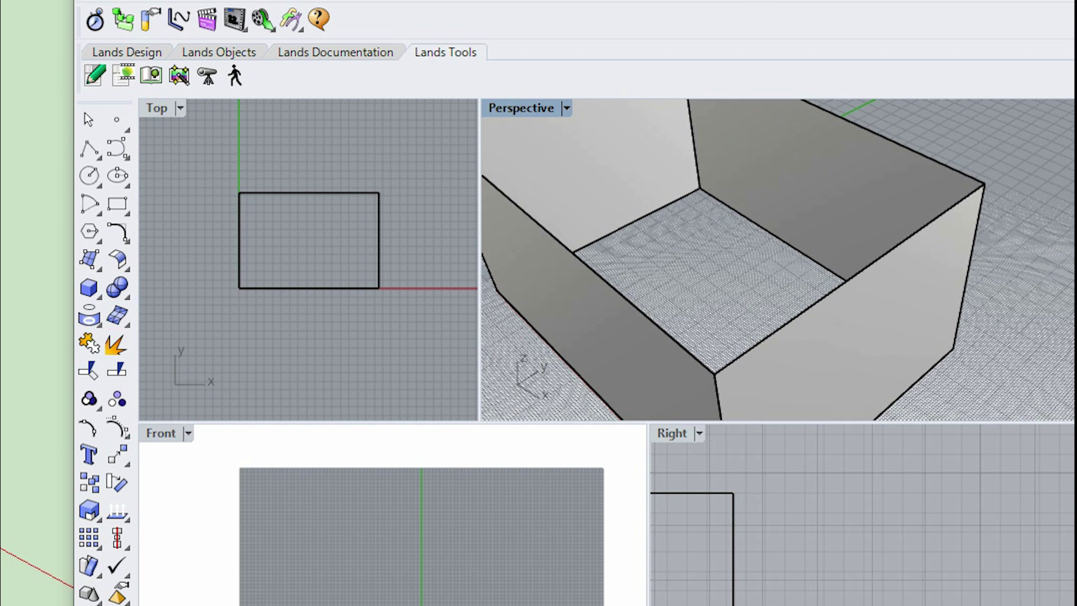
pyautogui.scroll(-3, 779, 260)
pyautogui.hotkey('ctrl', 'a')
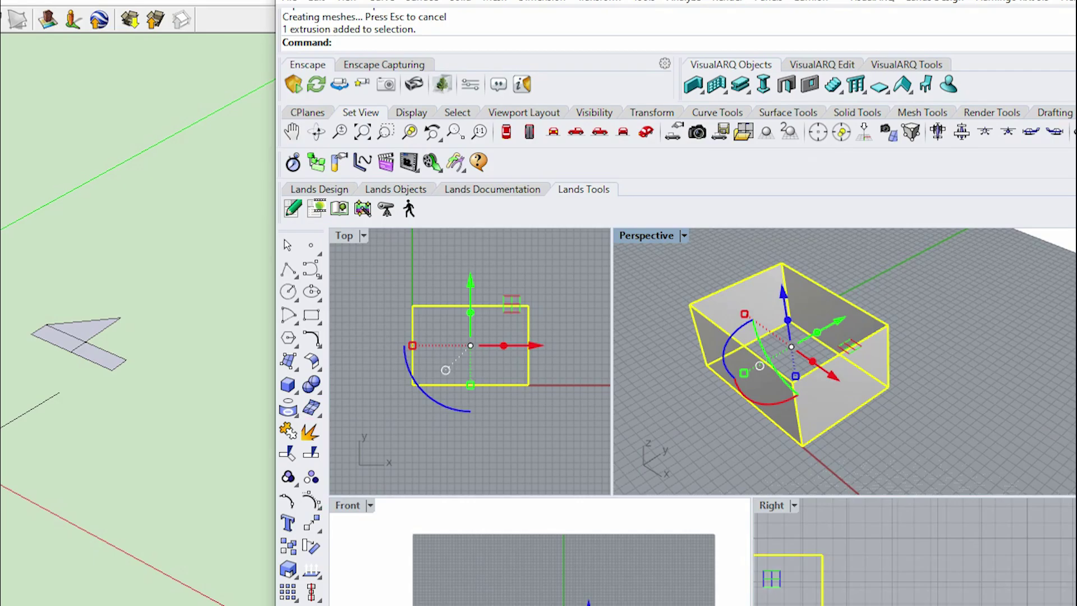
pyautogui.press('Return')
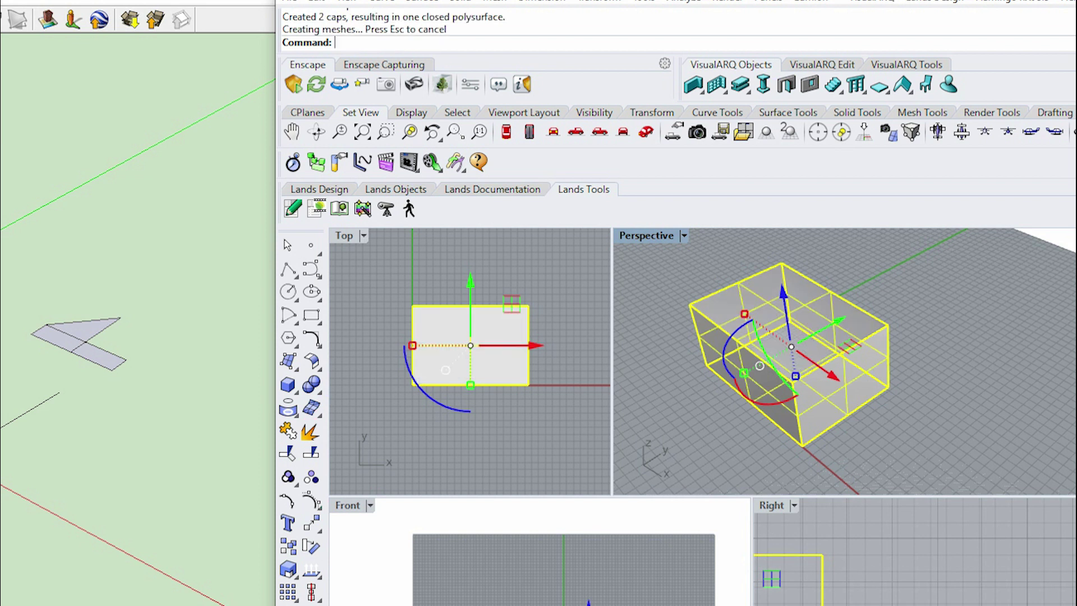
pyautogui.press('Escape')
pyautogui.moveTo(842, 362)
pyautogui.mouseDown(button='right')
pyautogui.moveTo(841, 311)
pyautogui.moveTo(851, 362)
pyautogui.mouseUp(button='right')
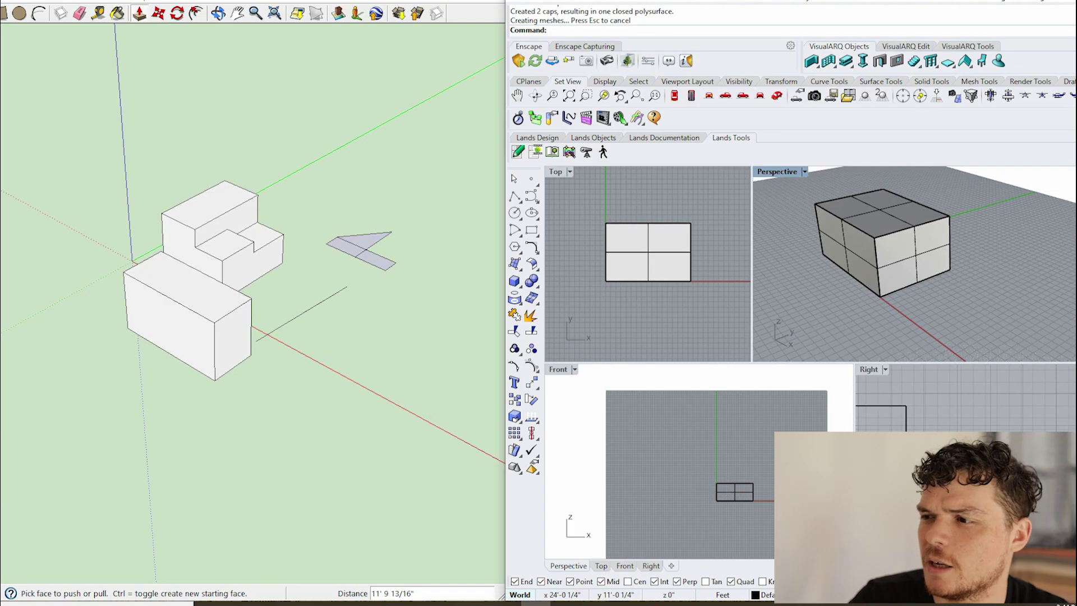
pyautogui.click(883, 253)
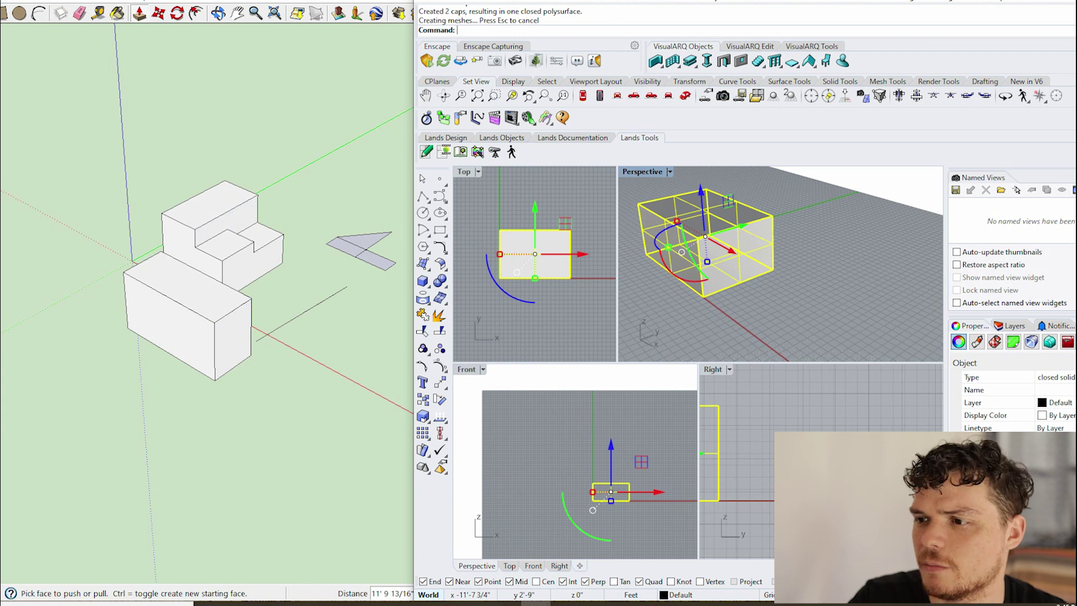
pyautogui.press('Escape')
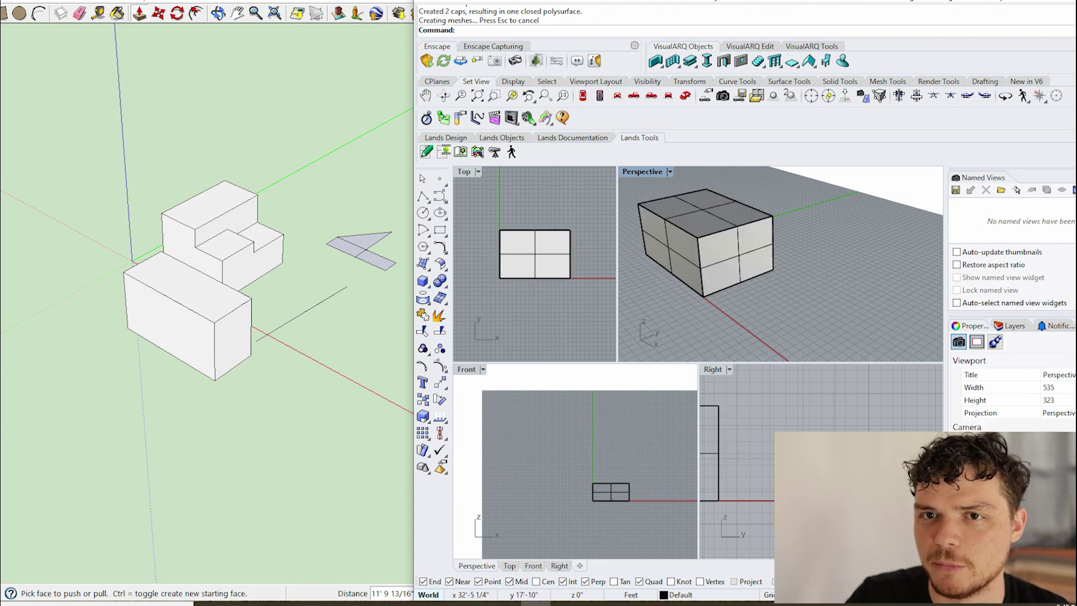
pyautogui.scroll(-2, 784, 261)
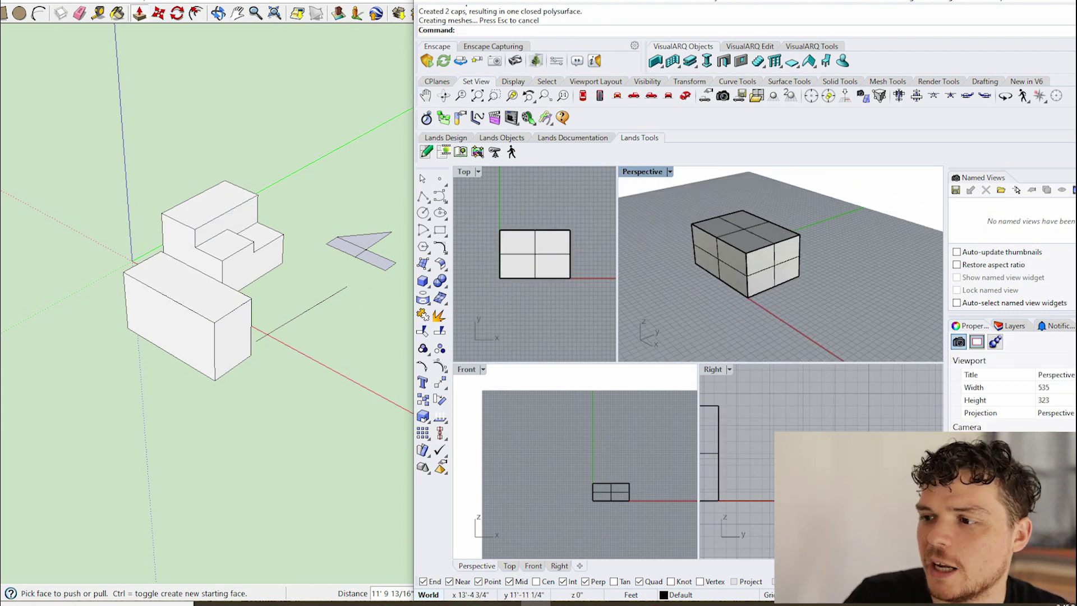
pyautogui.hotkey('ctrl', 'a')
pyautogui.press('Escape')
pyautogui.hotkey('ctrl', 'a')
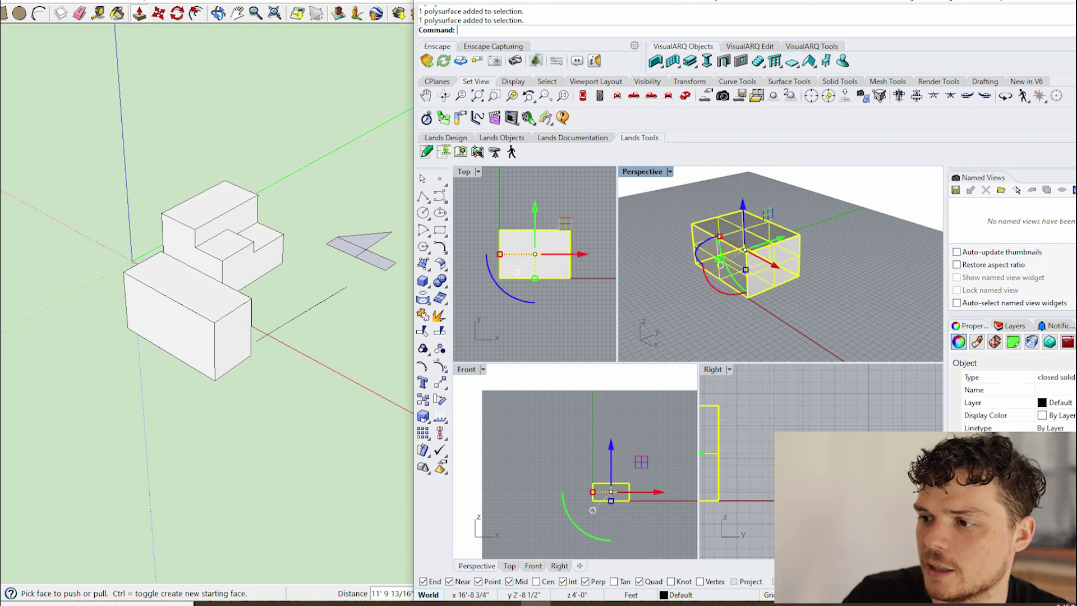
# Delete the box, ExtrudeCrv the rectangle into a solid, then delete that solid.
pyautogui.press('Delete')
pyautogui.hotkey('ctrl', 'a')
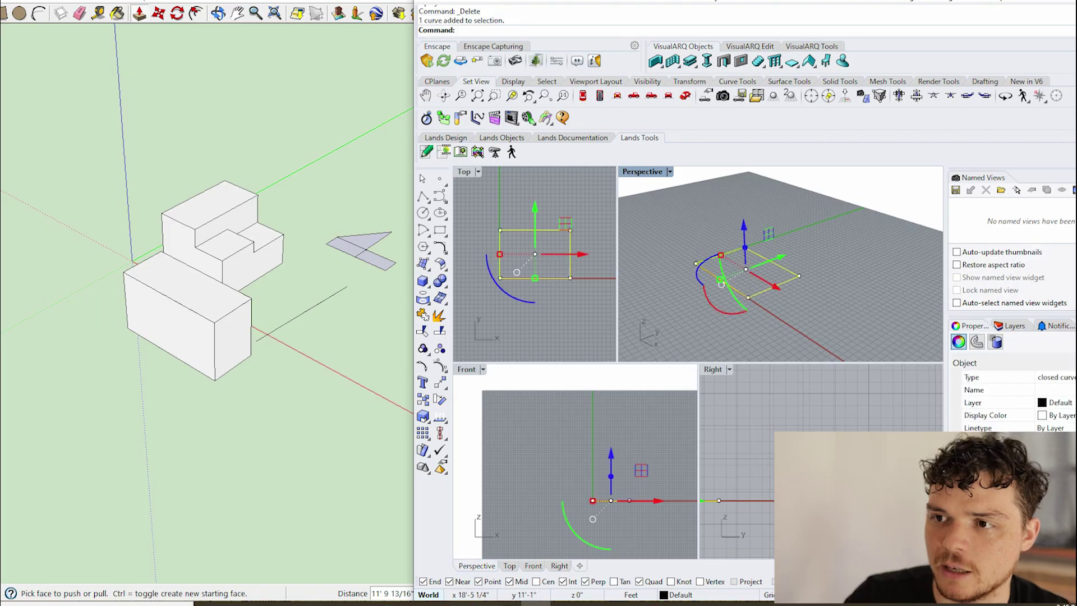
pyautogui.write('ExtrudeCrv')
pyautogui.press('Return')
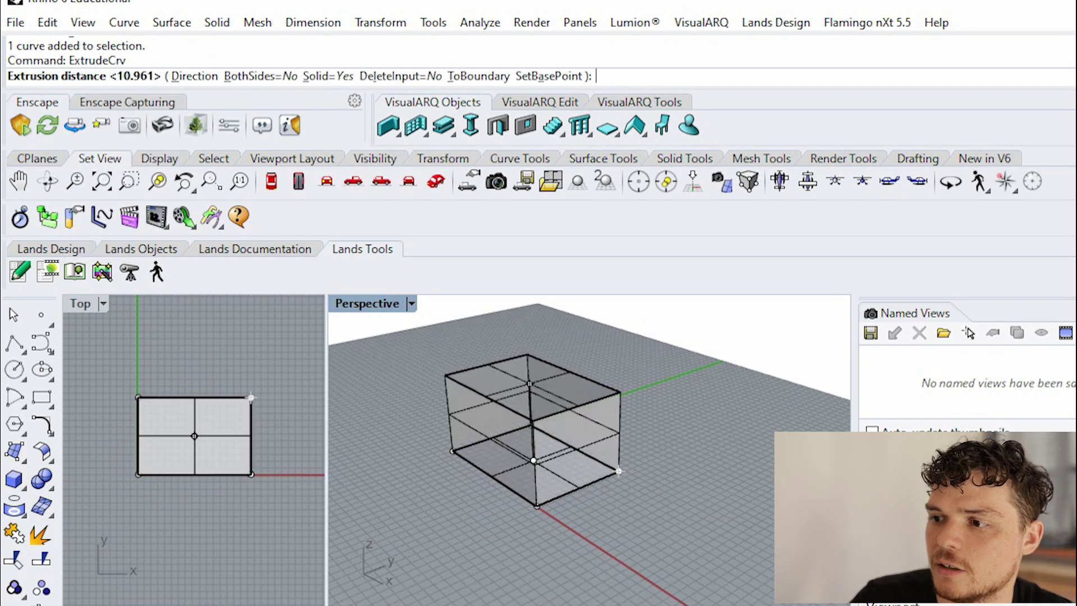
pyautogui.press('Return')
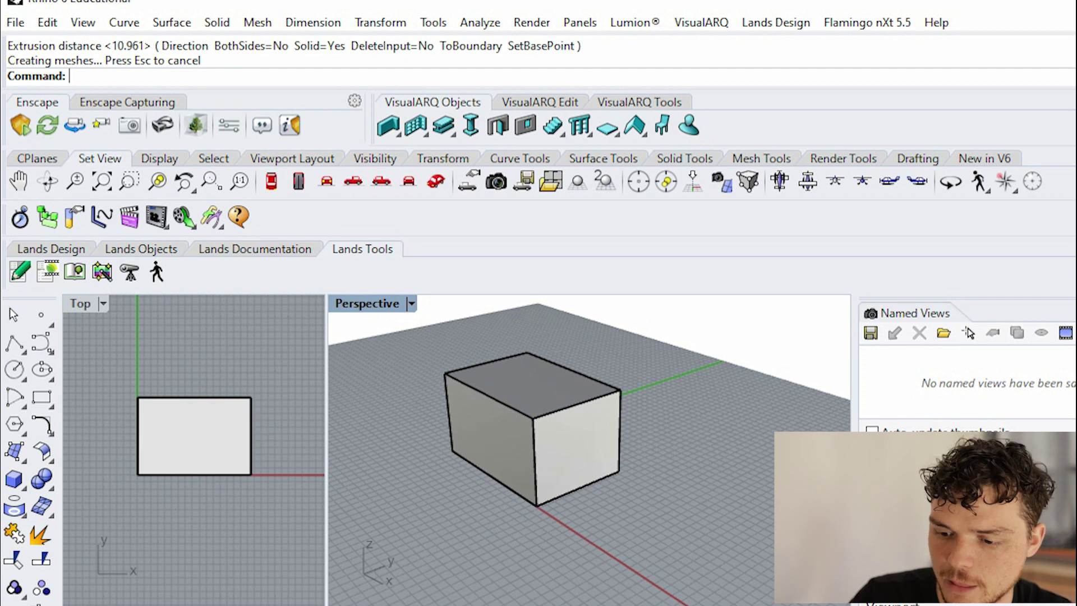
pyautogui.click(530, 429)
pyautogui.press('Delete')
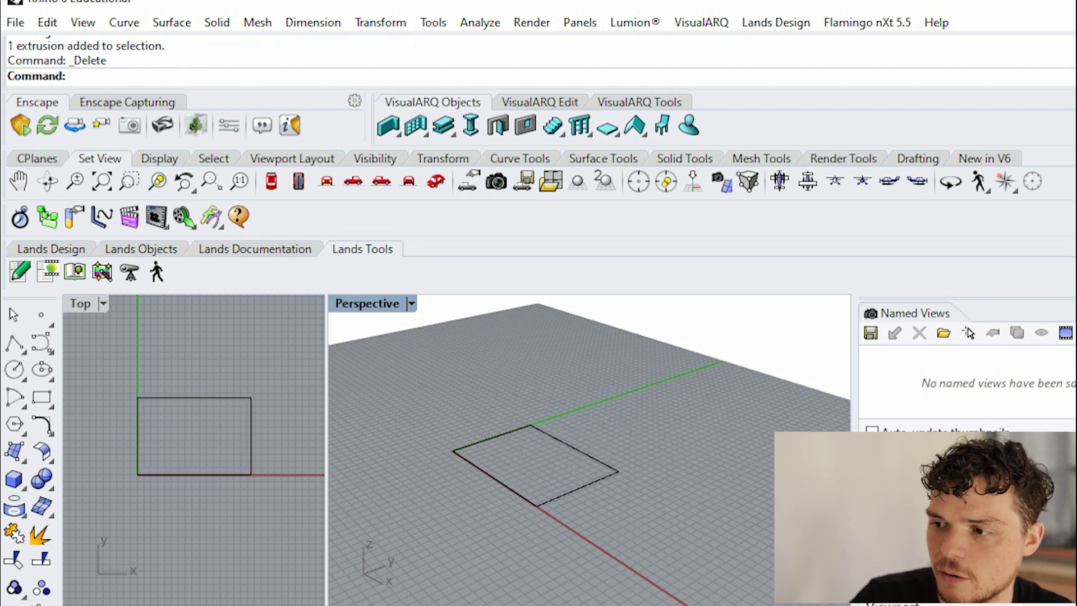
# ExtrudeCrv the rectangle again with Solid=No into open walls of the picked height.
pyautogui.click(495, 480)
pyautogui.write('ExtrudeCrv')
pyautogui.press('Return')
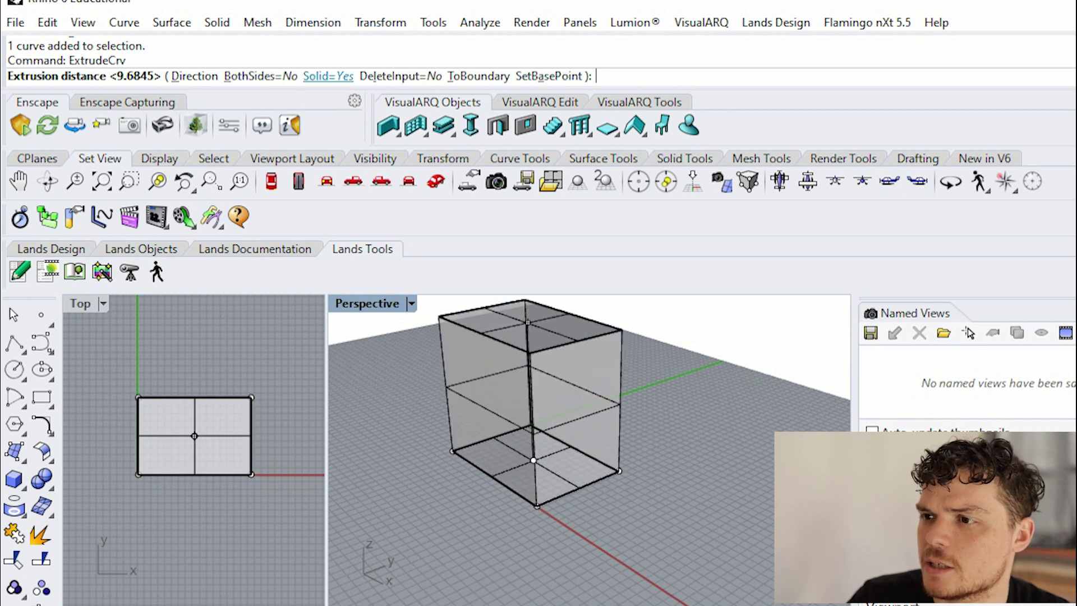
pyautogui.click(327, 76)
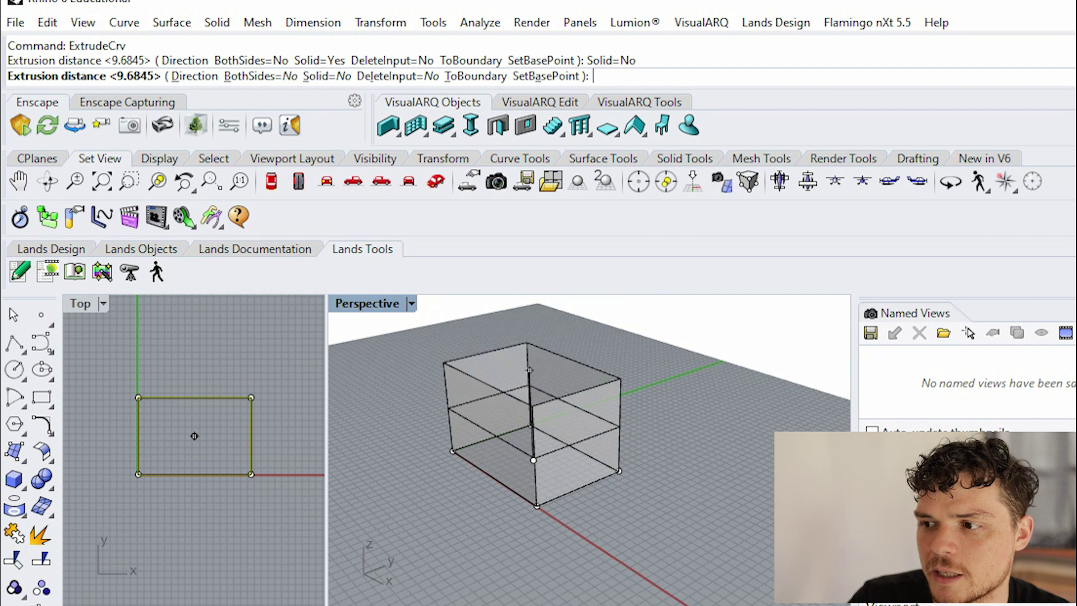
pyautogui.click(530, 467)
pyautogui.scroll(3, 526, 493)
pyautogui.scroll(3, 527, 492)
pyautogui.press('Escape')
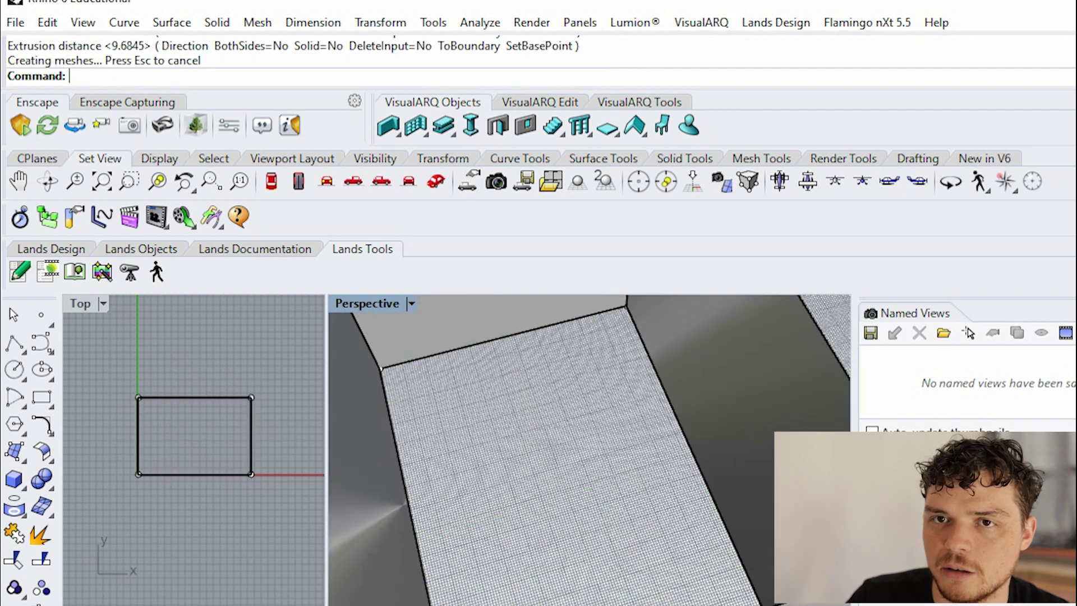
pyautogui.scroll(-2, 527, 492)
pyautogui.scroll(-2, 526, 493)
pyautogui.scroll(-3, 526, 492)
pyautogui.moveTo(590, 454); pyautogui.dragTo(640, 454, button='right')
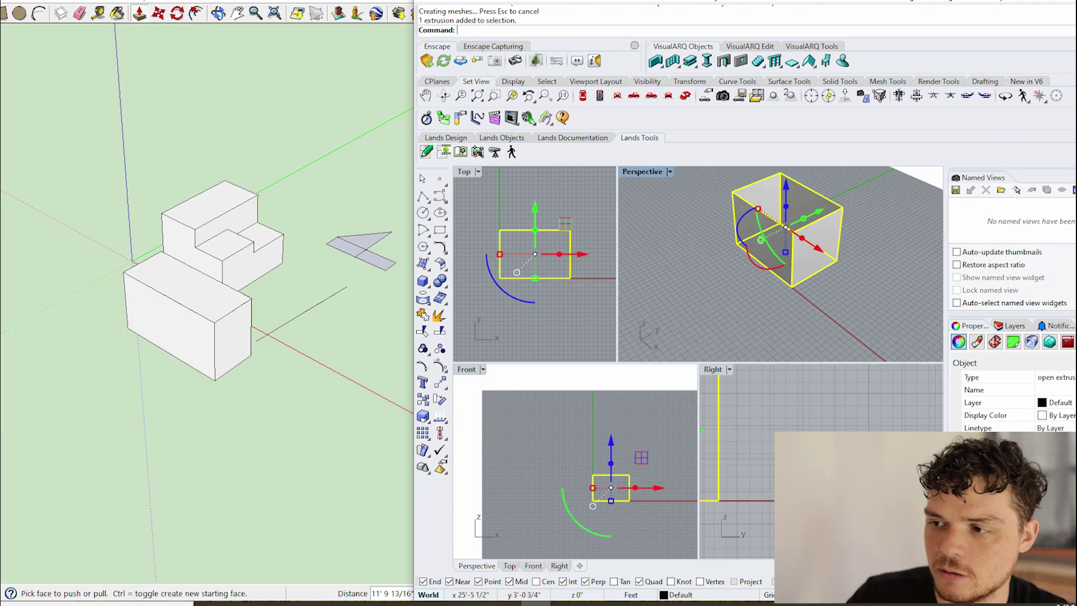
# Cap the open-walled extrusion into one closed polysurface.
pyautogui.press('Escape')
pyautogui.press('Return')
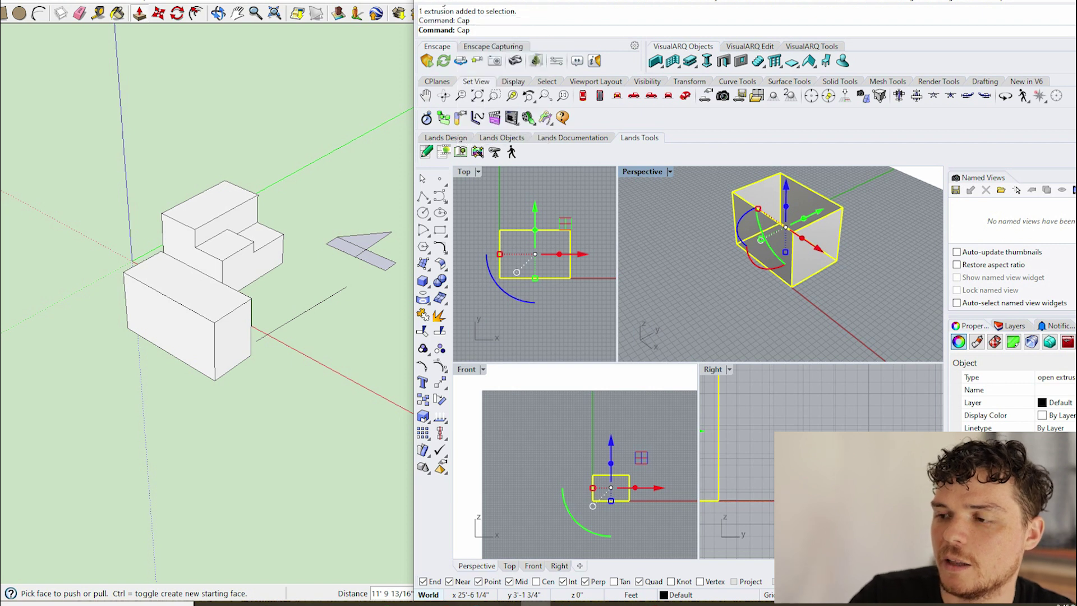
pyautogui.press('Escape')
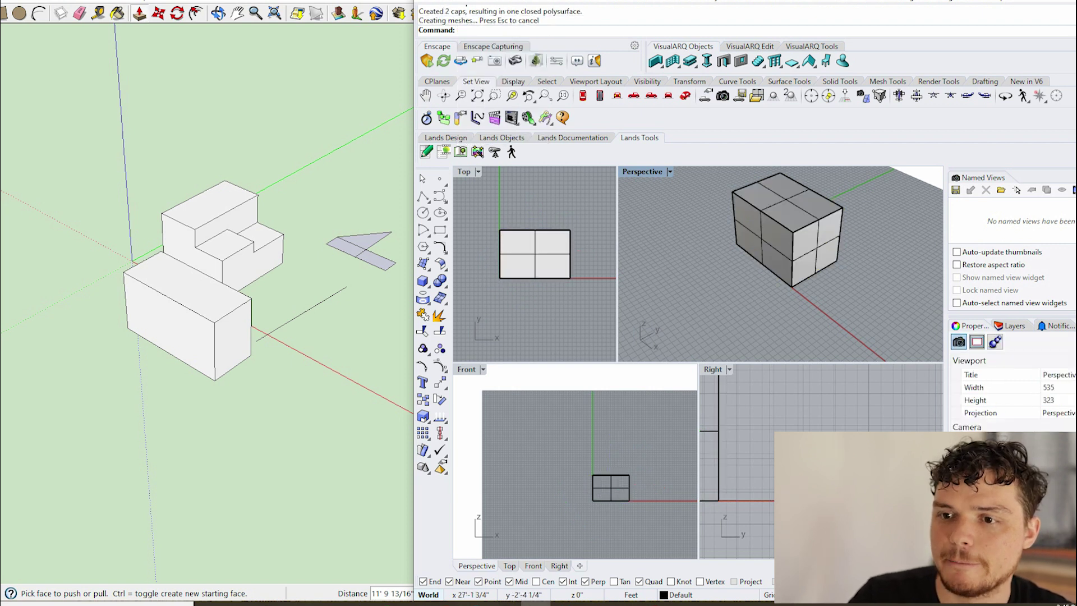
# Push/Pull the small step face to a new depth and raise the tall block's top face.
pyautogui.click(236, 257)
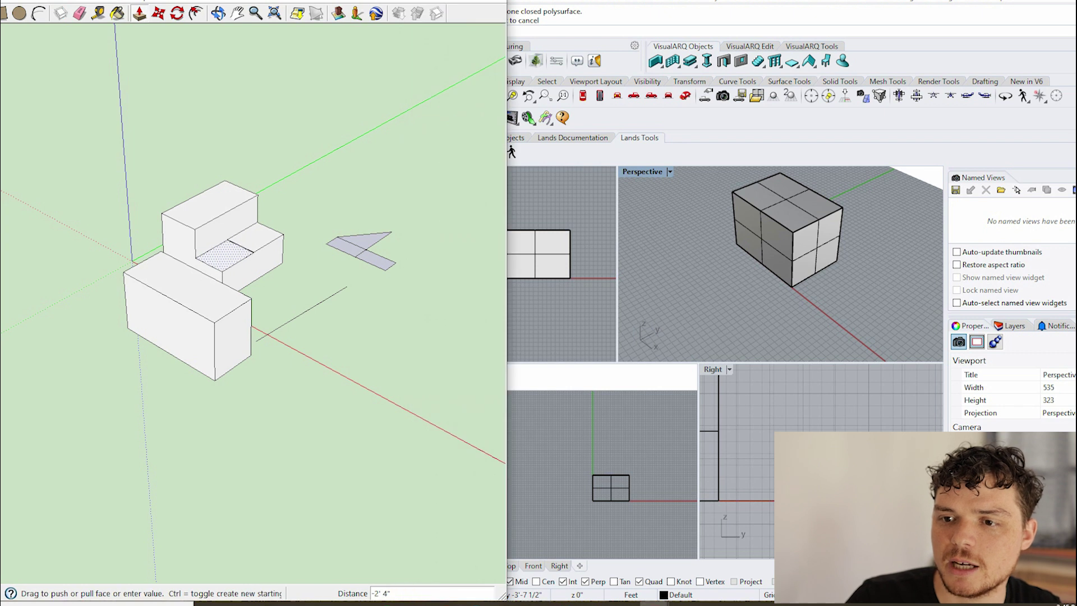
pyautogui.click(232, 255)
pyautogui.click(253, 240)
pyautogui.moveTo(210, 193); pyautogui.dragTo(211, 164)
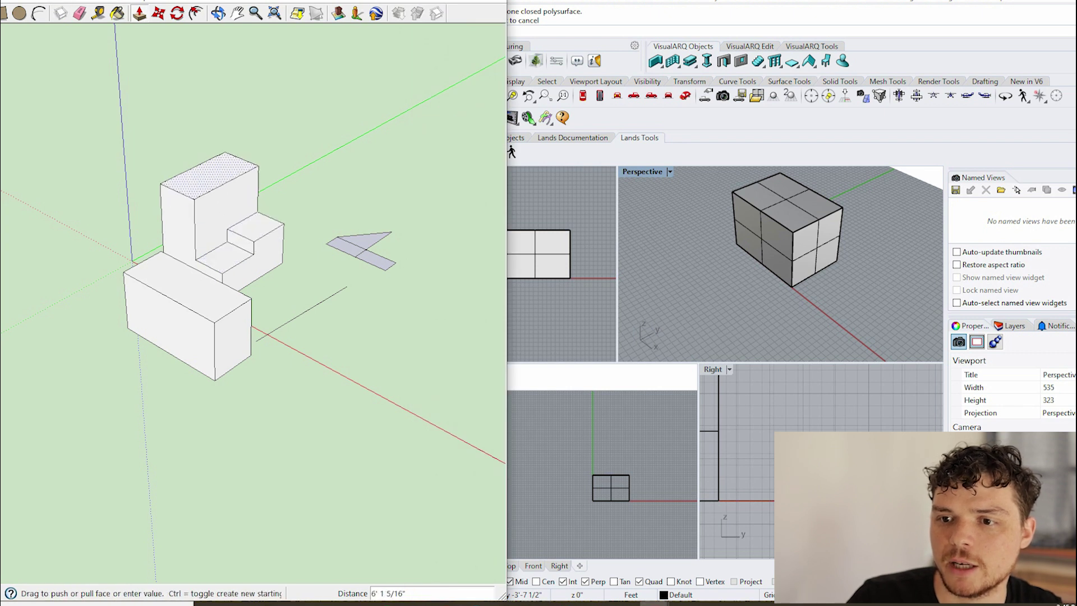
# Pull the tall block's left and front faces outward and the lower step face out about 8 feet.
pyautogui.click(177, 228)
pyautogui.click(253, 236)
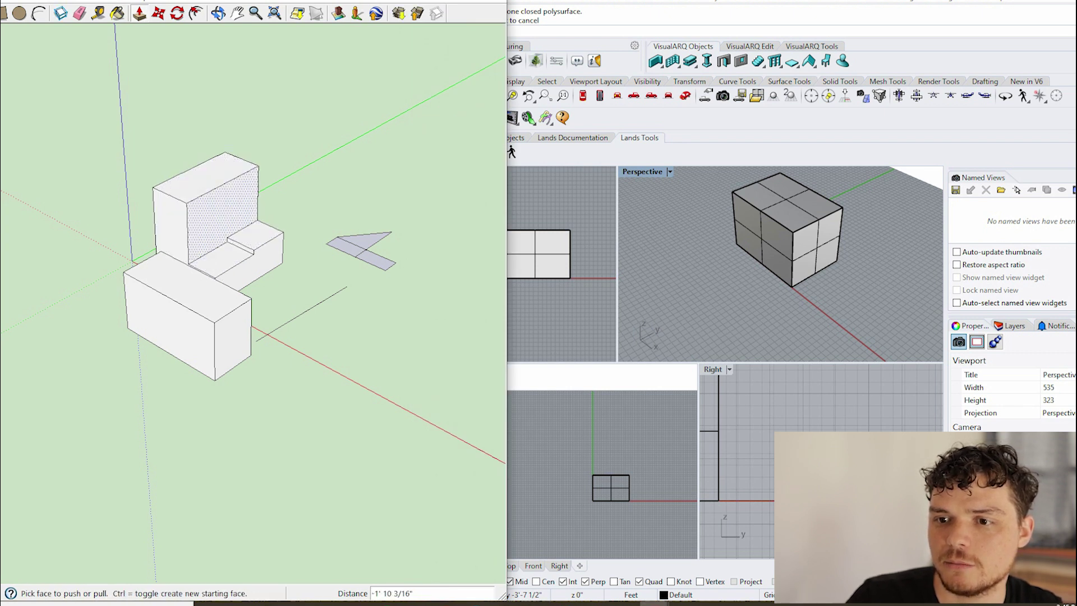
pyautogui.click(228, 219)
pyautogui.click(265, 252)
pyautogui.click(296, 269)
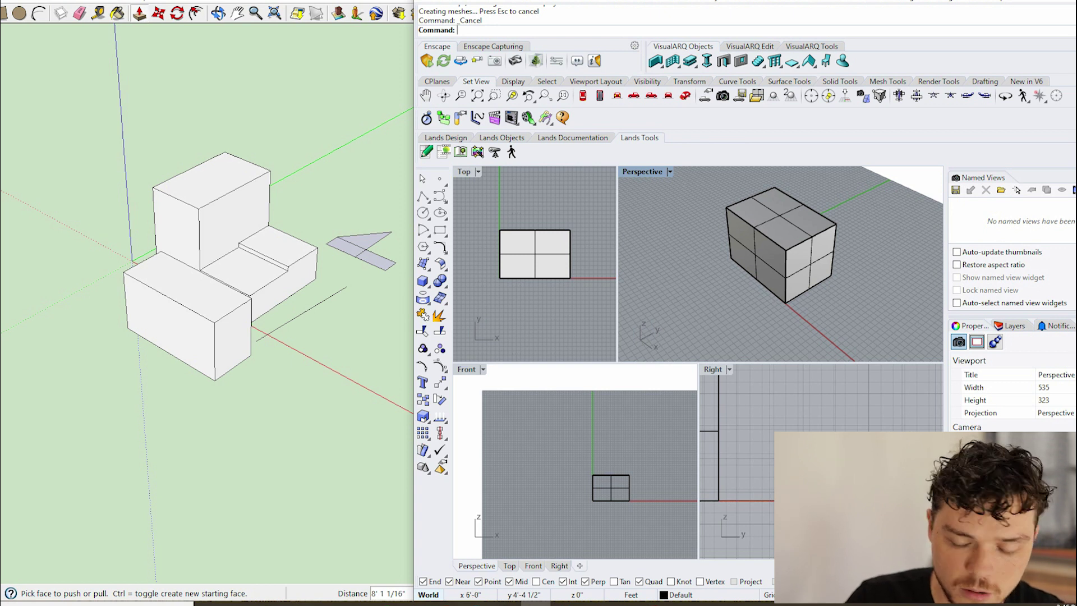
# Lengthen the gridded box by pulling its end face outward twice with the gumball.
pyautogui.keyDown('ctrl'); pyautogui.keyDown('shift'); pyautogui.click(753, 253); pyautogui.keyUp('shift'); pyautogui.keyUp('ctrl')
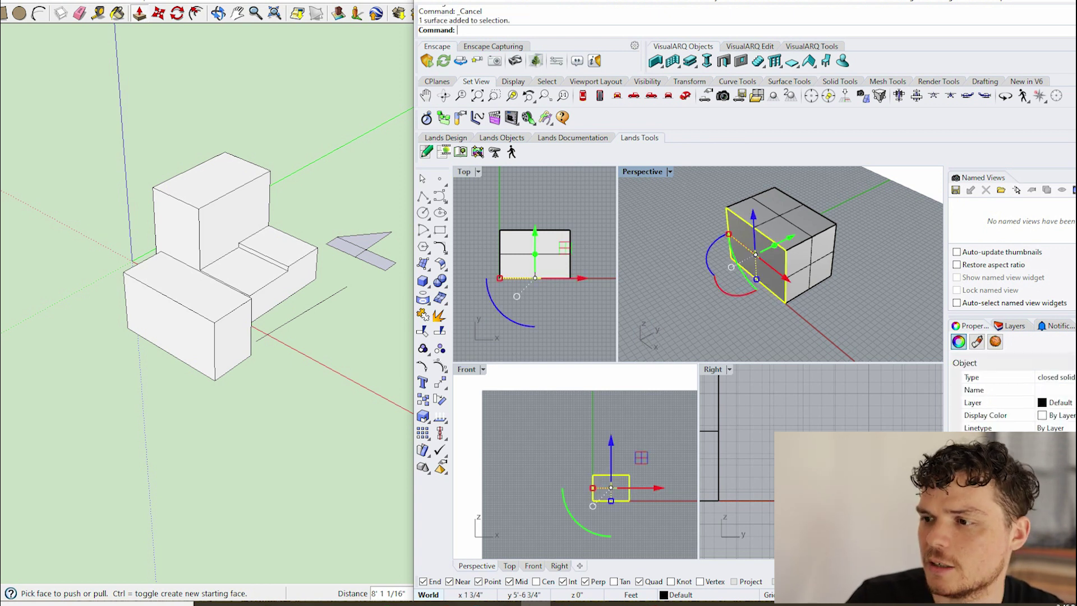
pyautogui.scroll(-1, 781, 244)
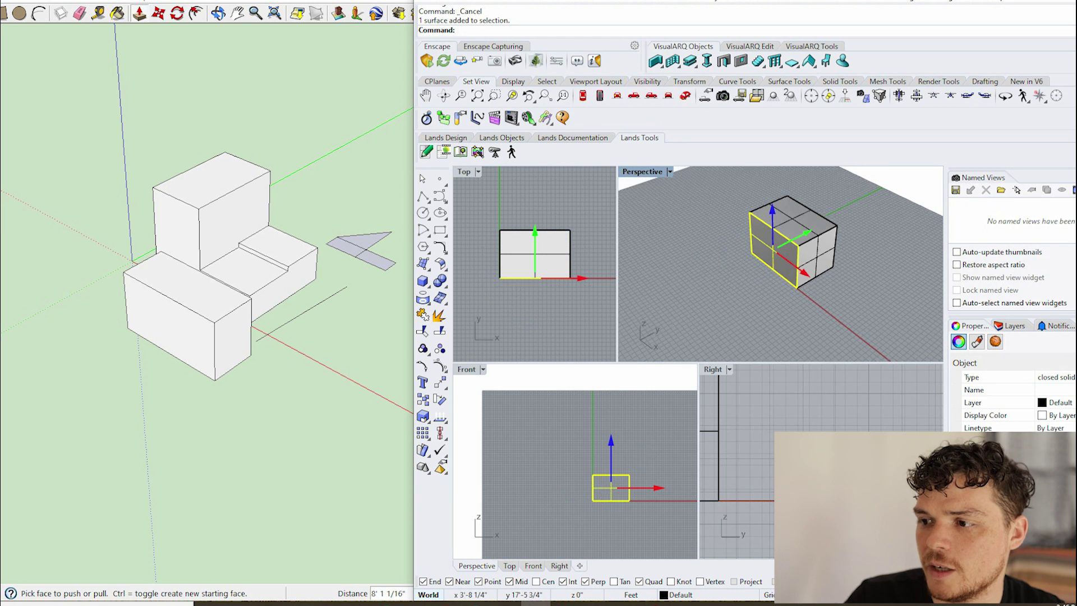
pyautogui.moveTo(535, 248); pyautogui.dragTo(534, 303)
pyautogui.press('Escape')
pyautogui.click(724, 269)
pyautogui.press('Escape')
pyautogui.keyDown('ctrl'); pyautogui.keyDown('shift'); pyautogui.click(724, 269); pyautogui.keyUp('shift'); pyautogui.keyUp('ctrl')
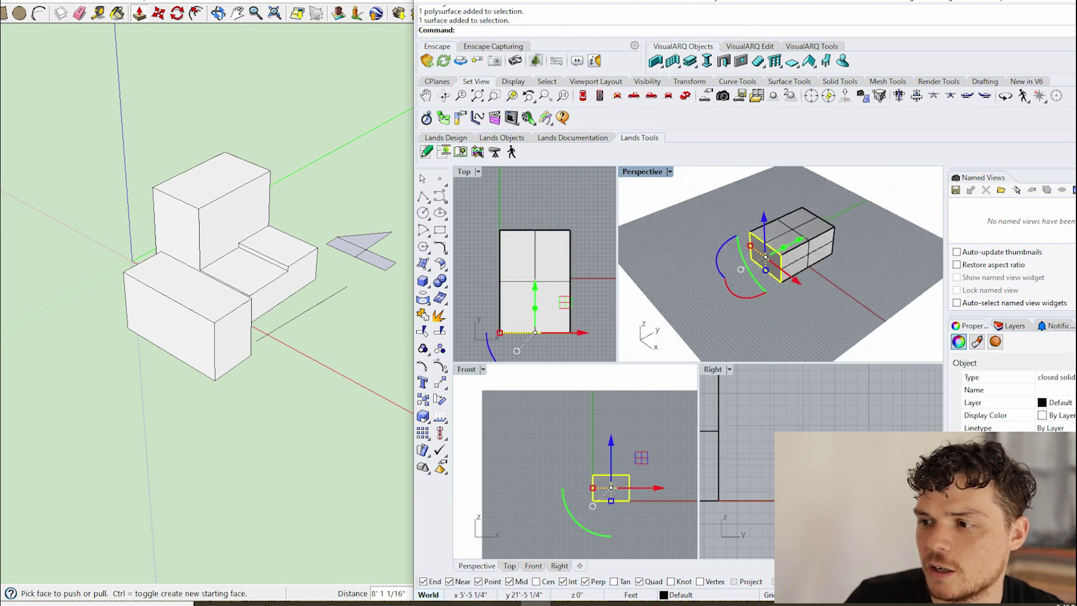
pyautogui.scroll(3, 781, 264)
pyautogui.moveTo(804, 241); pyautogui.dragTo(758, 261)
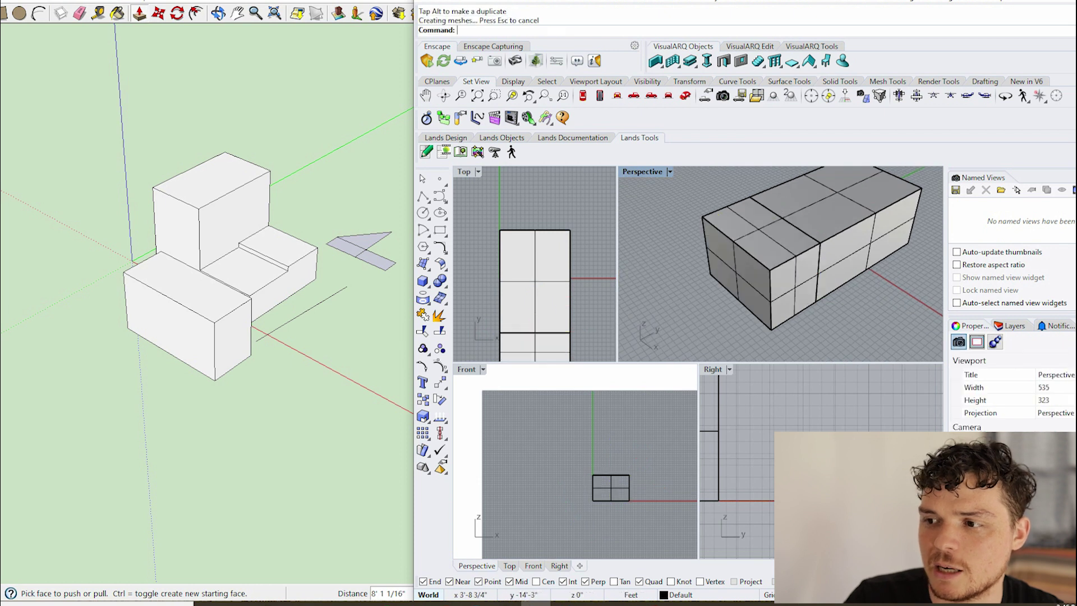
pyautogui.scroll(-3, 781, 264)
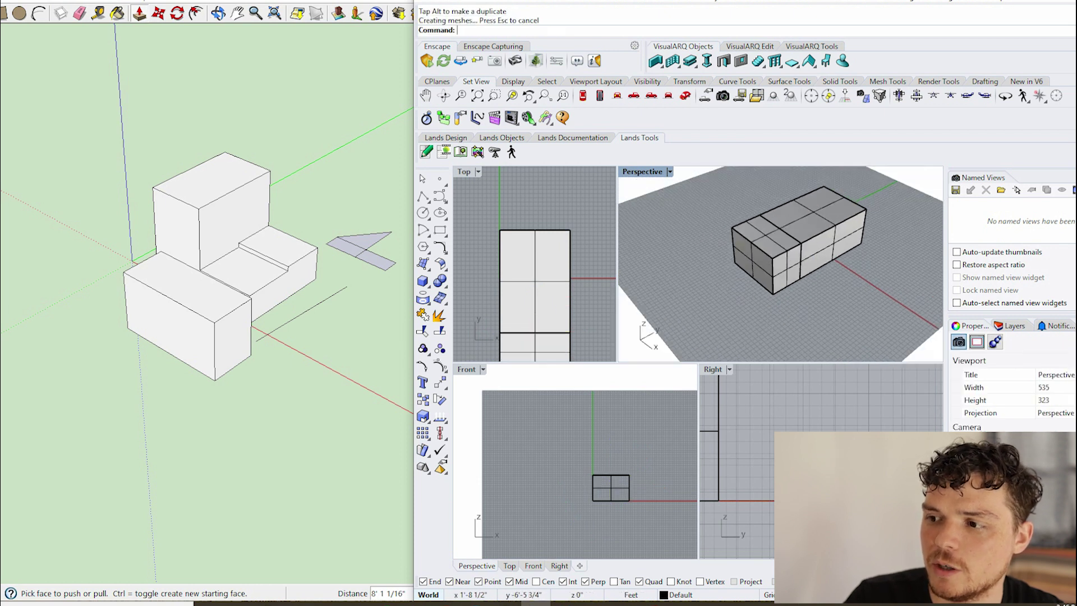
# Raise the box's top, pull a side face outward and extend the small box into a protruding block.
pyautogui.keyDown('ctrl'); pyautogui.keyDown('shift'); pyautogui.click(746, 244); pyautogui.keyUp('shift'); pyautogui.keyUp('ctrl')
pyautogui.scroll(2, 781, 264)
pyautogui.moveTo(734, 227); pyautogui.dragTo(733, 189)
pyautogui.press('Escape')
pyautogui.scroll(-2, 781, 264)
pyautogui.keyDown('ctrl'); pyautogui.keyDown('shift'); pyautogui.click(794, 278); pyautogui.keyUp('shift'); pyautogui.keyUp('ctrl')
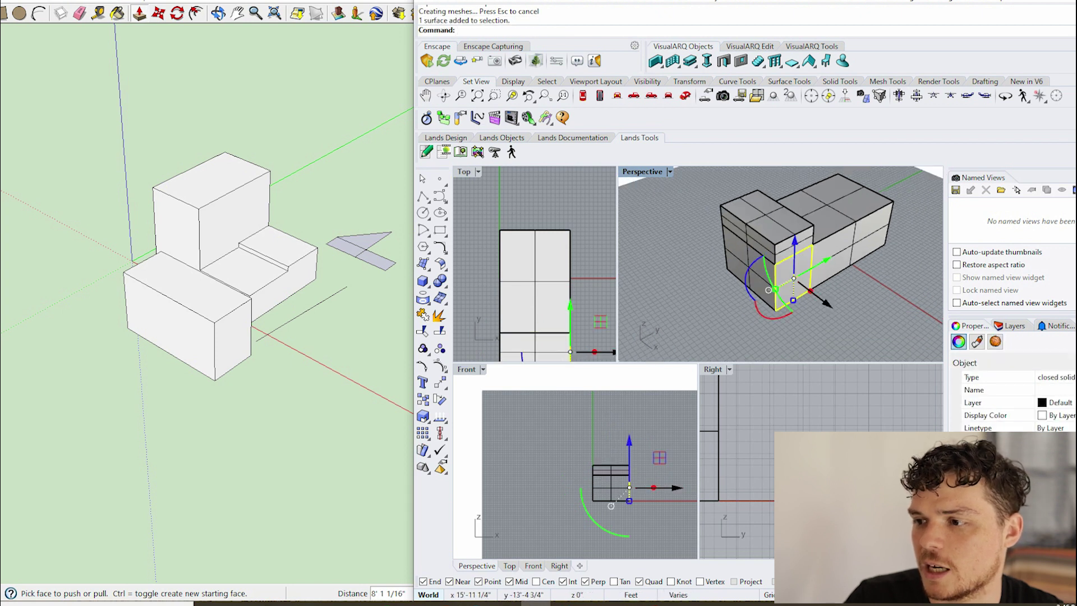
pyautogui.moveTo(820, 297); pyautogui.dragTo(838, 307)
pyautogui.press('Escape')
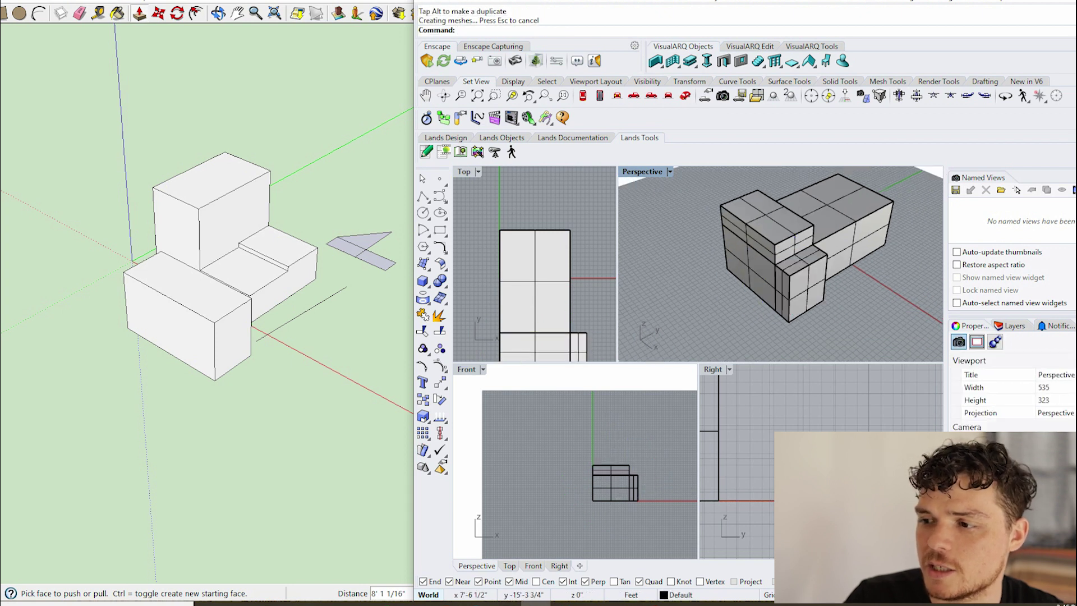
pyautogui.keyDown('ctrl'); pyautogui.keyDown('shift'); pyautogui.click(787, 282); pyautogui.keyUp('shift'); pyautogui.keyUp('ctrl')
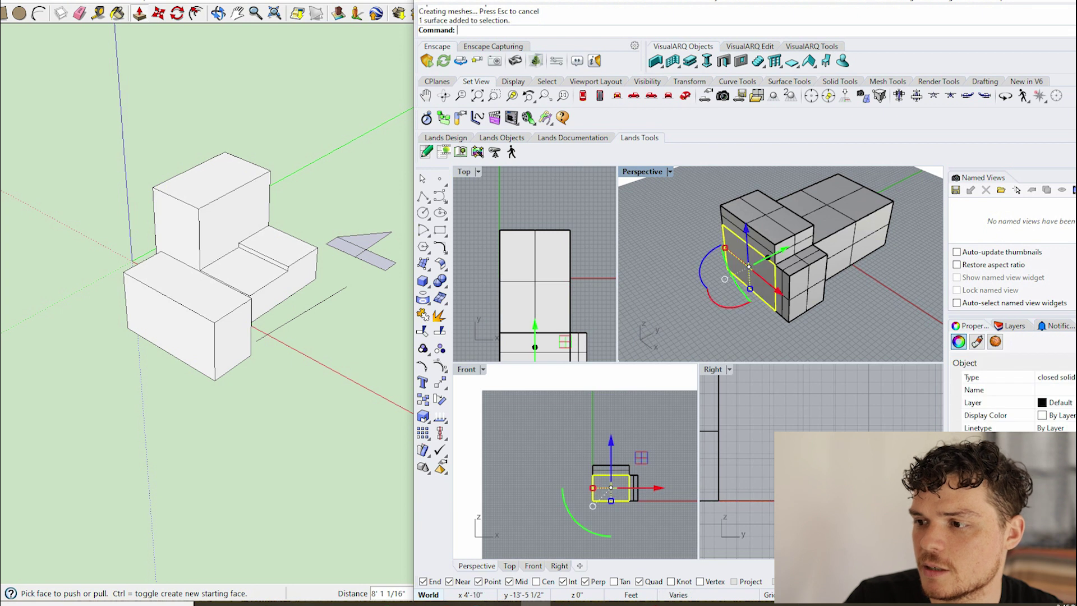
pyautogui.moveTo(745, 265); pyautogui.dragTo(712, 278)
# Orbit to inspect the reshaped mass, make the upper viewports taller and switch to SketchUp.
pyautogui.moveTo(782, 278); pyautogui.dragTo(808, 253, button='right')
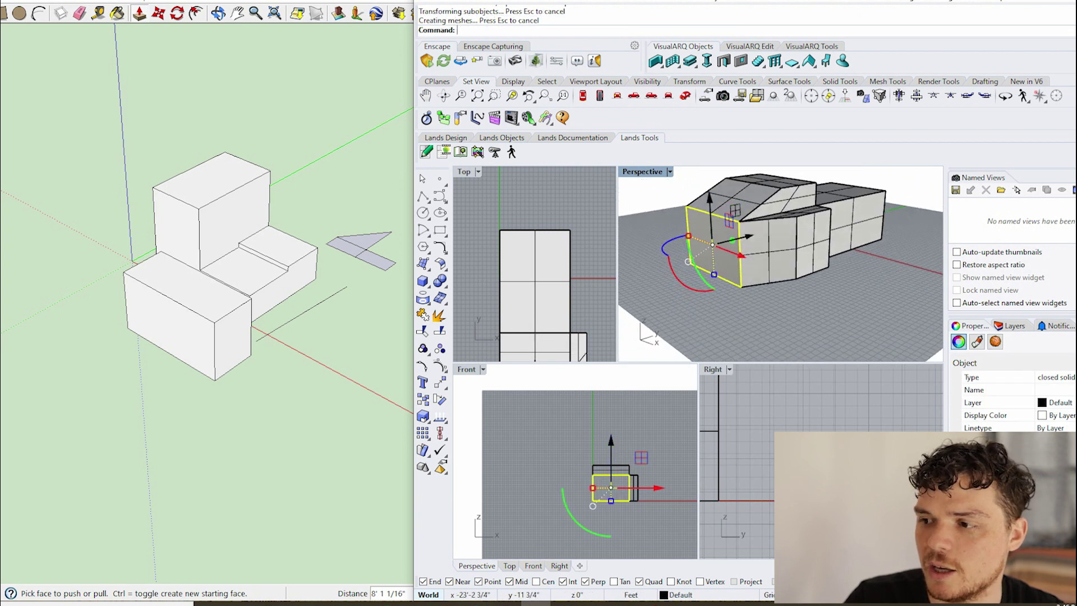
pyautogui.moveTo(782, 253); pyautogui.dragTo(791, 278, button='right')
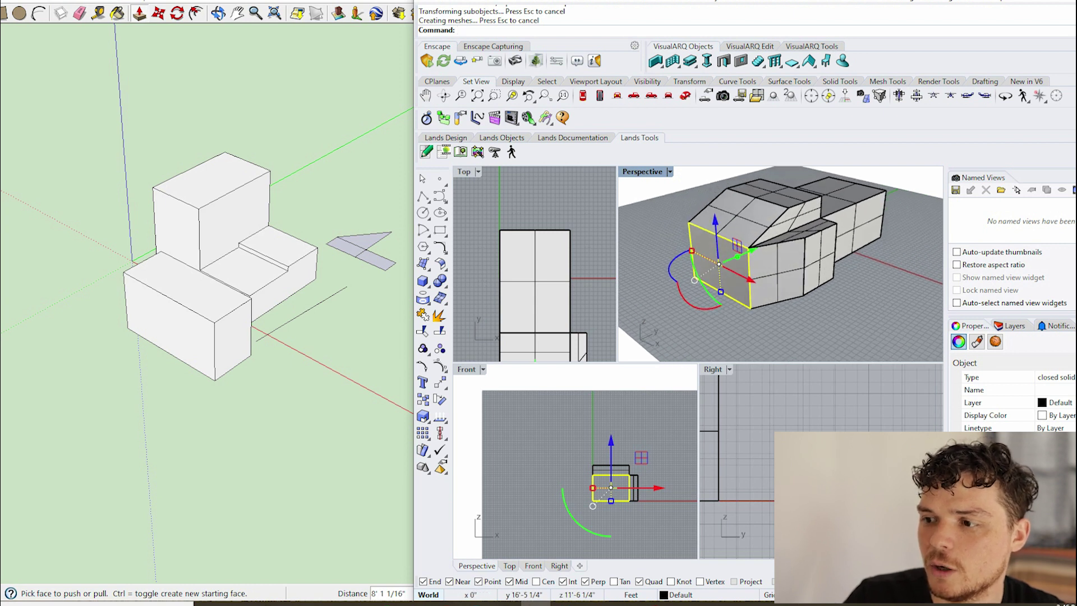
pyautogui.moveTo(589, 363); pyautogui.dragTo(590, 453)
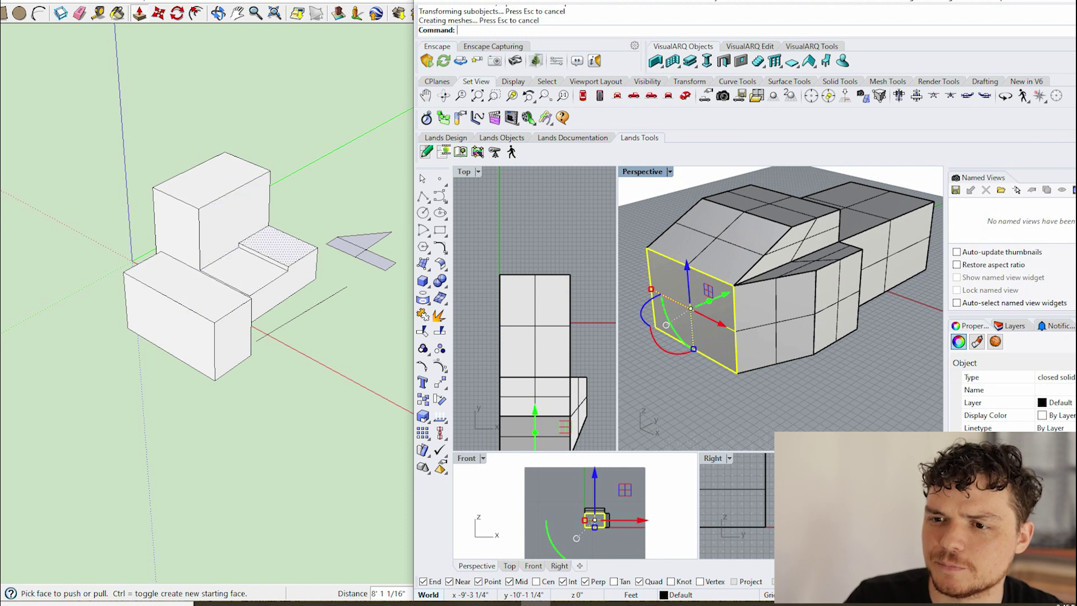
pyautogui.scroll(2, 278, 244)
pyautogui.click(278, 248)
# Cycle through SketchUp's Select, Tape Measure, Move, Eraser and Push/Pull shortcuts.
pyautogui.click(282, 252)
pyautogui.press('space')
pyautogui.press('t')
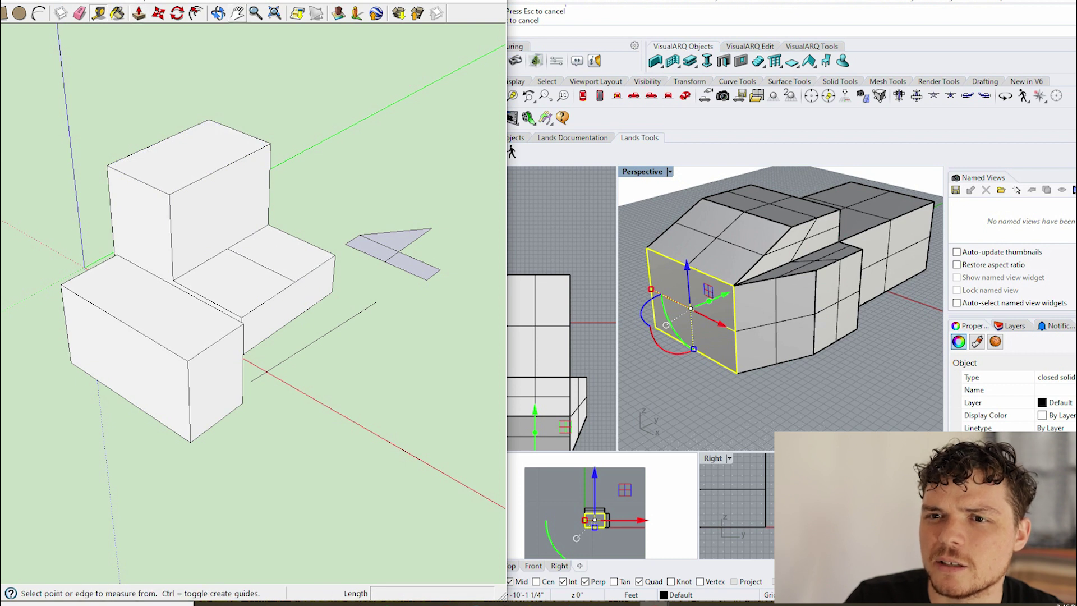
pyautogui.press('m')
pyautogui.press('e')
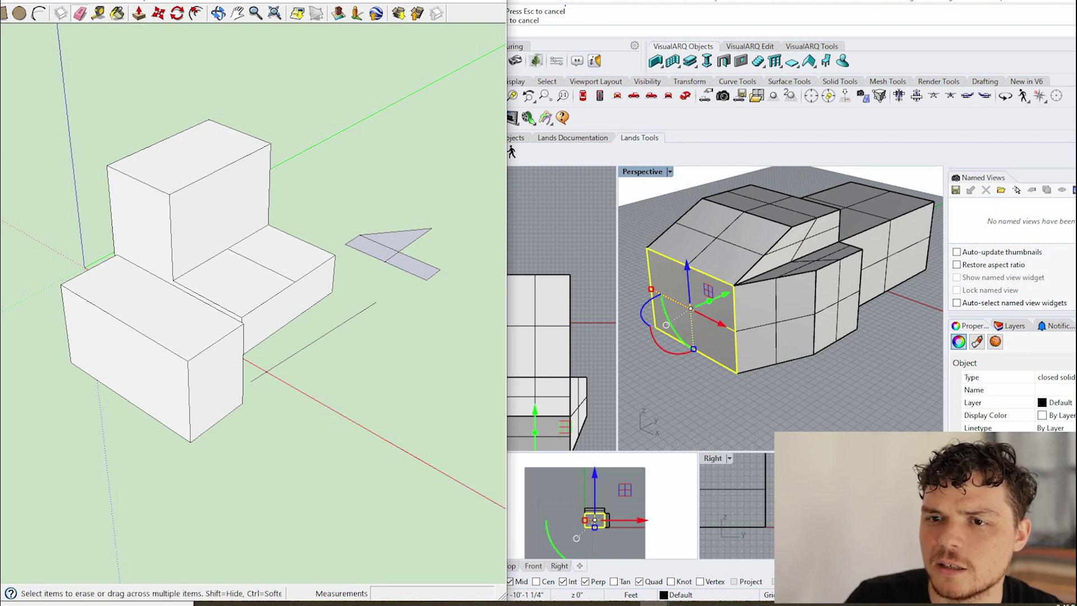
pyautogui.press('p')
pyautogui.press('space')
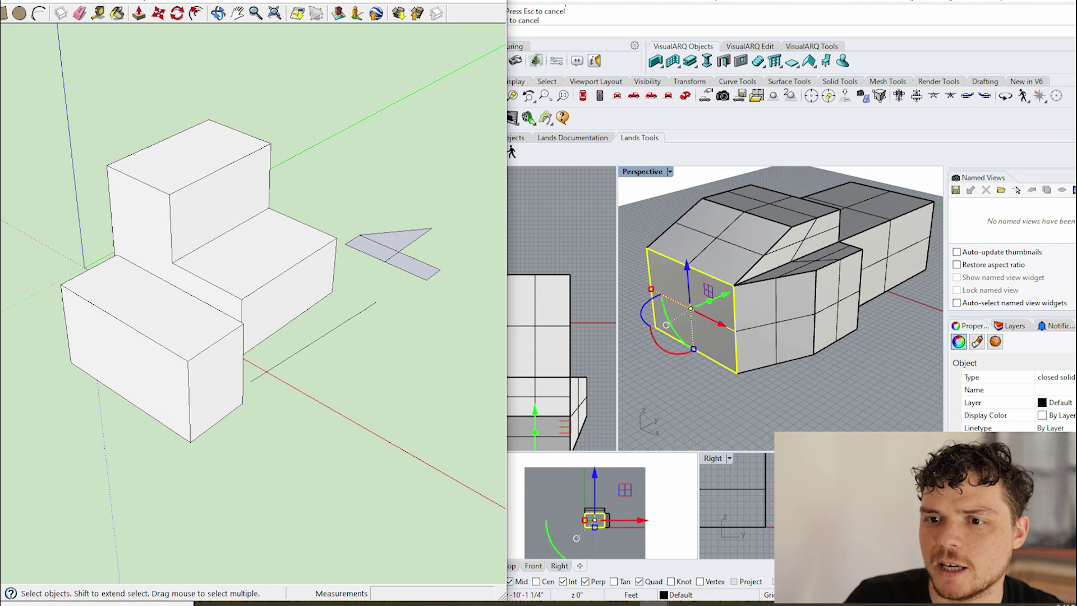
# Move the tall block's vertical edge to the right so its side becomes a slanted face.
pyautogui.click(171, 227)
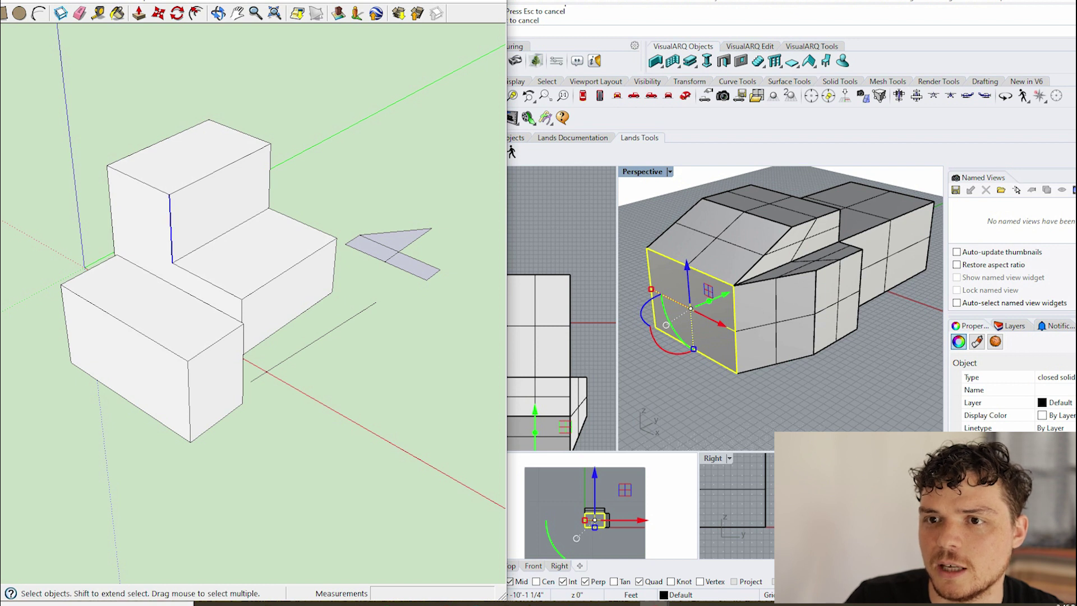
pyautogui.press('m')
pyautogui.click(171, 261)
pyautogui.click(283, 271)
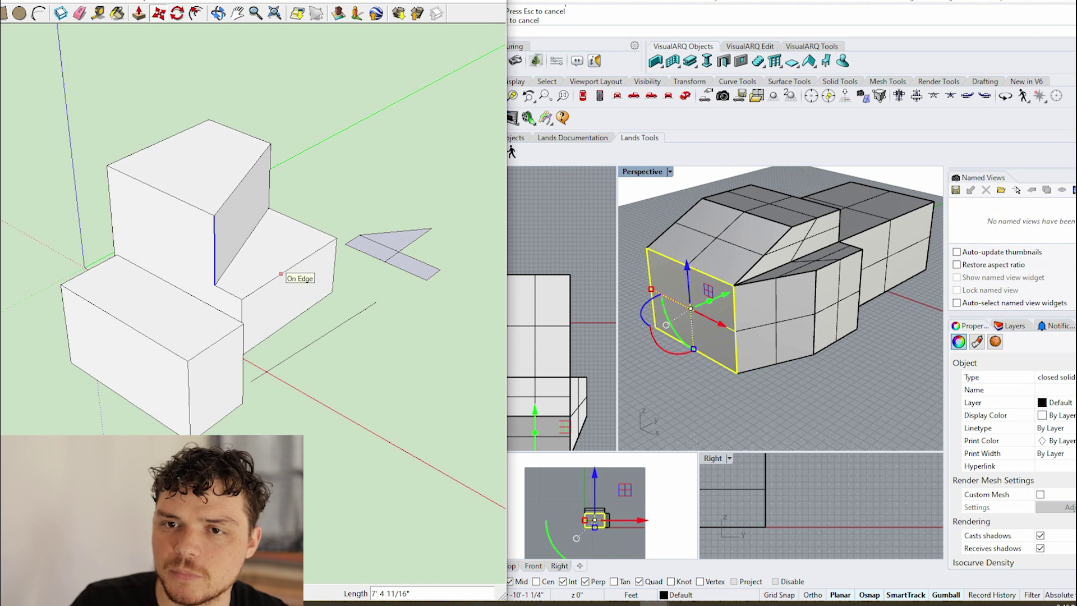
pyautogui.press('space')
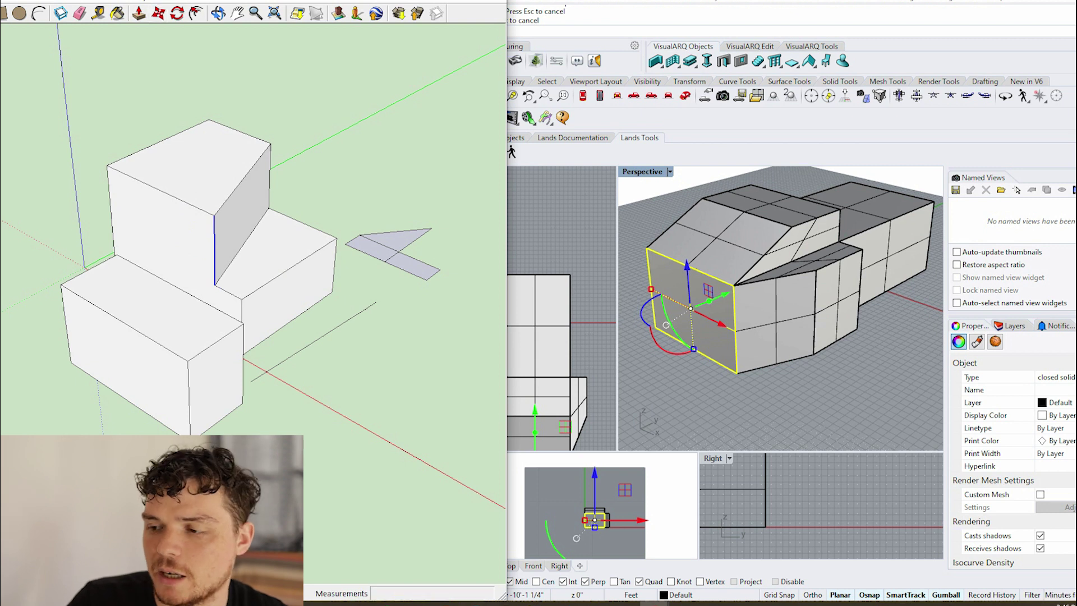
pyautogui.press('Escape')
pyautogui.scroll(-3, 781, 308)
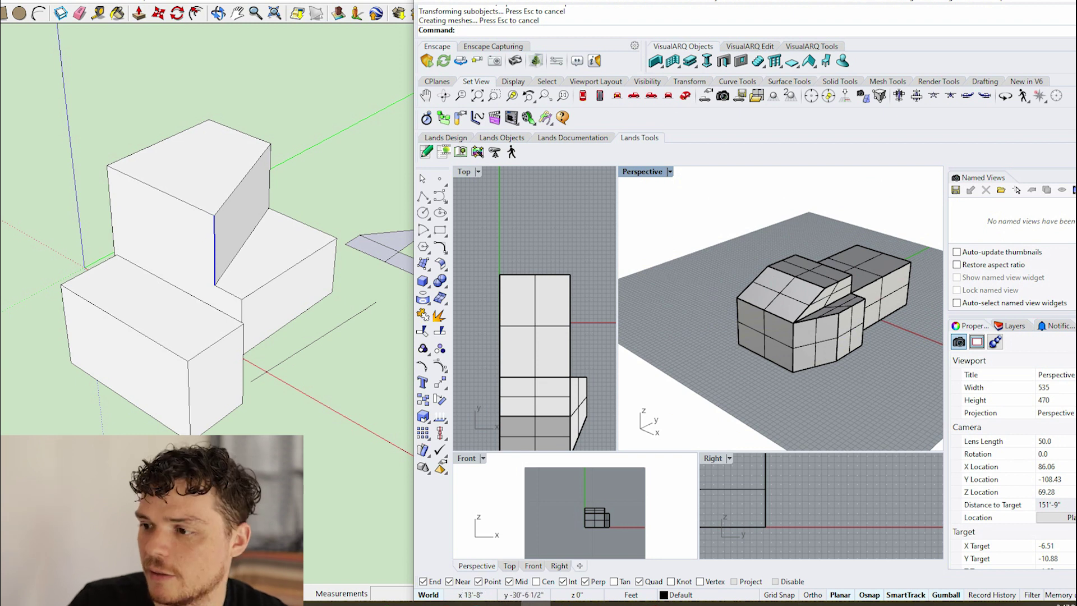
pyautogui.scroll(3, 837, 354)
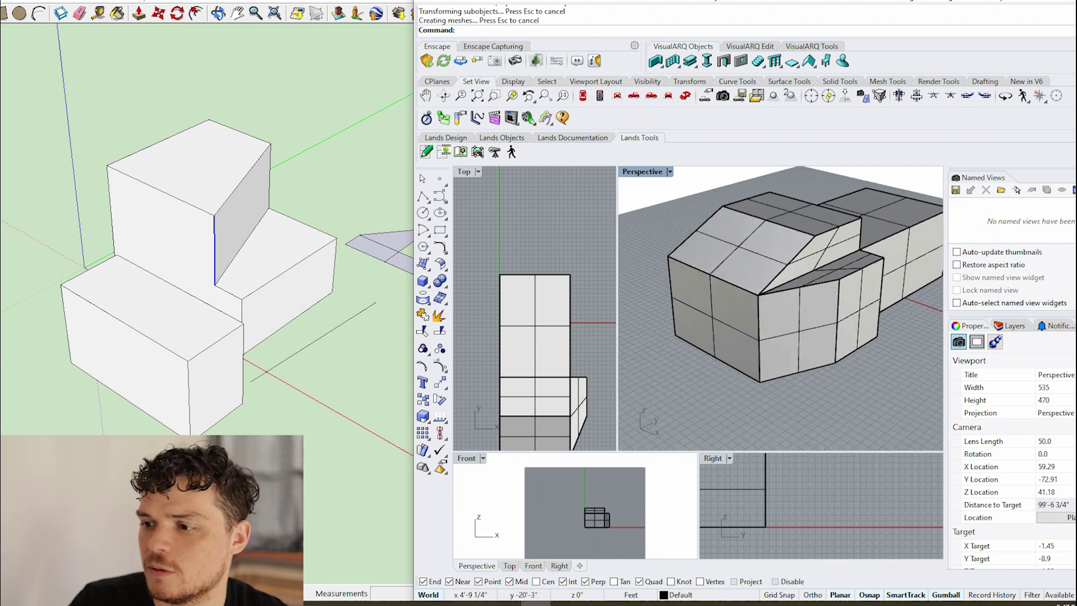
# Drag the front block's vertical edge with the gumball so its front tapers into a wedge.
pyautogui.keyDown('ctrl'); pyautogui.keyDown('shift'); pyautogui.click(758, 354); pyautogui.keyUp('shift'); pyautogui.keyUp('ctrl')
pyautogui.scroll(-3, 781, 320)
pyautogui.moveTo(781, 318); pyautogui.dragTo(744, 340)
pyautogui.moveTo(744, 339); pyautogui.dragTo(808, 337, button='right')
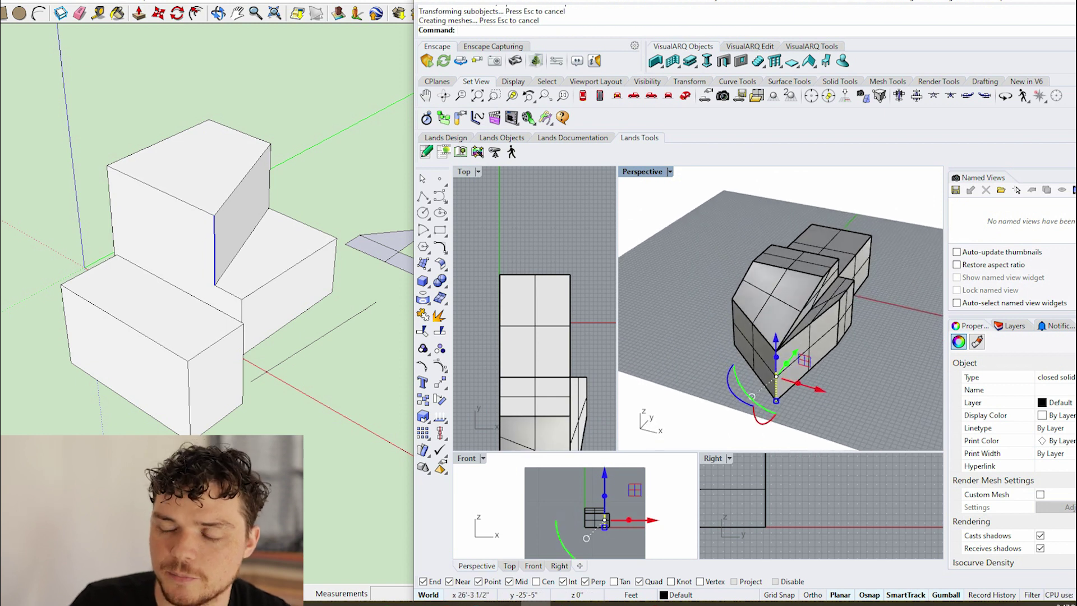
pyautogui.scroll(-2, 781, 320)
pyautogui.scroll(-2, 781, 311)
pyautogui.scroll(1, 781, 312)
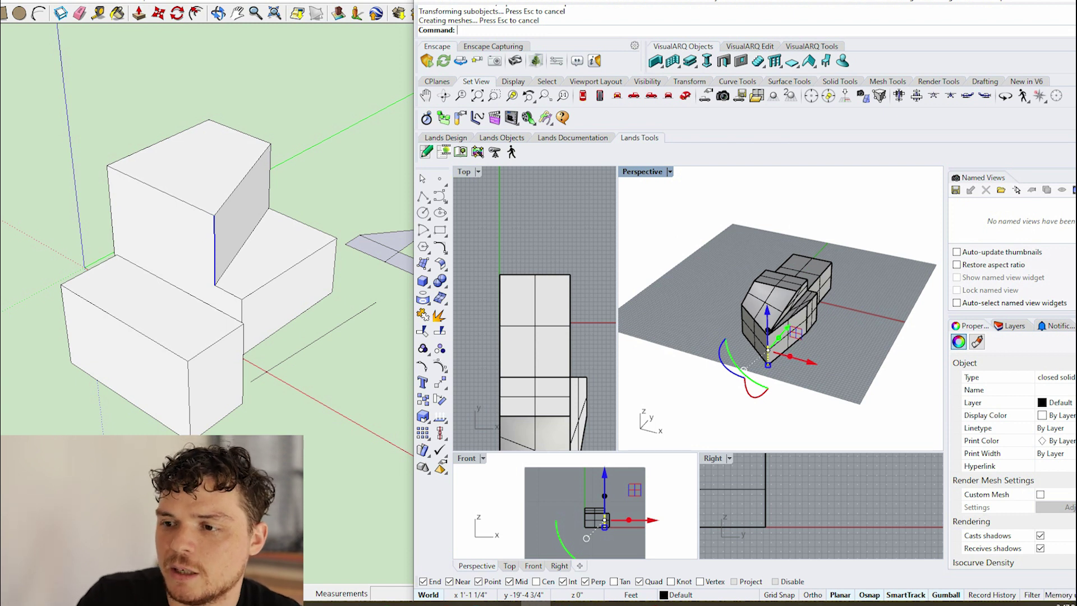
pyautogui.scroll(-3, 534, 309)
pyautogui.press('Escape')
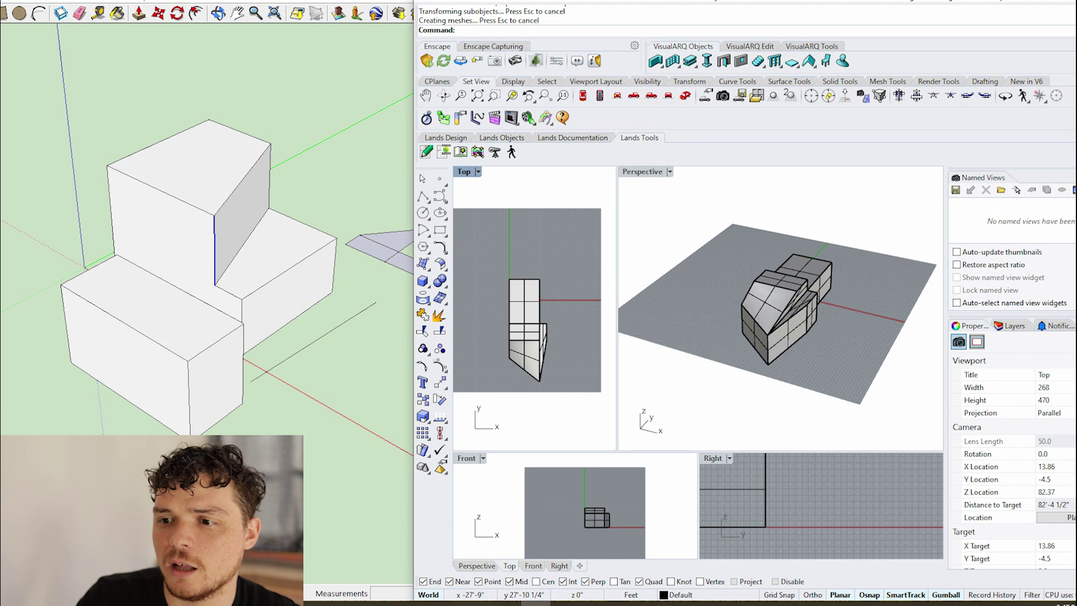
# Draw a closed four-sided polyline outline beside the model in the Top view.
pyautogui.click(423, 196)
pyautogui.scroll(2, 496, 236)
pyautogui.click(516, 245)
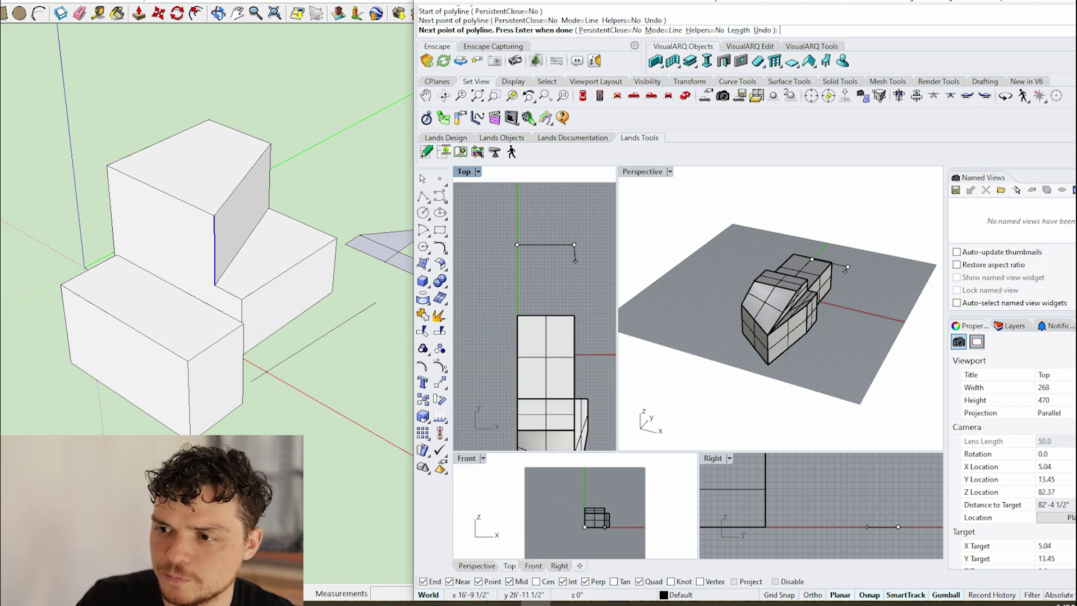
pyautogui.click(574, 279)
pyautogui.click(511, 280)
pyautogui.click(517, 245)
# Extrude the outline into a thin slab, cap it closed and make the lower viewports taller.
pyautogui.click(422, 178)
pyautogui.moveTo(783, 337); pyautogui.dragTo(842, 353, button='right')
pyautogui.click(841, 379)
pyautogui.click(846, 287)
pyautogui.write('a')
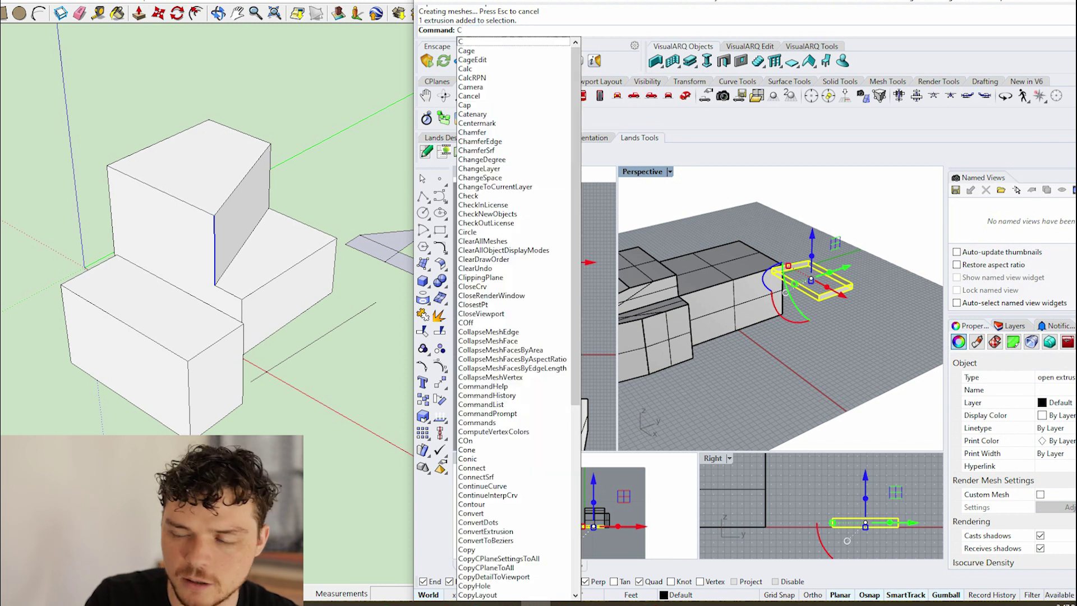
pyautogui.write('p')
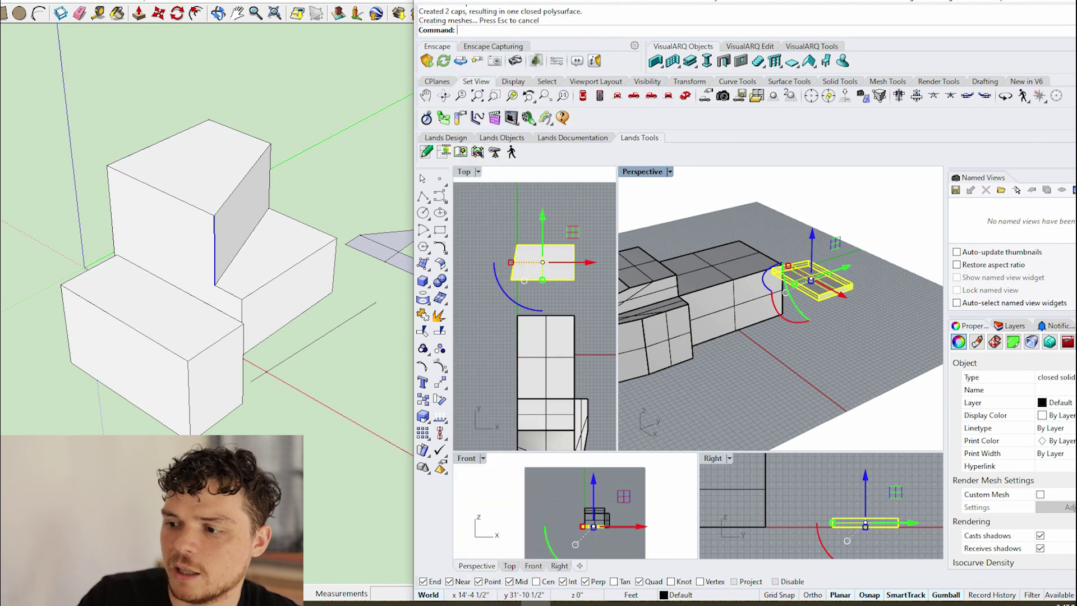
pyautogui.press('Return')
pyautogui.press('Escape')
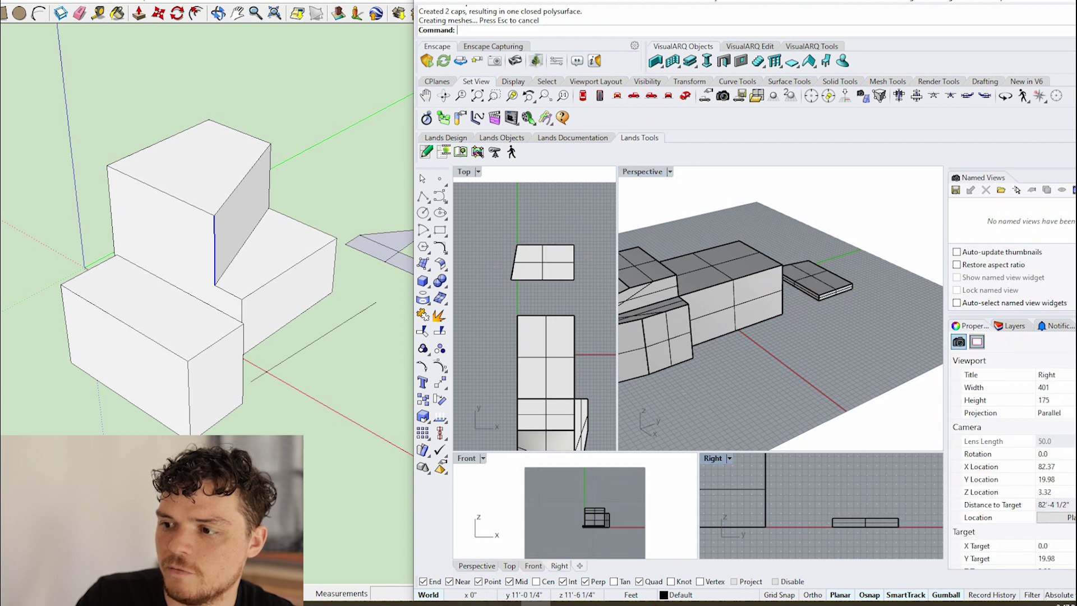
pyautogui.moveTo(699, 452); pyautogui.dragTo(698, 302)
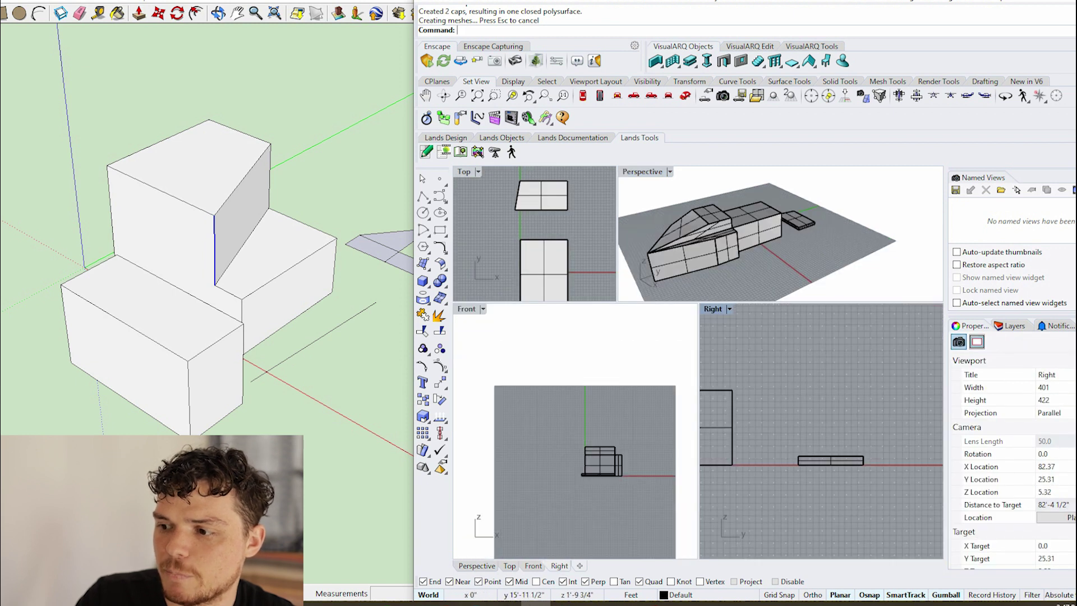
pyautogui.scroll(3, 673, 454)
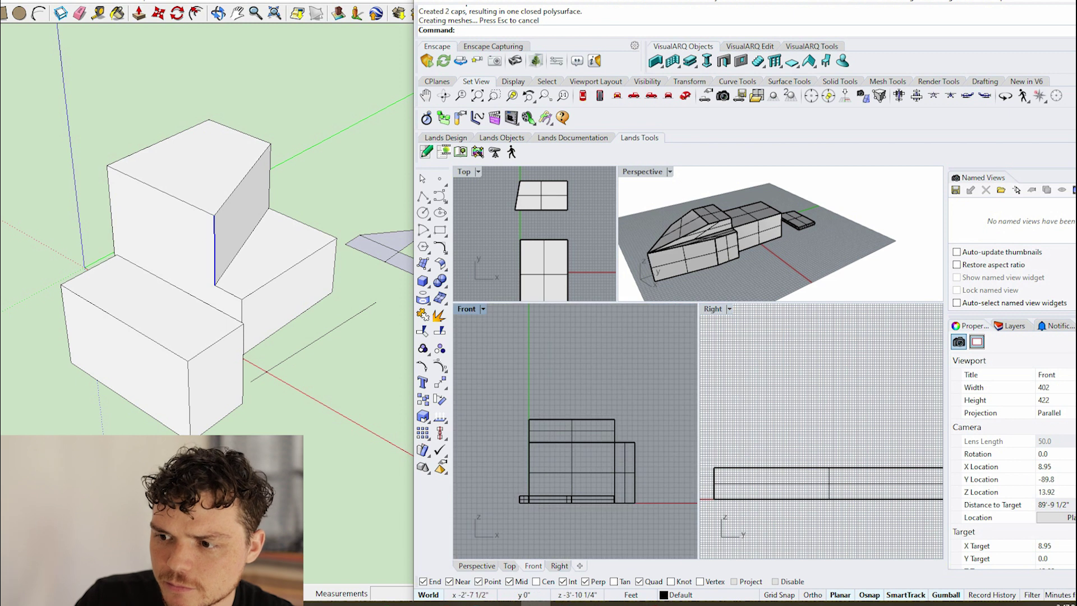
# Draw a rectangular polyline outline along the model's base in the Top view.
pyautogui.click(423, 212)
pyautogui.click(529, 498)
pyautogui.click(529, 364)
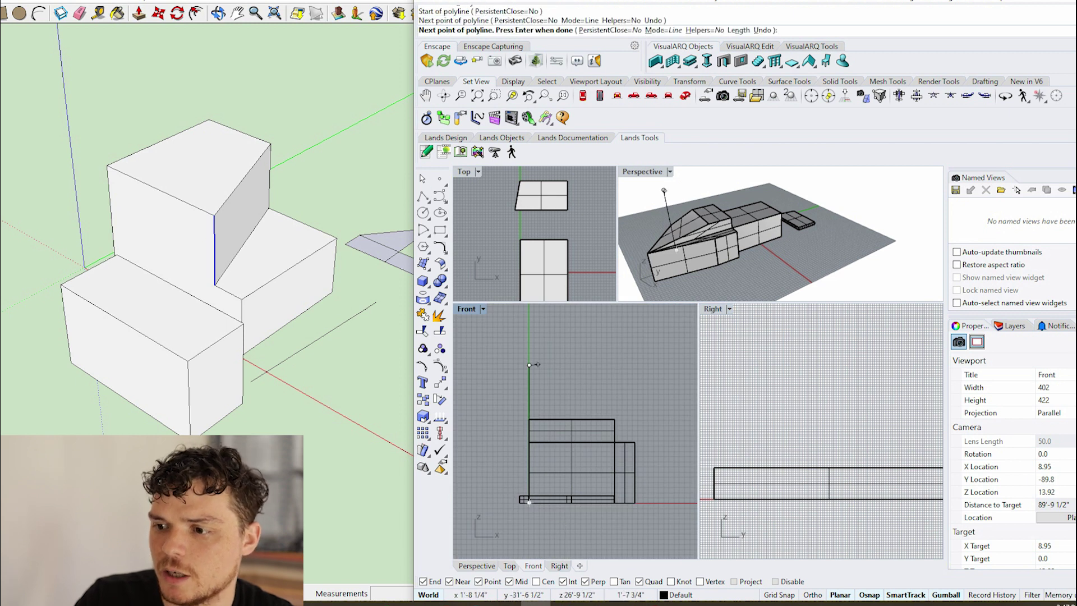
pyautogui.click(646, 364)
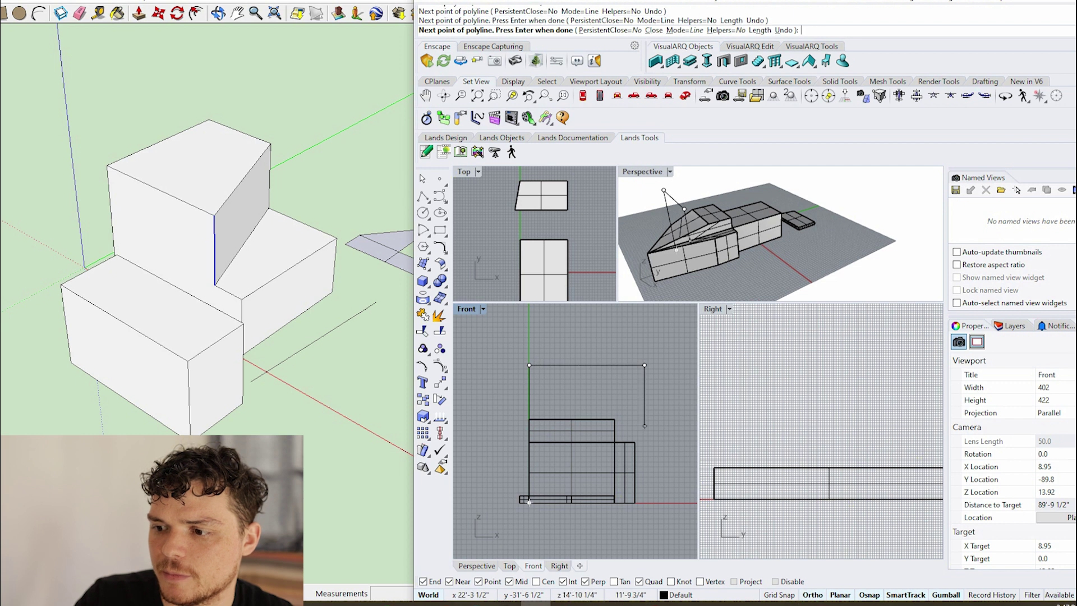
pyautogui.click(644, 502)
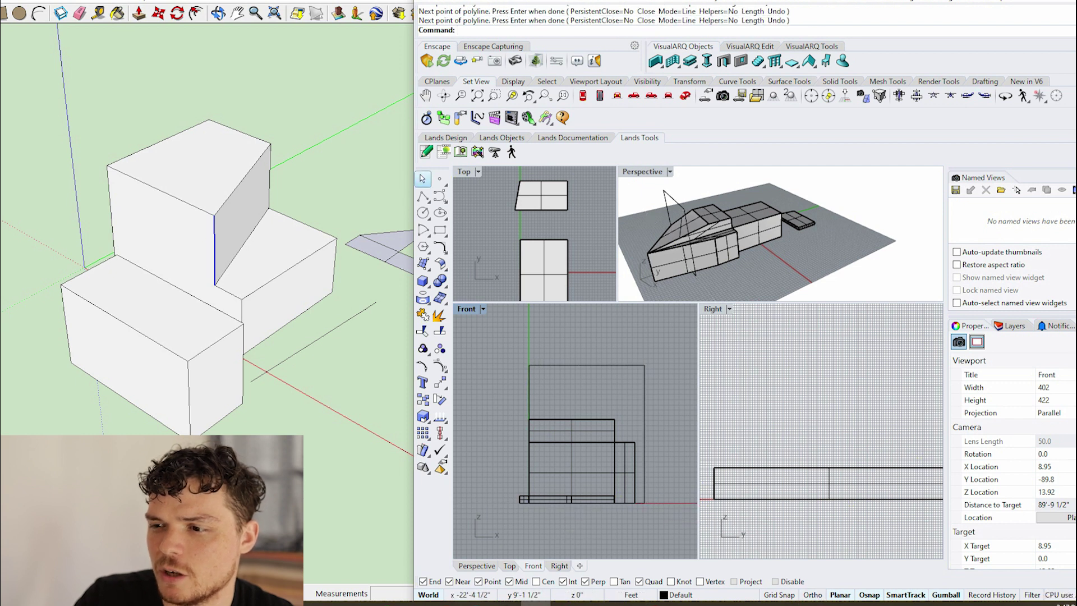
pyautogui.press('Escape')
pyautogui.click(645, 471)
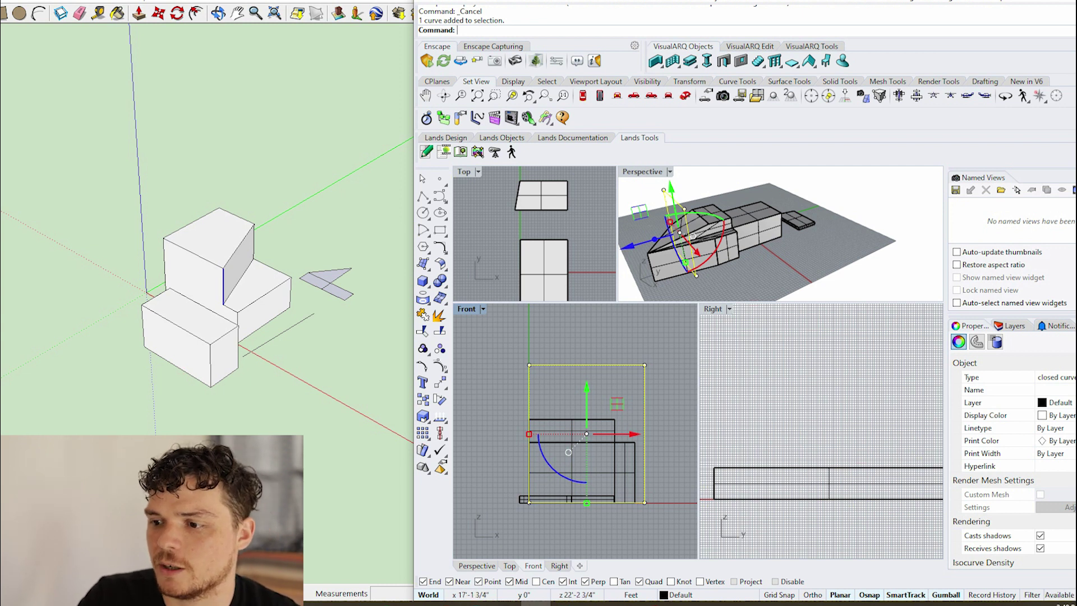
pyautogui.press('Escape')
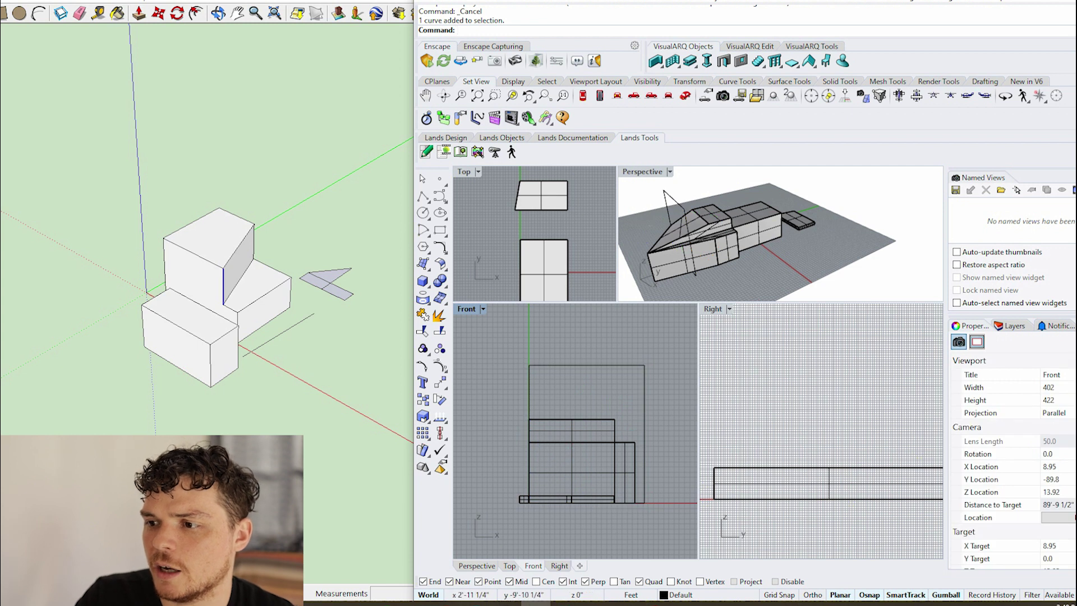
# Enlarge the Top and Perspective views and draw the first vertical line.
pyautogui.moveTo(699, 304); pyautogui.dragTo(699, 389)
pyautogui.click(782, 253)
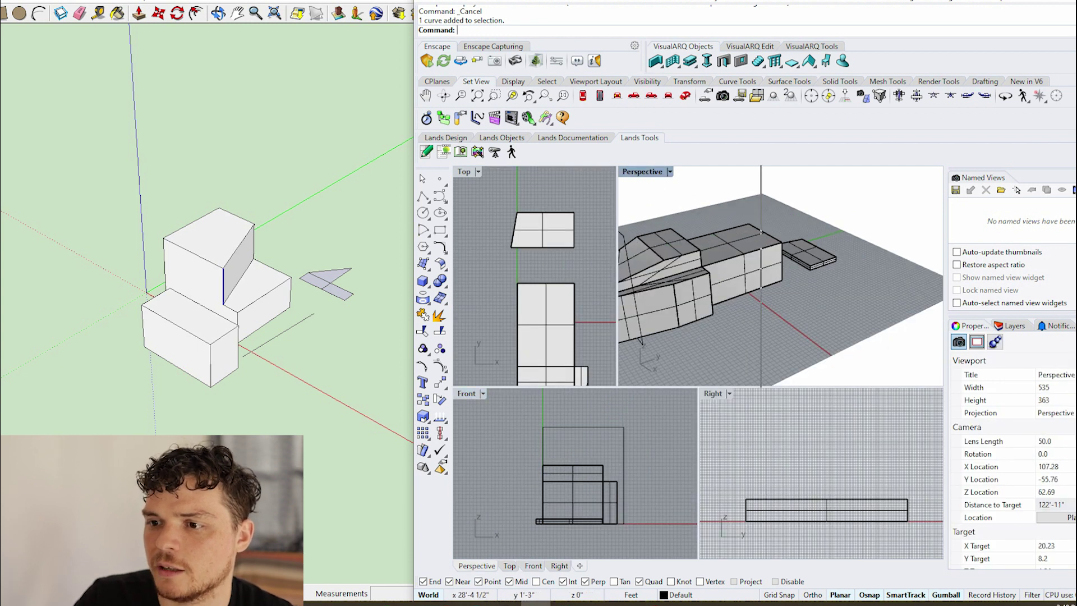
pyautogui.moveTo(617, 253); pyautogui.dragTo(768, 252)
pyautogui.click(423, 195)
pyautogui.scroll(-2, 513, 300)
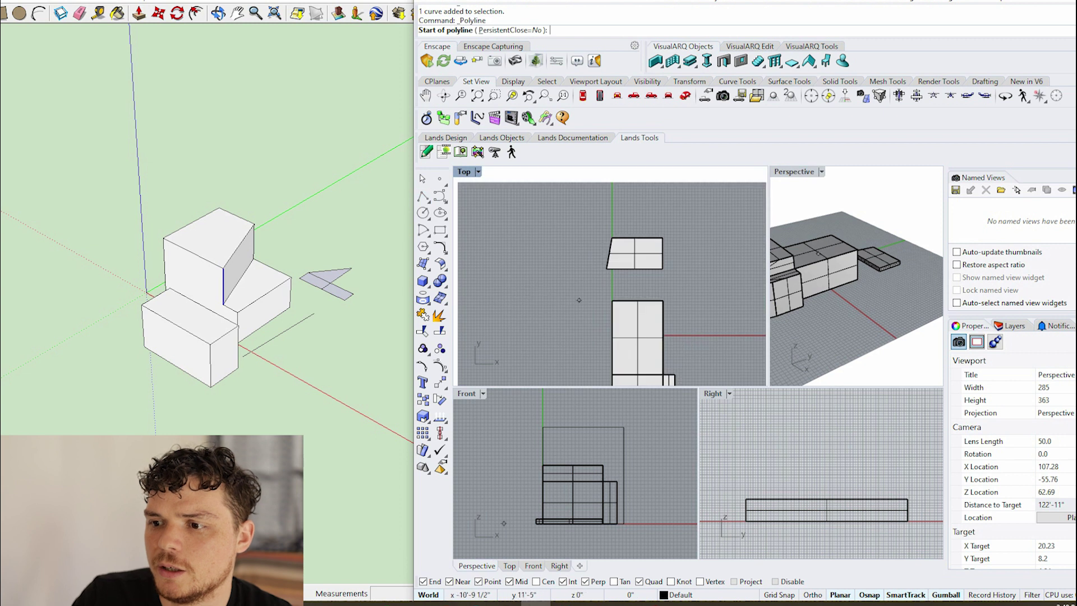
pyautogui.click(513, 300)
pyautogui.click(512, 232)
pyautogui.press('Return')
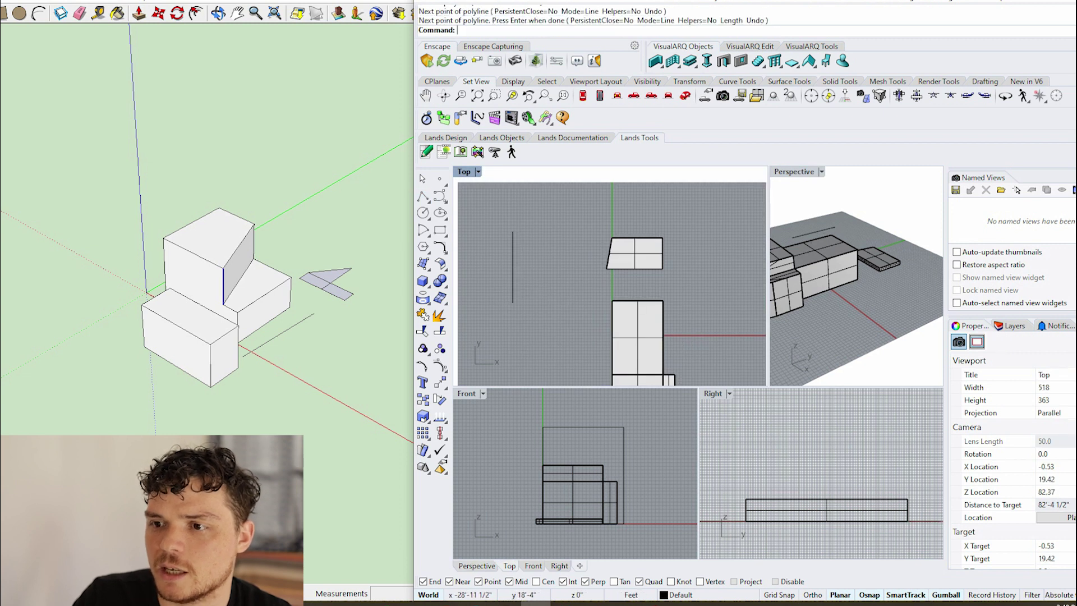
pyautogui.scroll(2, 518, 280)
# Draw the horizontal crossbar and a second vertical line, forming an H shape.
pyautogui.click(423, 195)
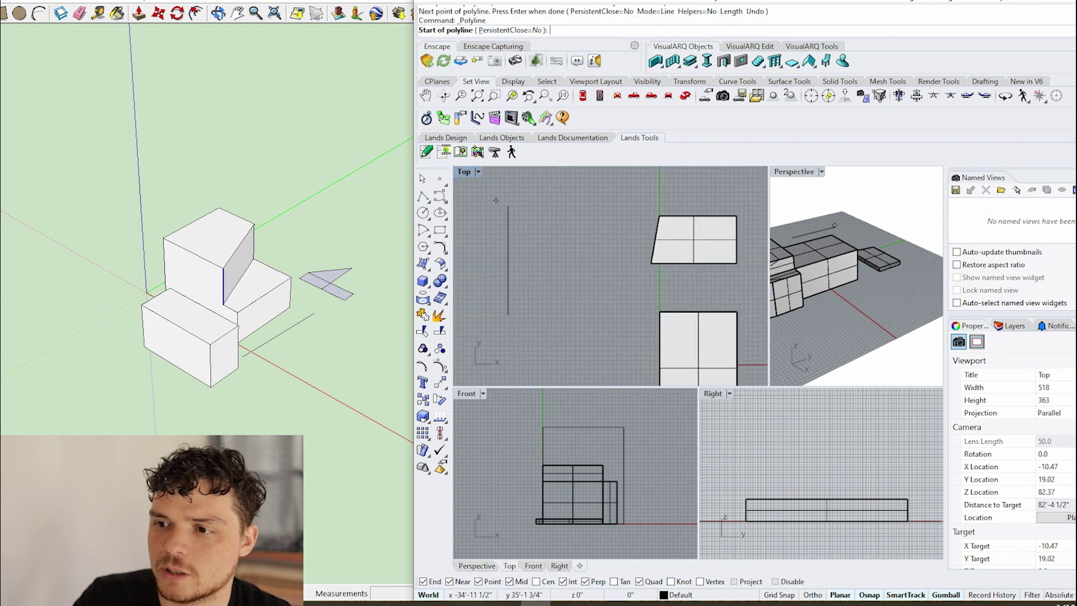
pyautogui.click(508, 261)
pyautogui.click(564, 262)
pyautogui.press('Return')
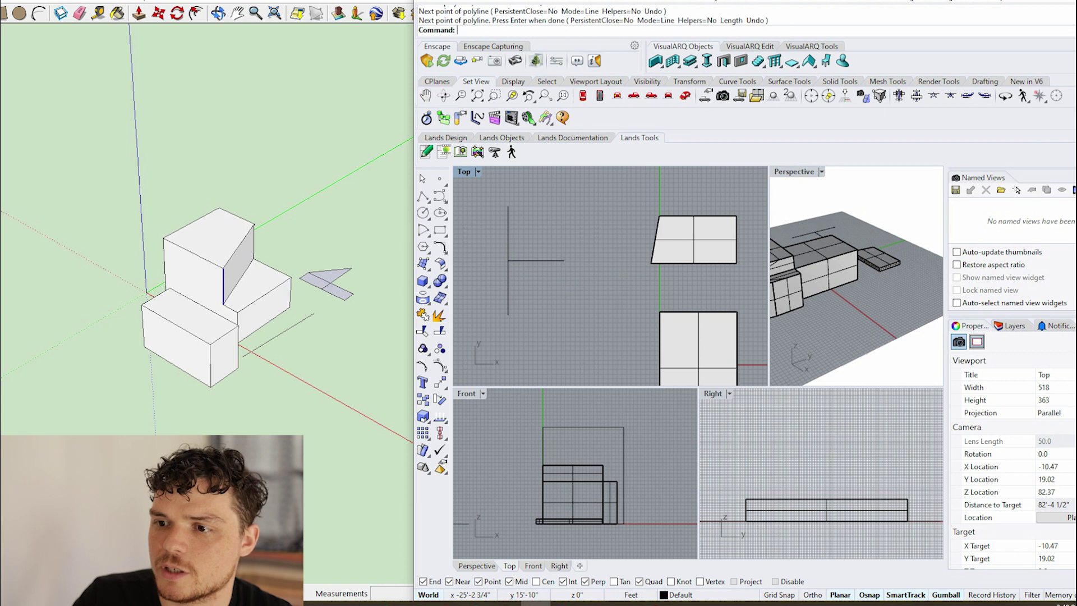
pyautogui.click(423, 195)
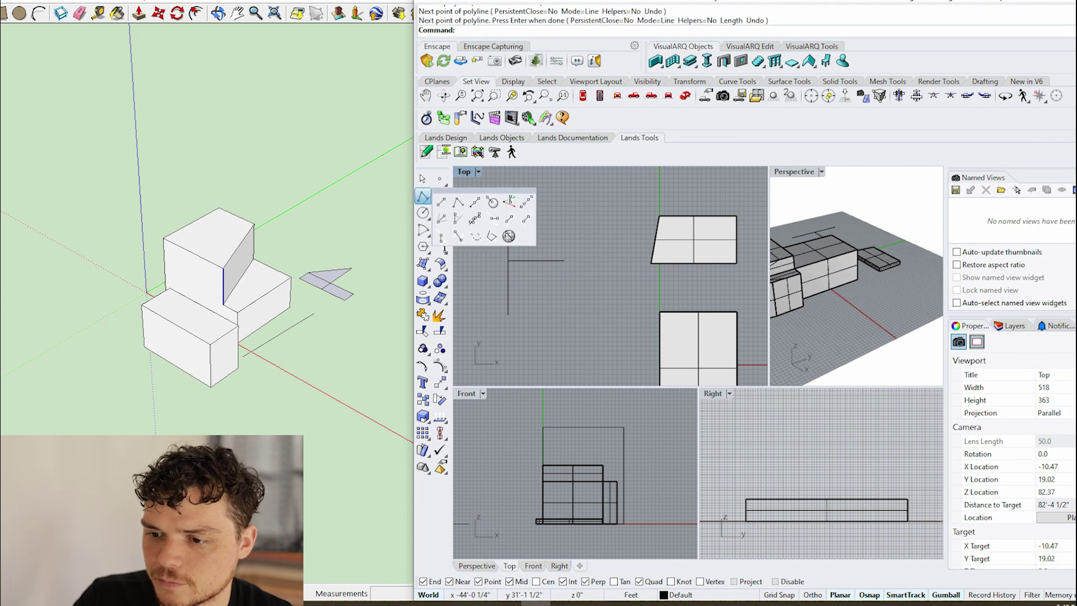
pyautogui.click(423, 197)
pyautogui.click(531, 226)
pyautogui.click(531, 296)
pyautogui.press('Return')
pyautogui.scroll(3, 516, 249)
# Trim the crossbar's overhang using the right vertical line as the cutter.
pyautogui.click(550, 295)
pyautogui.press('Escape')
pyautogui.click(582, 253)
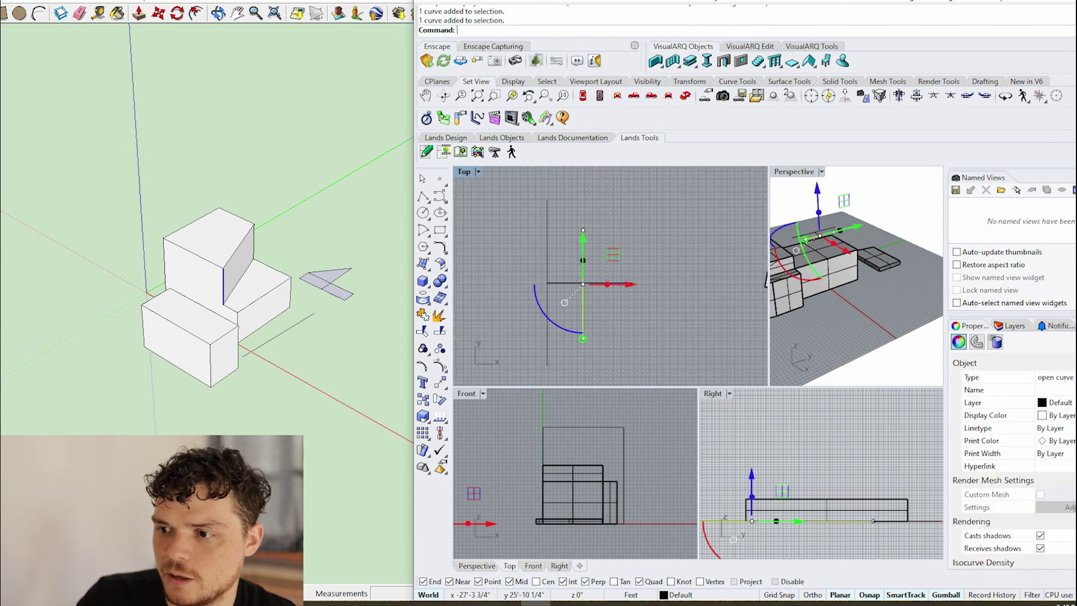
pyautogui.click(422, 382)
pyautogui.click(607, 283)
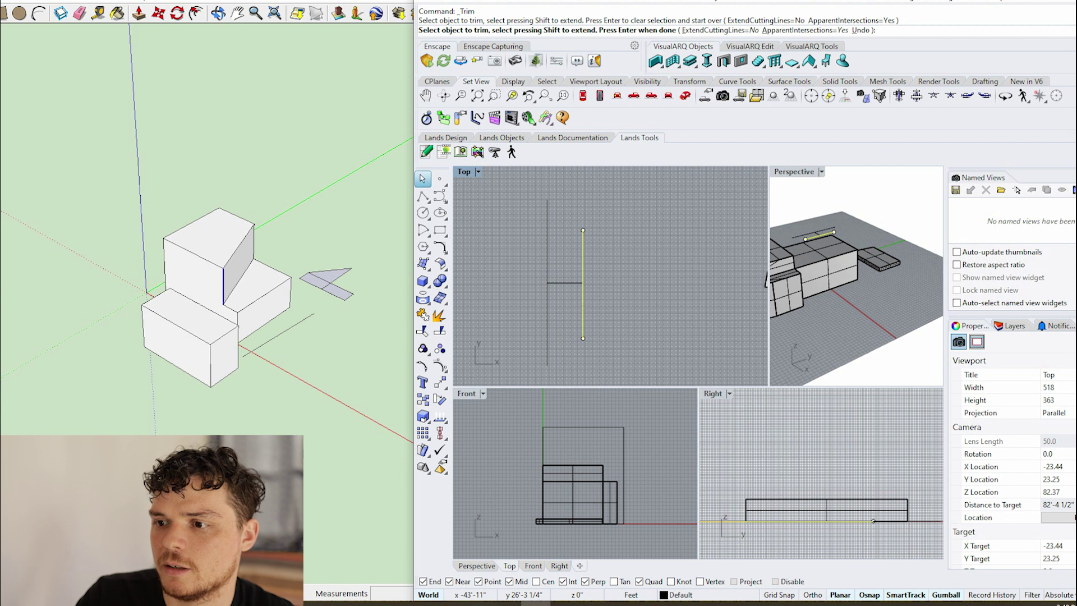
pyautogui.press('Escape')
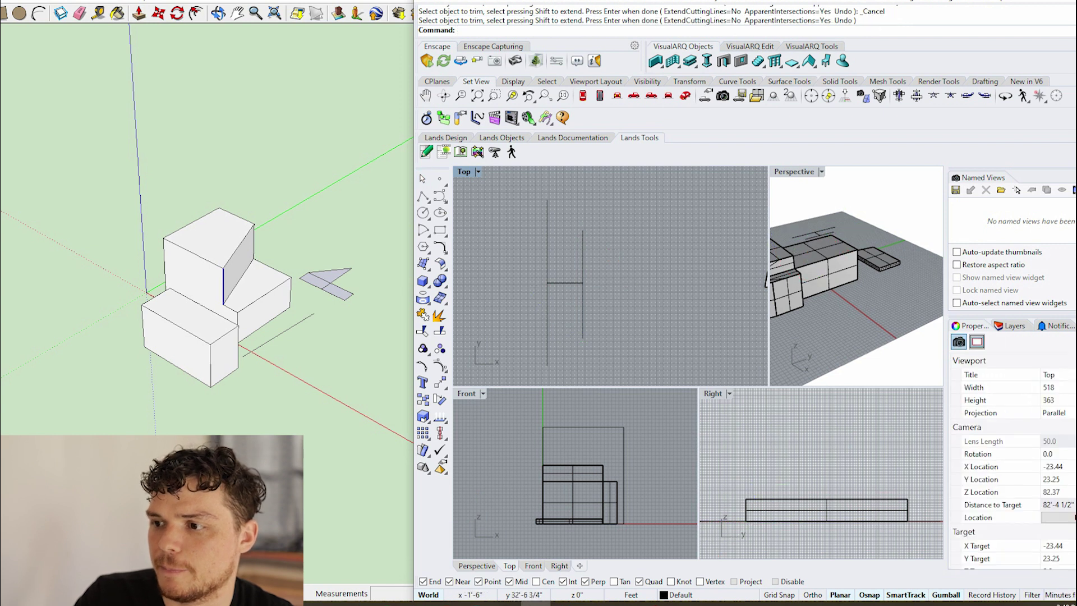
# Widen the Perspective view and delete the large cutting curve.
pyautogui.click(850, 278)
pyautogui.moveTo(768, 278); pyautogui.dragTo(640, 278)
pyautogui.scroll(-2, 783, 287)
pyautogui.scroll(4, 783, 286)
pyautogui.click(800, 294)
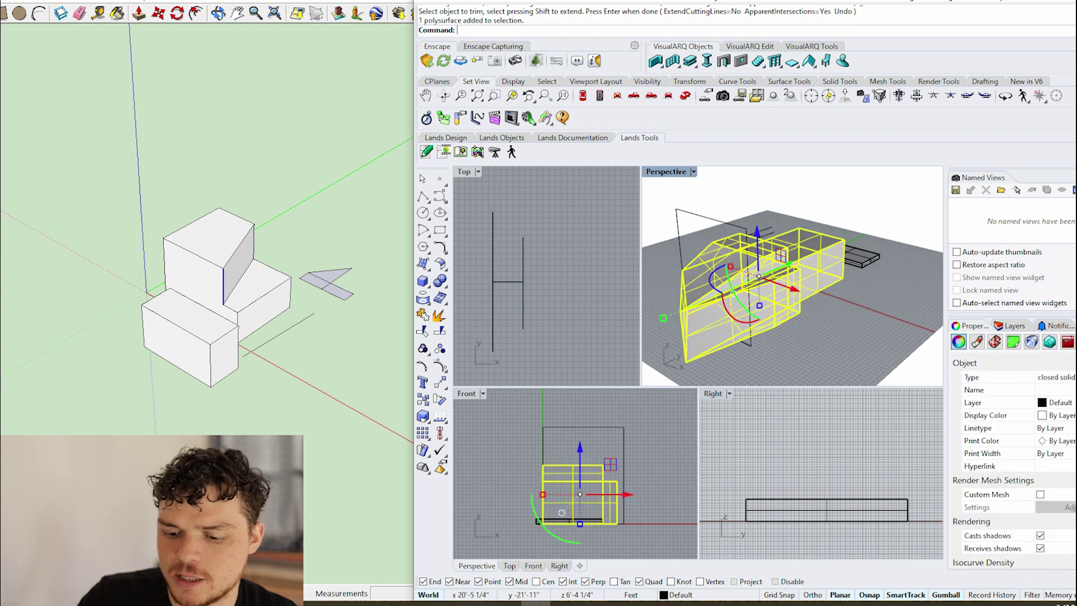
pyautogui.press('Escape')
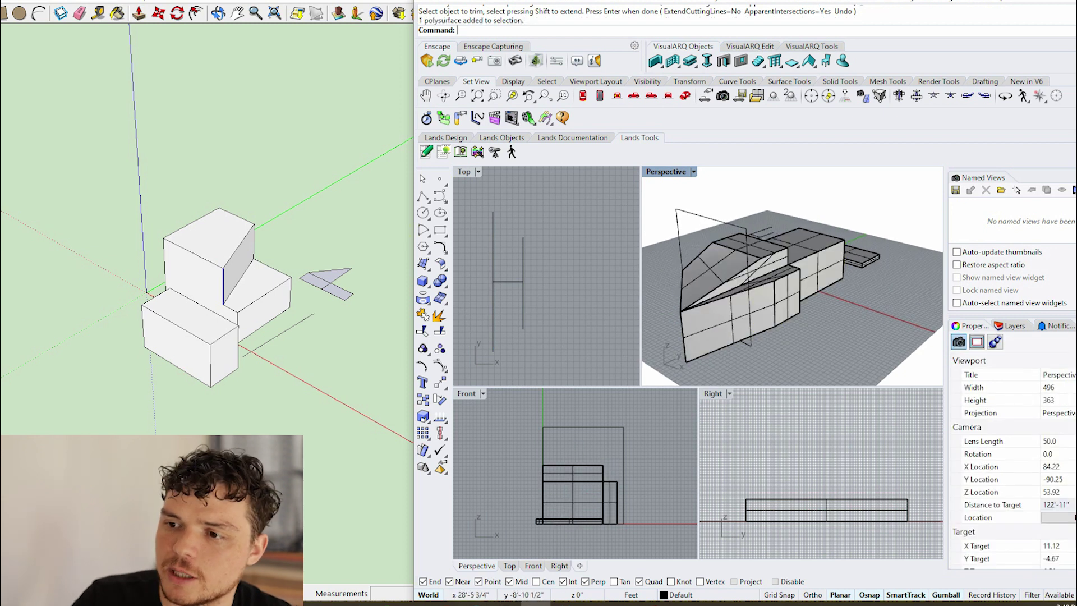
pyautogui.press('Delete')
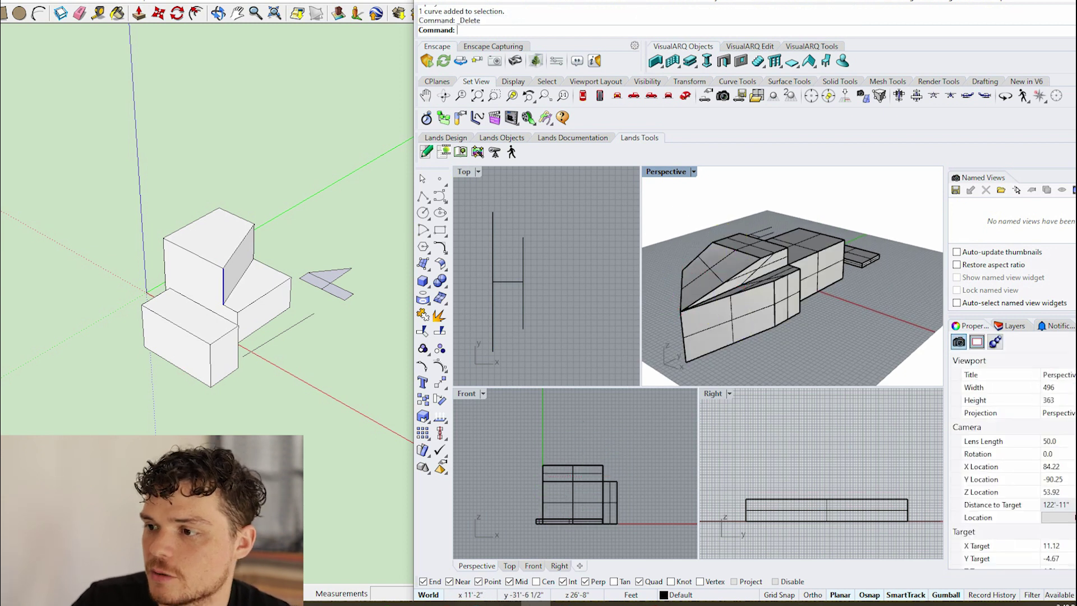
pyautogui.scroll(3, 792, 276)
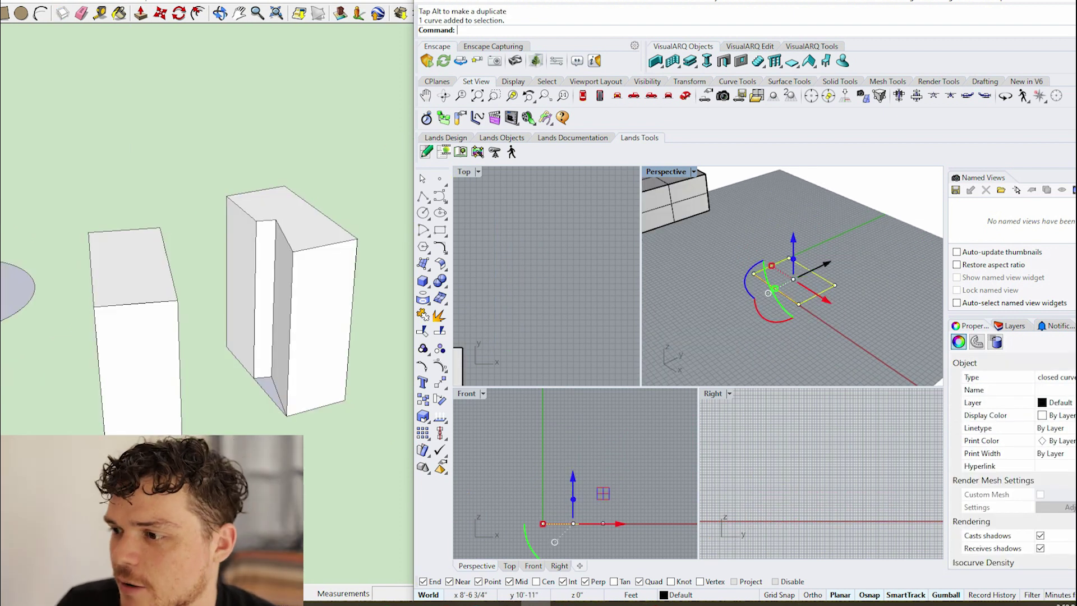
# Extrude the square curve into a box with the gumball and cap it into a closed solid.
pyautogui.moveTo(793, 257); pyautogui.dragTo(793, 221)
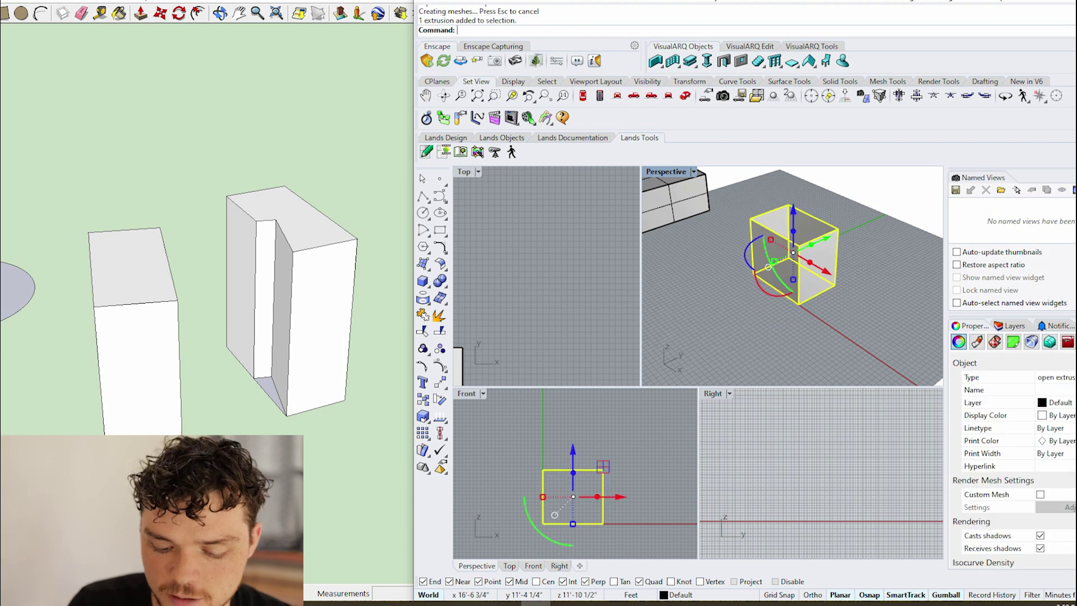
pyautogui.write('cap')
pyautogui.press('Return')
pyautogui.press('Escape')
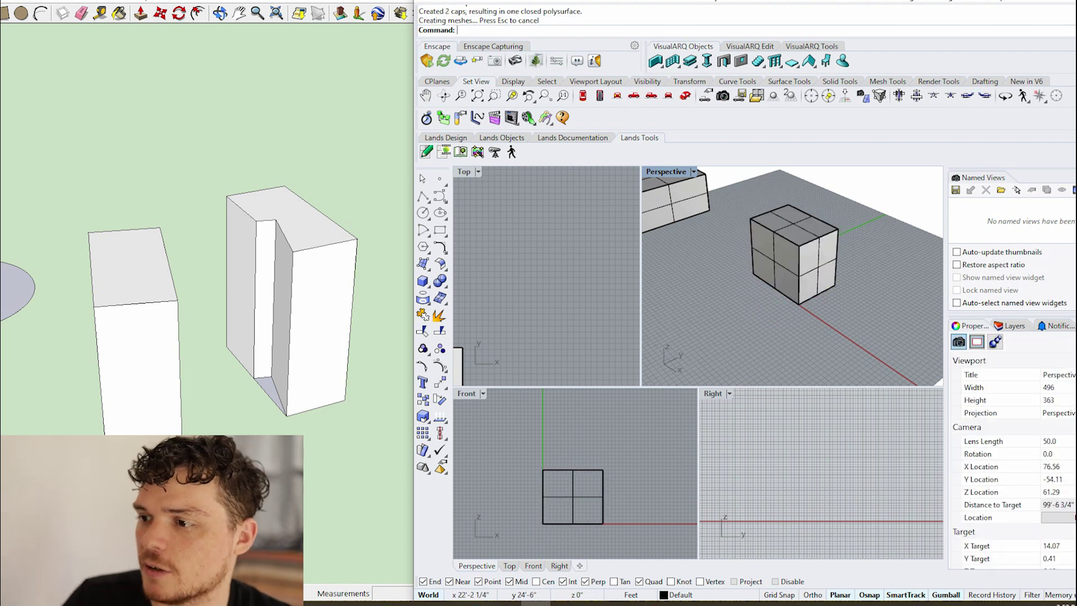
pyautogui.scroll(-2, 791, 278)
pyautogui.hotkey('ctrl', 'a')
# Copy-paste a duplicate box and shift it with the gumball so the two boxes overlap.
pyautogui.hotkey('ctrl', 'c')
pyautogui.hotkey('ctrl', 'v')
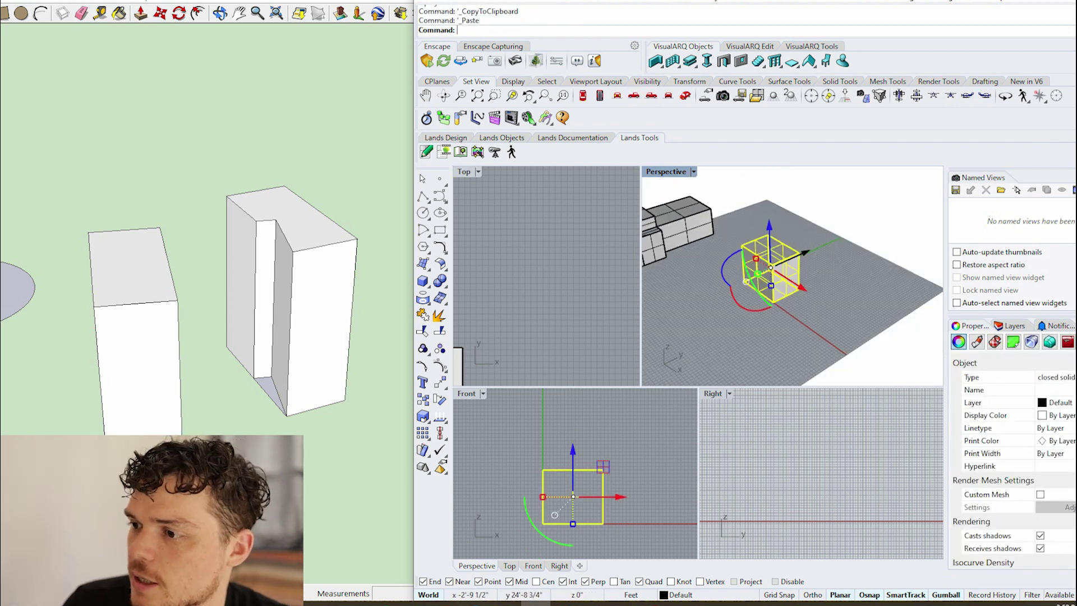
pyautogui.moveTo(804, 252); pyautogui.dragTo(833, 237)
pyautogui.moveTo(833, 238); pyautogui.dragTo(843, 253, button='right')
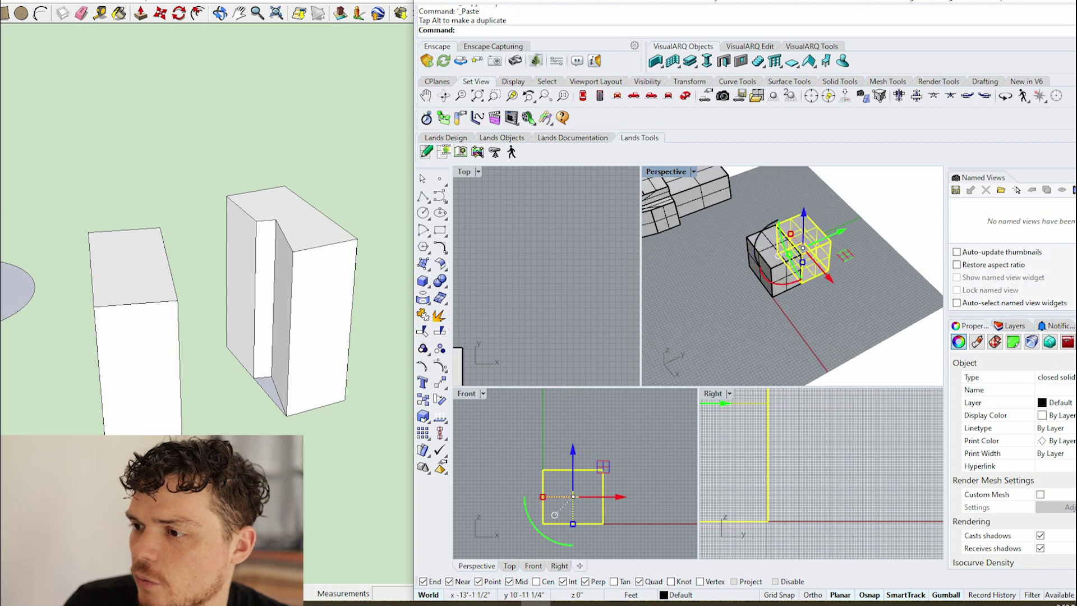
pyautogui.moveTo(843, 253); pyautogui.dragTo(820, 244)
pyautogui.scroll(2, 812, 240)
pyautogui.scroll(1, 812, 236)
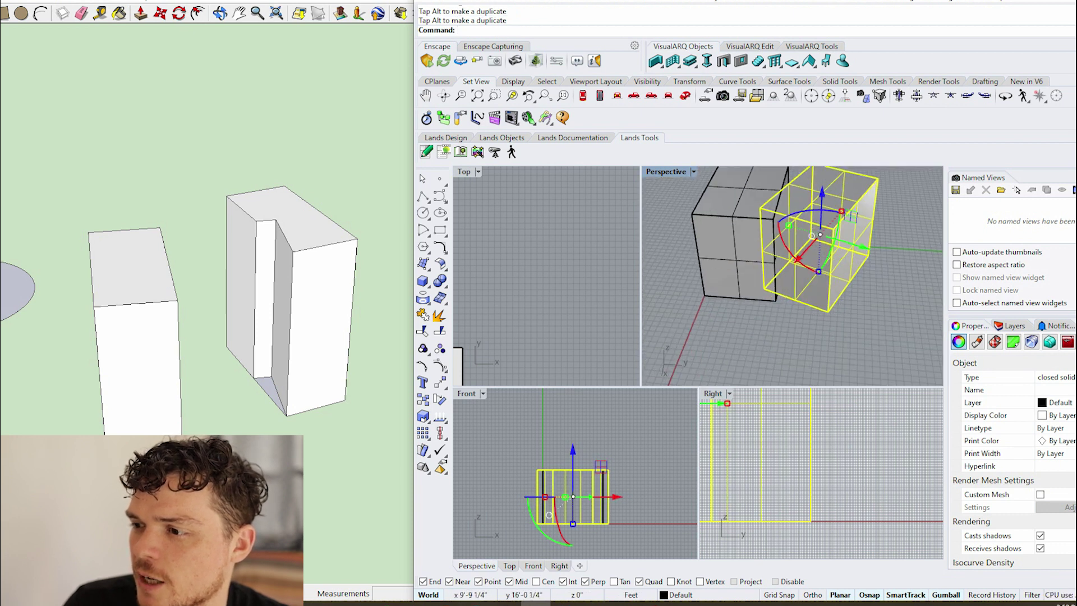
pyautogui.moveTo(852, 217); pyautogui.dragTo(832, 234)
pyautogui.press('Escape')
pyautogui.click(831, 233)
pyautogui.moveTo(783, 259); pyautogui.dragTo(791, 270, button='right')
pyautogui.press('Escape')
pyautogui.scroll(-3, 791, 270)
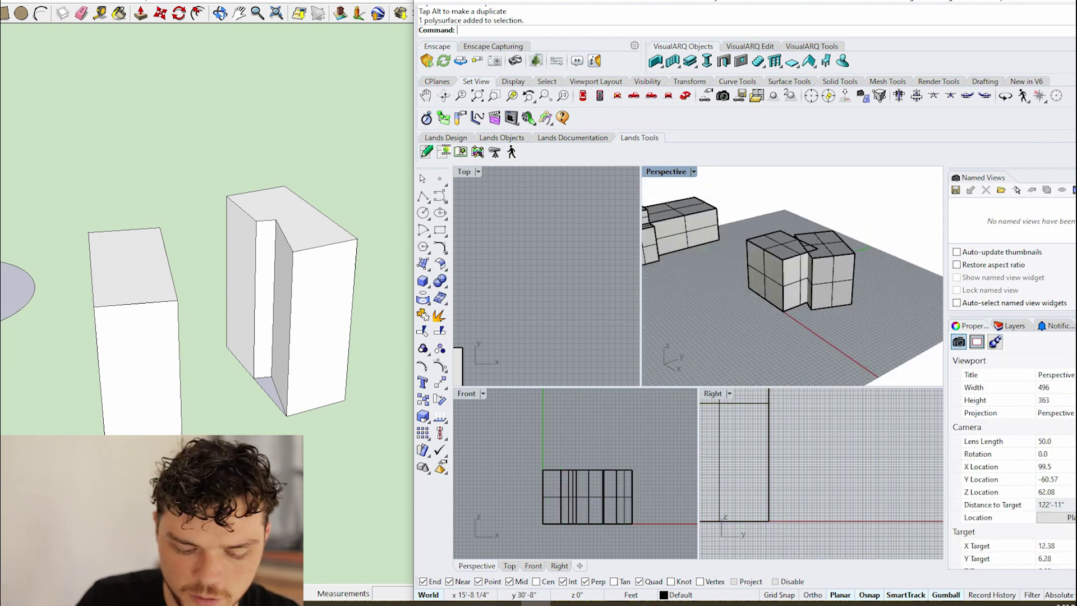
pyautogui.write('BooleanDifference')
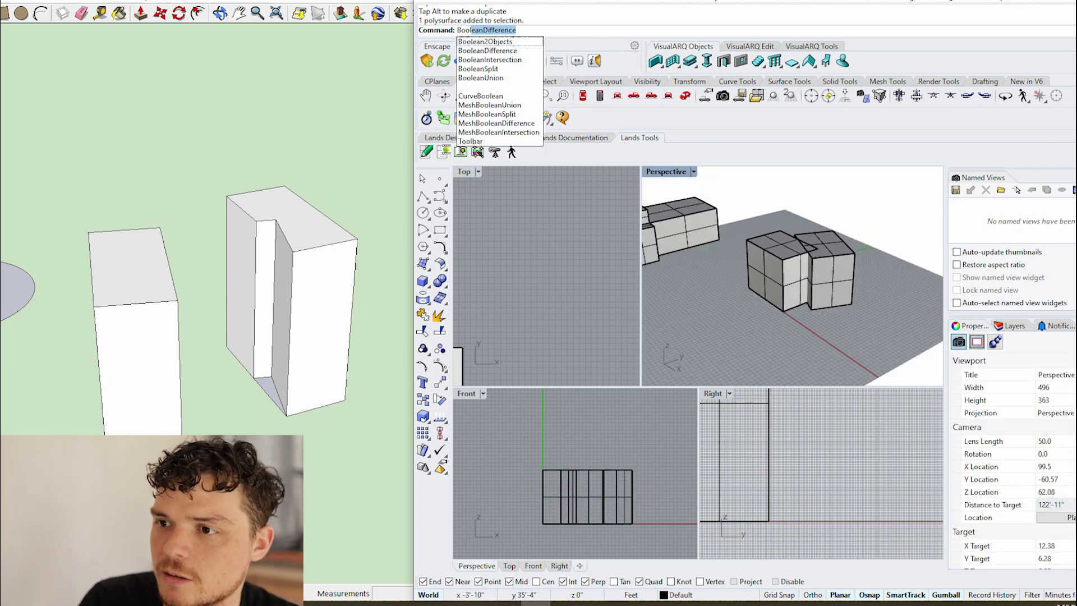
# Run BooleanDifference subtracting the right box from the left, leaving a notched box.
pyautogui.press('Return')
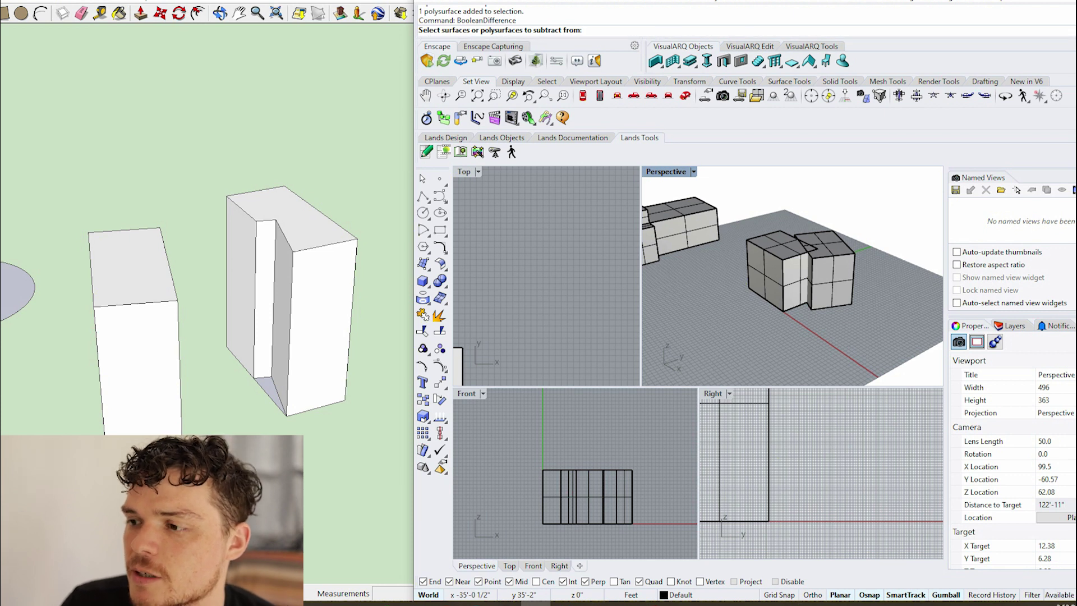
pyautogui.scroll(3, 845, 261)
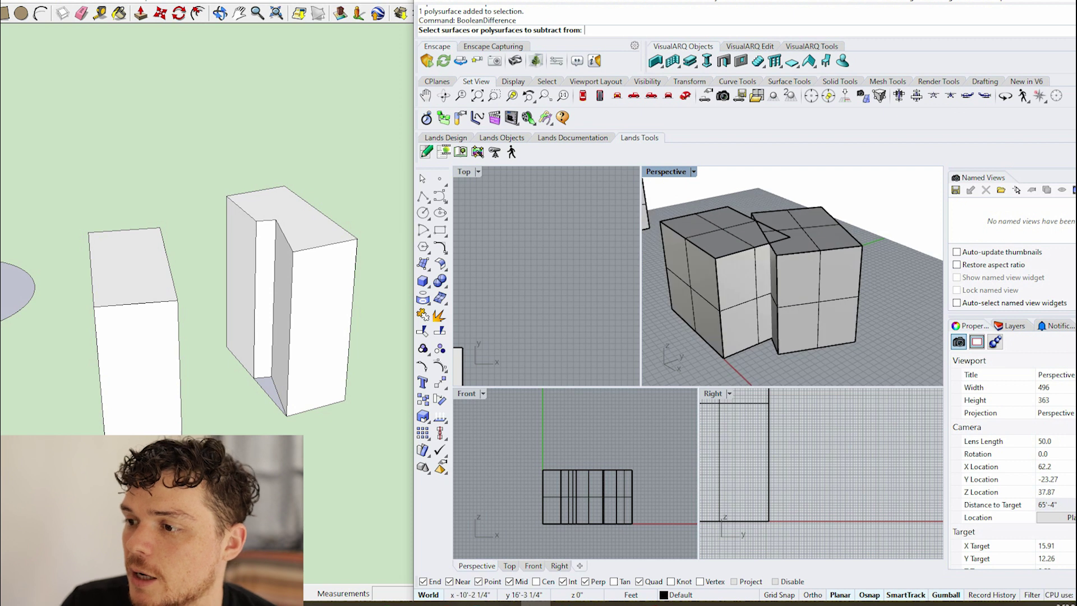
pyautogui.click(690, 277)
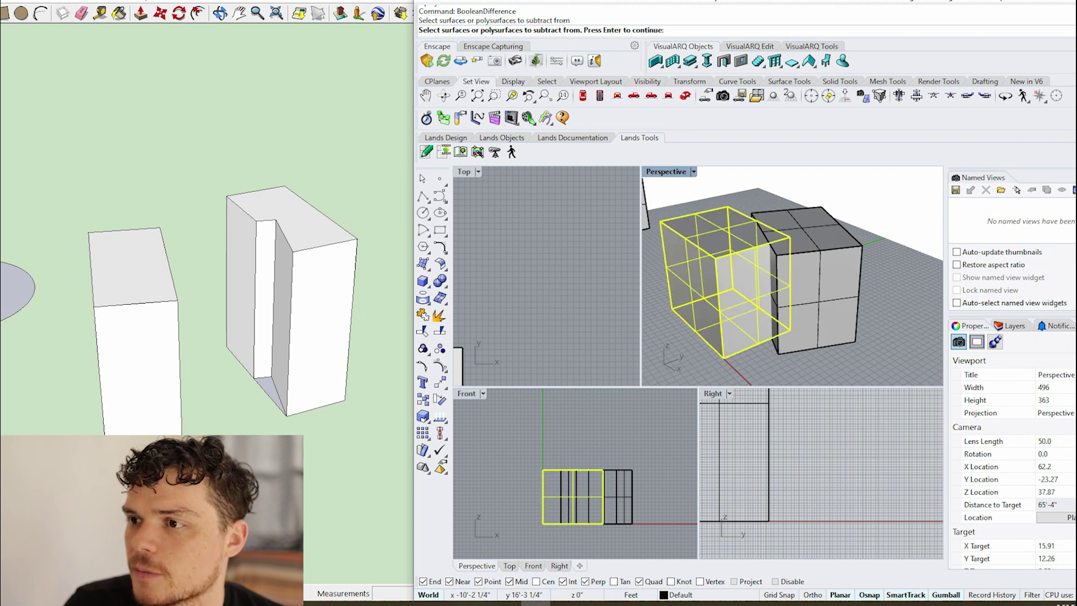
pyautogui.press('Return')
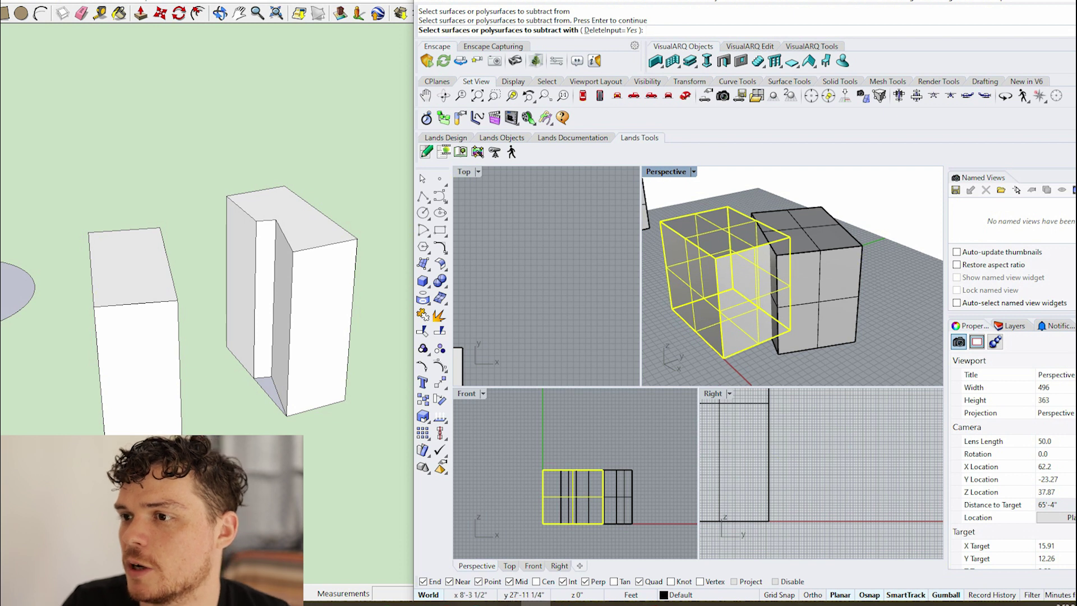
pyautogui.click(821, 286)
pyautogui.press('Return')
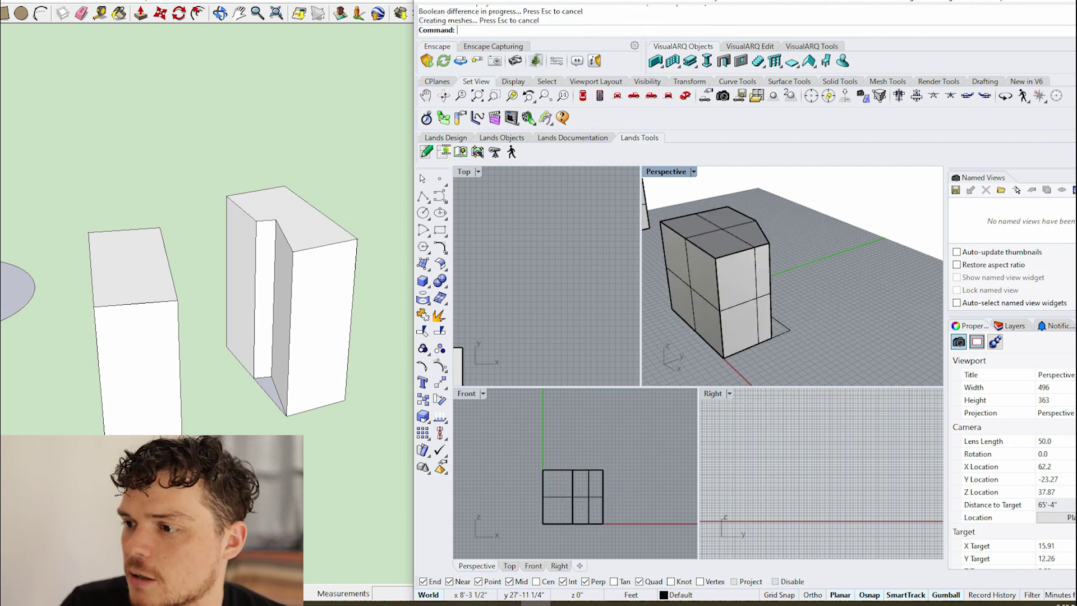
pyautogui.moveTo(758, 278); pyautogui.dragTo(825, 270, button='right')
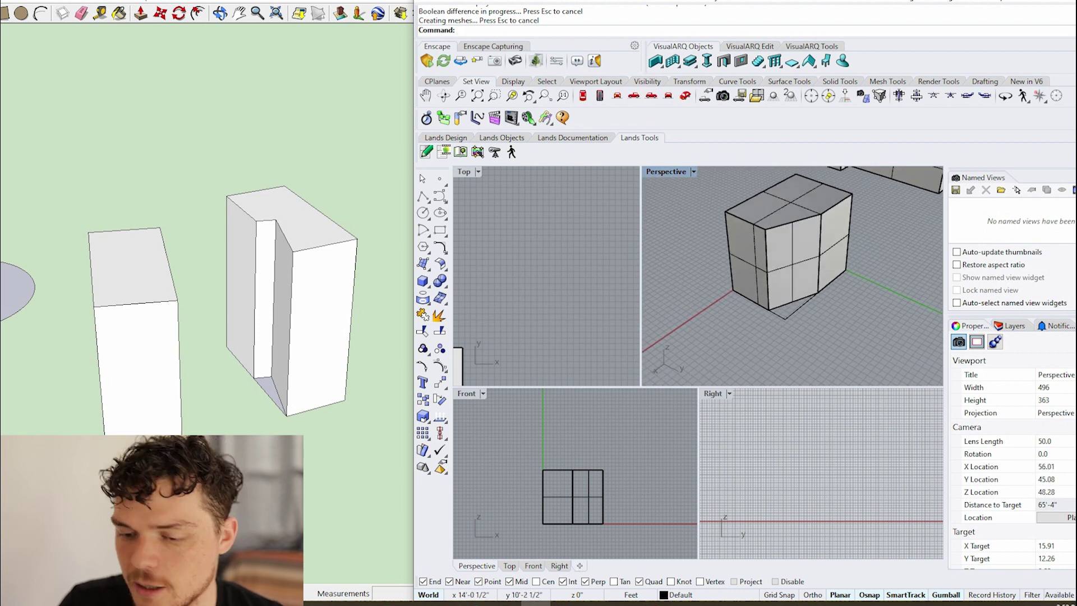
pyautogui.scroll(-3, 791, 279)
# Undo, then rerun BooleanDifference on the left box with DeleteInput=No so the cube remains.
pyautogui.hotkey('ctrl', 'z')
pyautogui.press('Escape')
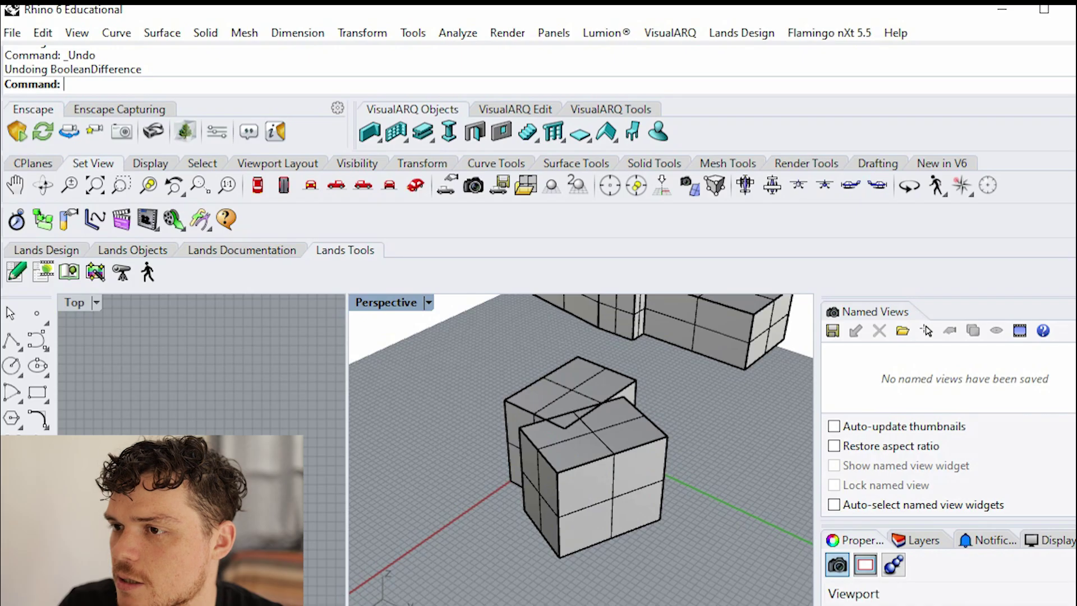
pyautogui.scroll(-2, 582, 454)
pyautogui.press('Return')
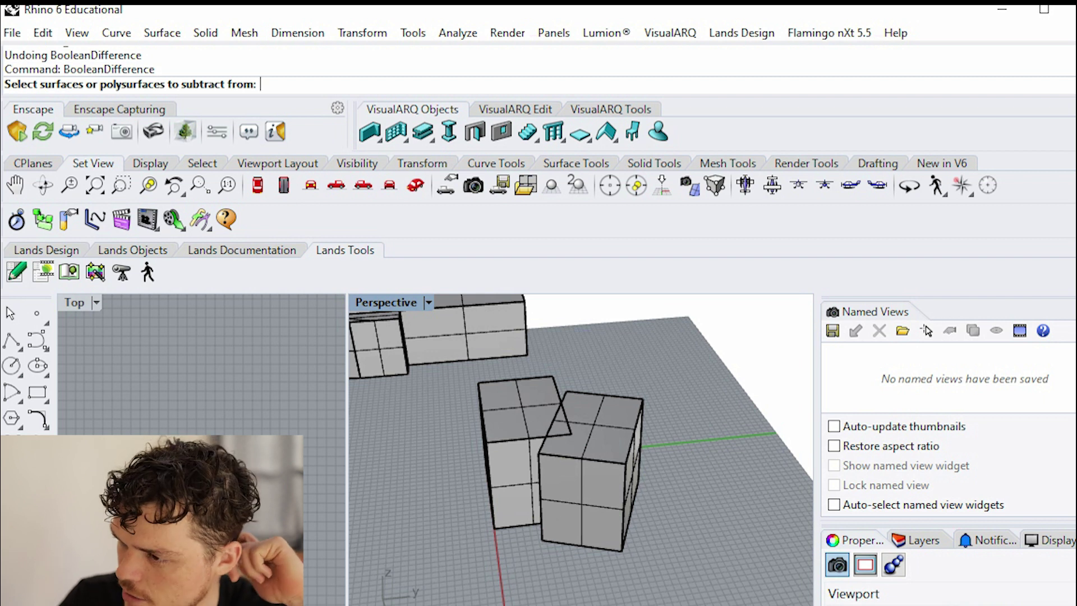
pyautogui.click(509, 454)
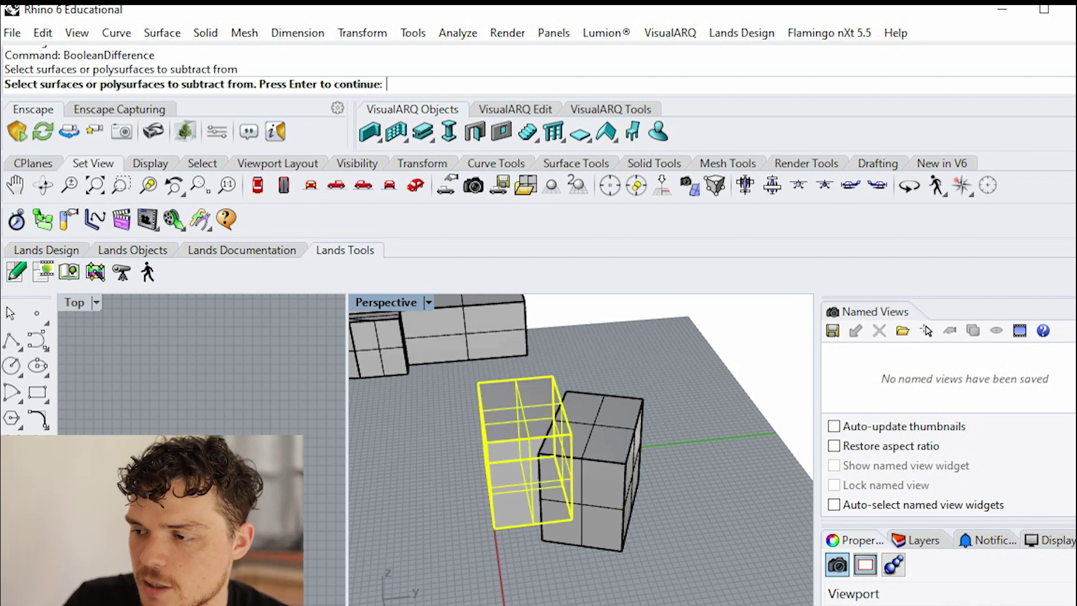
pyautogui.press('Return')
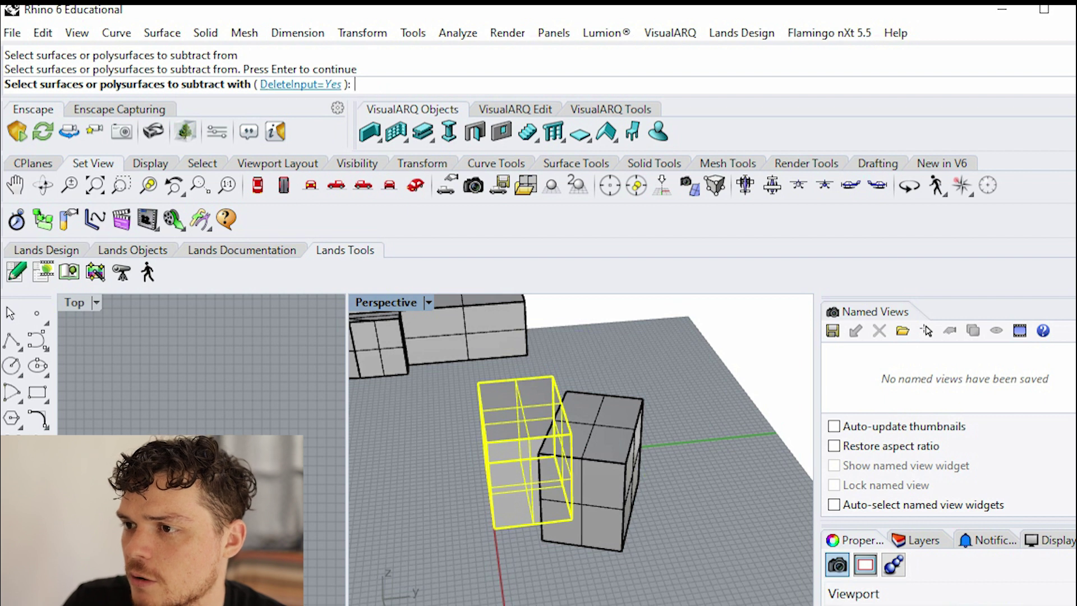
pyautogui.click(300, 84)
pyautogui.click(592, 472)
pyautogui.press('Return')
# Move the cutting cube off to the right, leaving the carved box separate.
pyautogui.click(589, 455)
pyautogui.moveTo(590, 458); pyautogui.dragTo(665, 462)
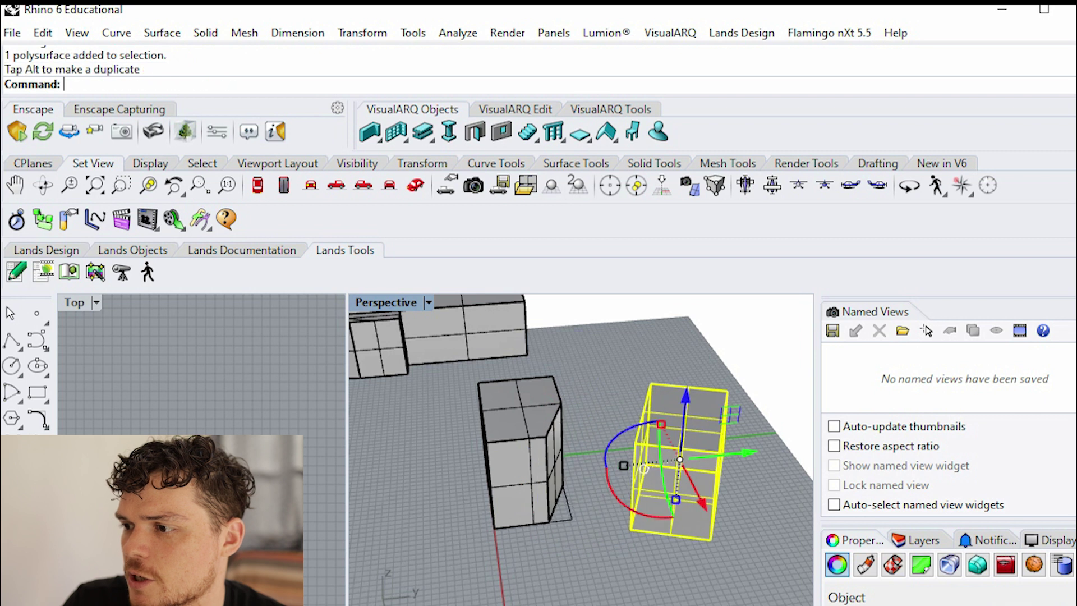
pyautogui.moveTo(665, 461)
pyautogui.mouseDown(button='right')
pyautogui.moveTo(715, 472)
pyautogui.moveTo(674, 421)
pyautogui.mouseUp(button='right')
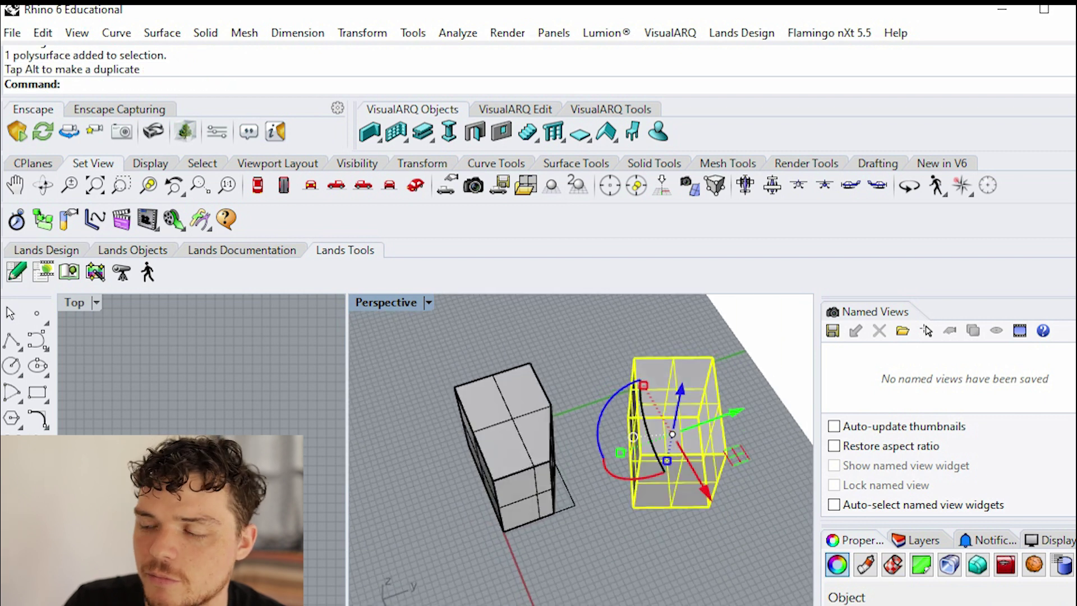
pyautogui.press('Escape')
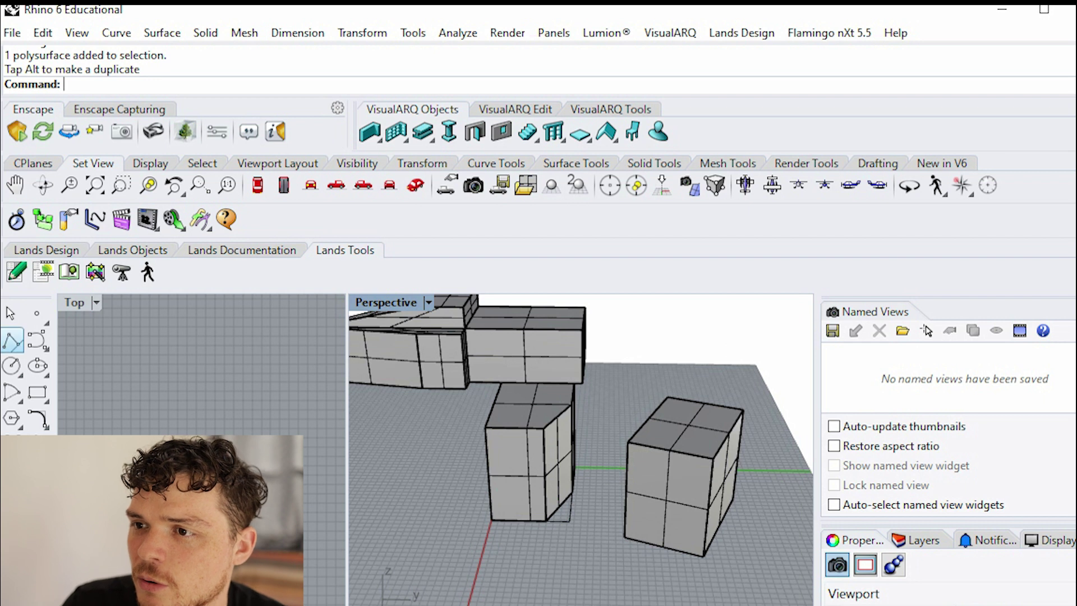
# Draw a diagonal line across the left box's top from one corner to the opposite corner.
pyautogui.click(12, 338)
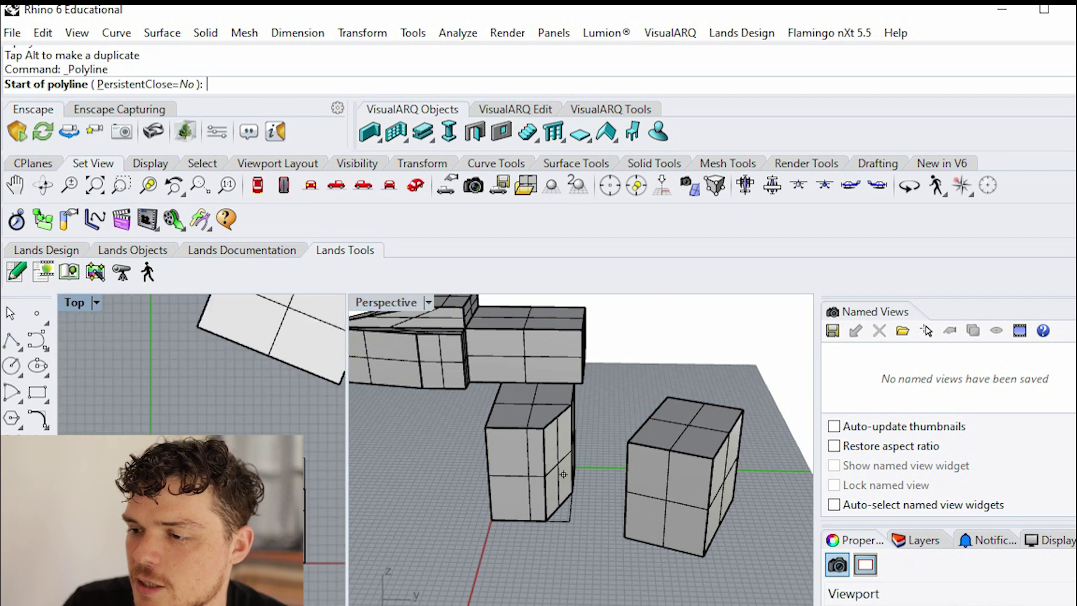
pyautogui.click(152, 459)
pyautogui.click(304, 563)
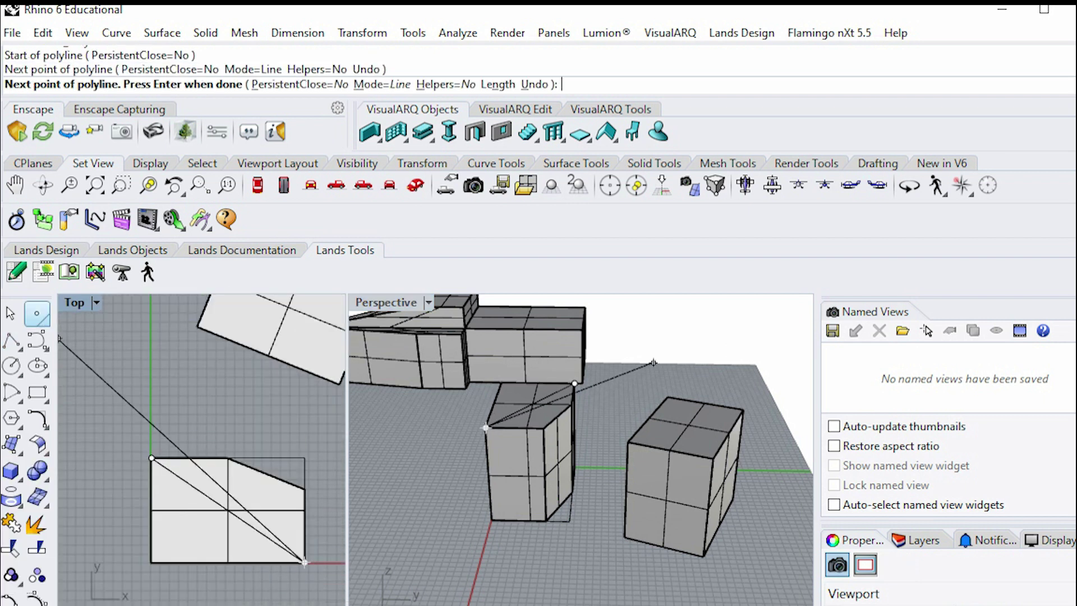
pyautogui.click(11, 312)
pyautogui.click(12, 339)
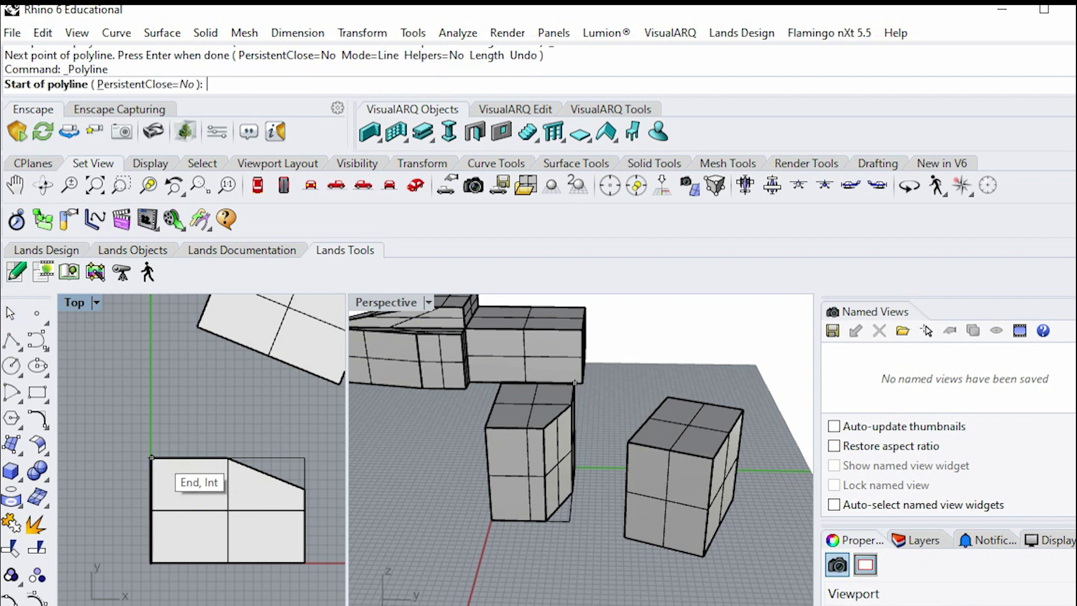
pyautogui.click(152, 458)
pyautogui.click(305, 562)
pyautogui.press('Return')
# Attempt Trim and Boolean subtraction of the box with the diagonal line, cancelling each try.
pyautogui.click(286, 549)
pyautogui.click(312, 579)
pyautogui.click(11, 599)
pyautogui.moveTo(333, 526); pyautogui.dragTo(258, 482)
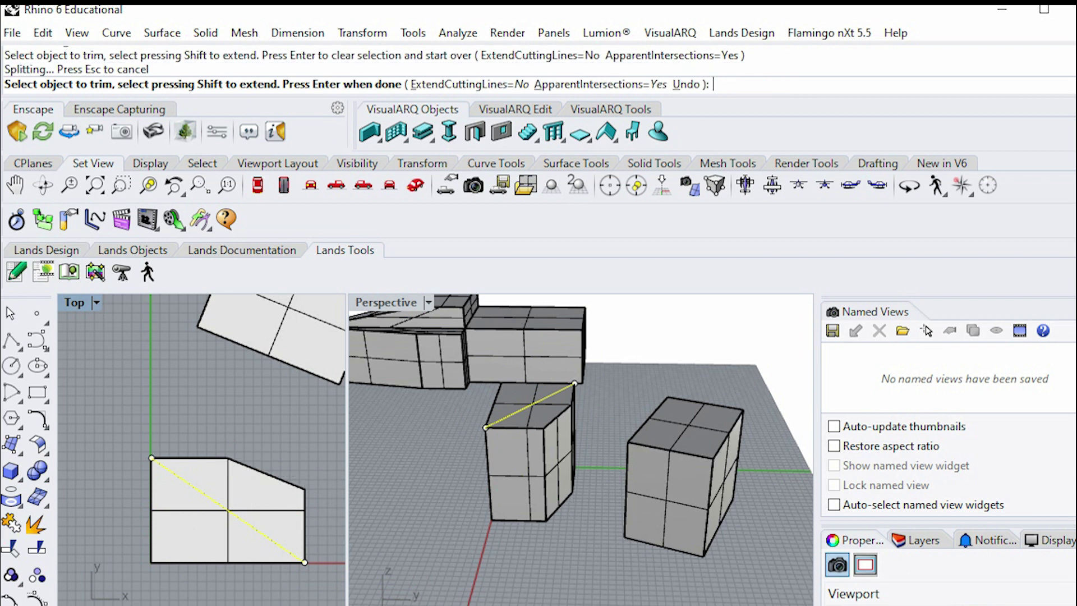
pyautogui.scroll(-5, 130, 482)
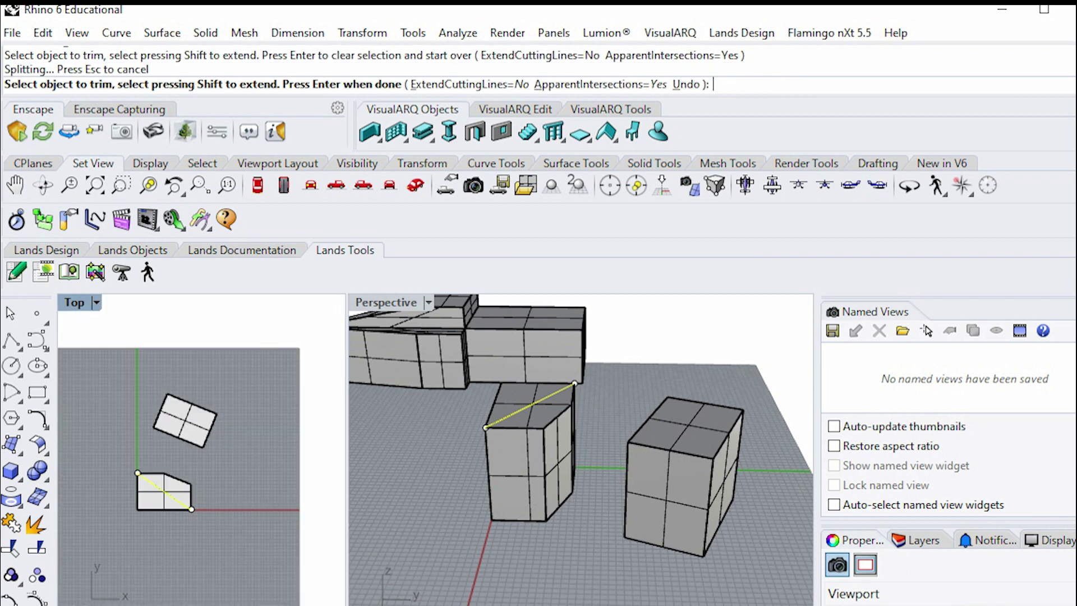
pyautogui.press('Escape')
pyautogui.scroll(4, 176, 491)
pyautogui.click(201, 520)
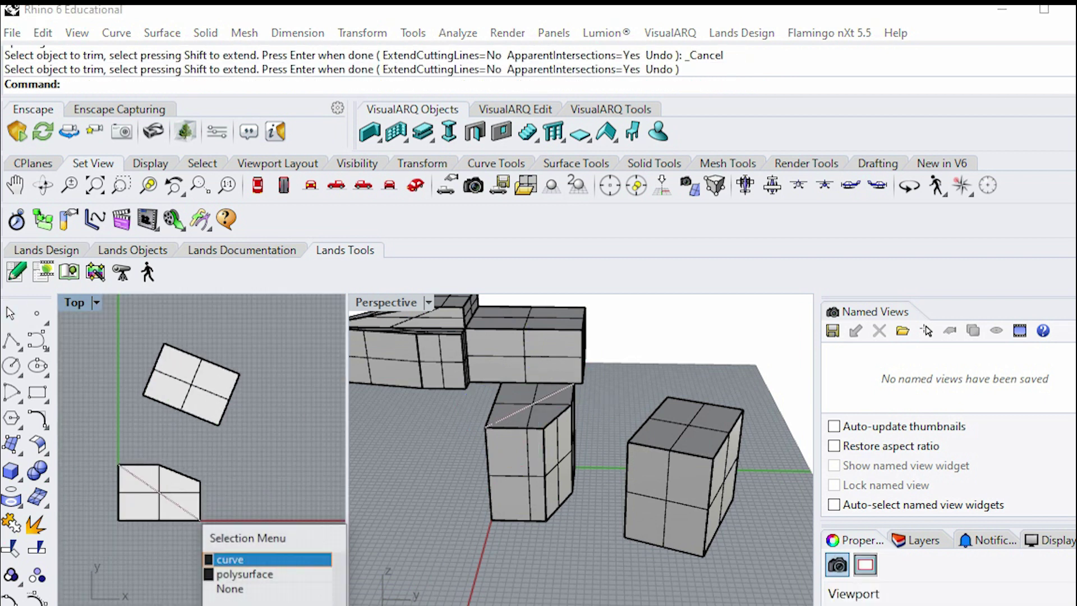
pyautogui.click(229, 559)
pyautogui.scroll(3, 179, 498)
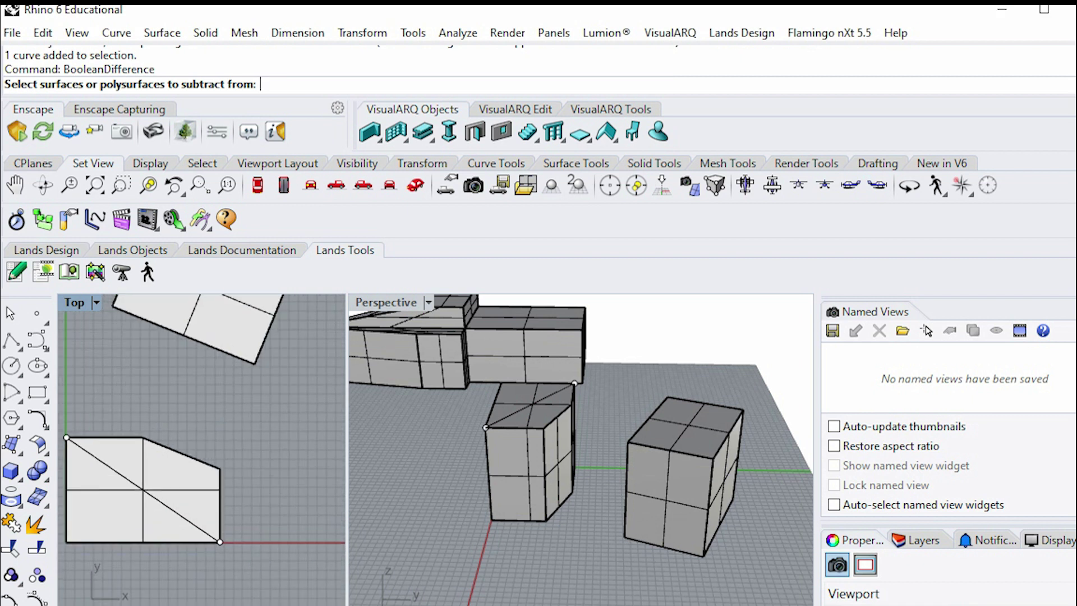
pyautogui.click(522, 472)
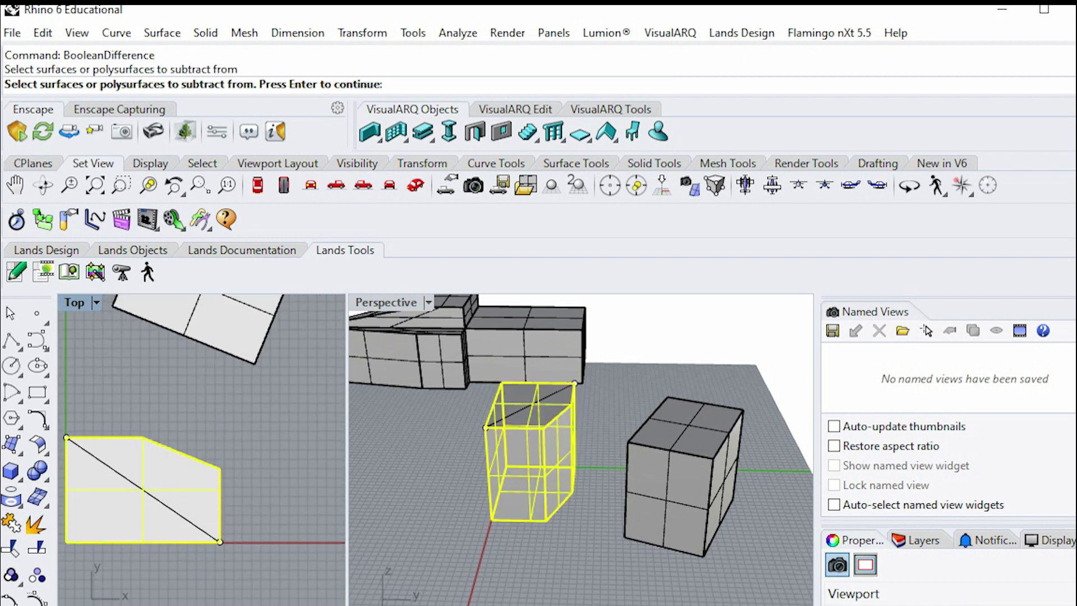
pyautogui.press('Escape')
pyautogui.click(152, 495)
pyautogui.click(193, 528)
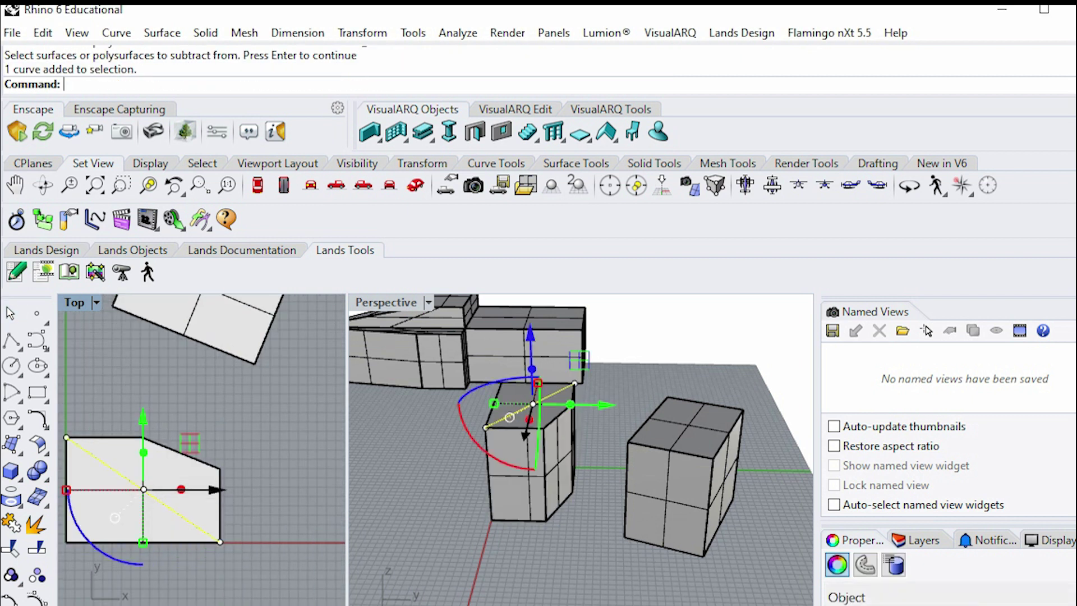
pyautogui.click(36, 524)
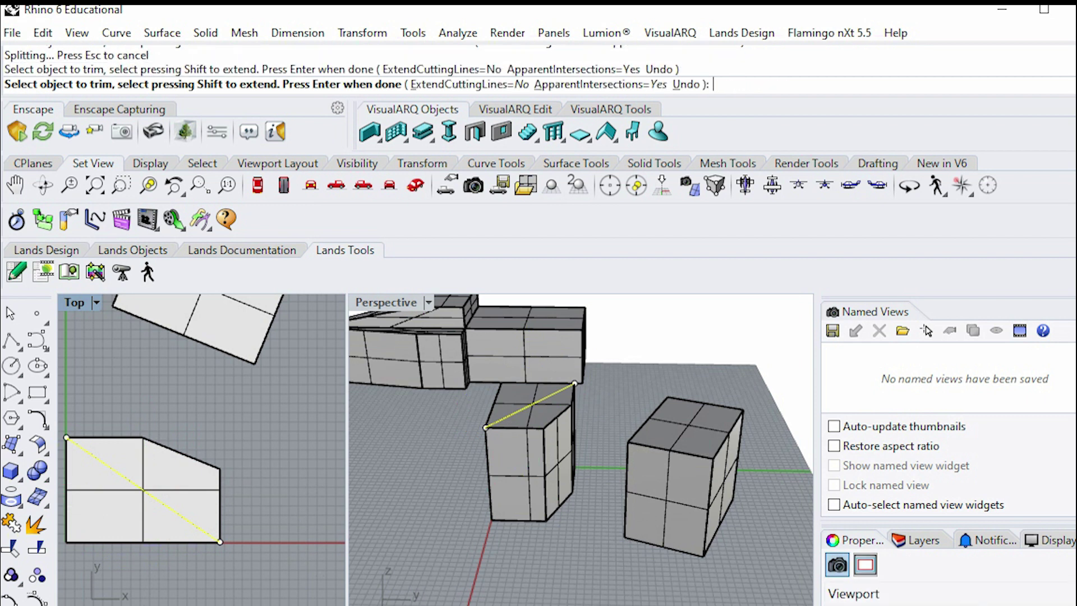
pyautogui.press('Escape')
# Split the box along the diagonal line and Cap the remaining half into a closed triangular wedge.
pyautogui.click(214, 539)
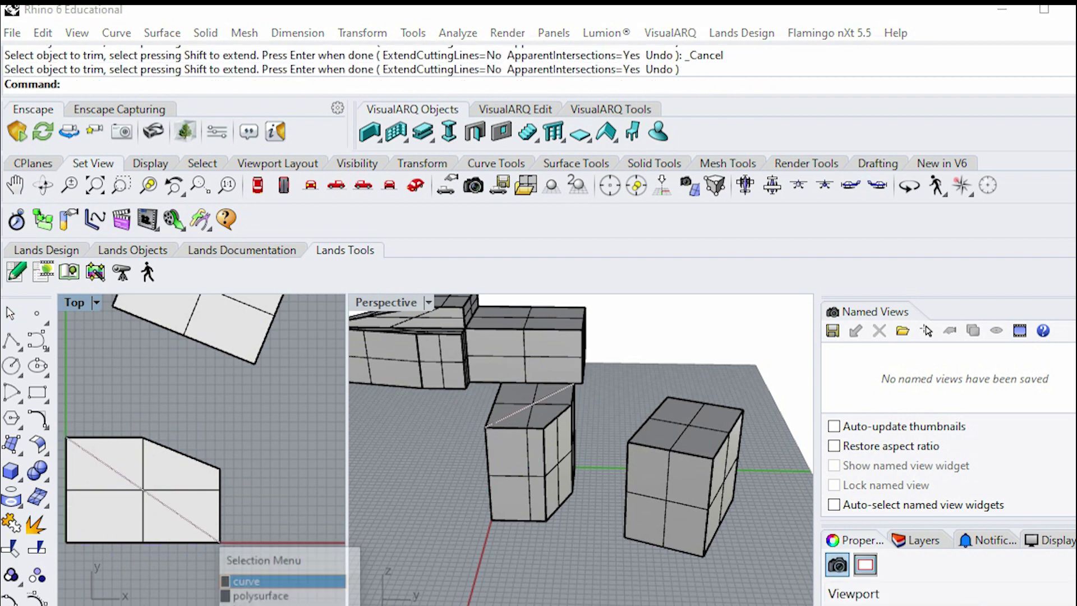
pyautogui.click(241, 572)
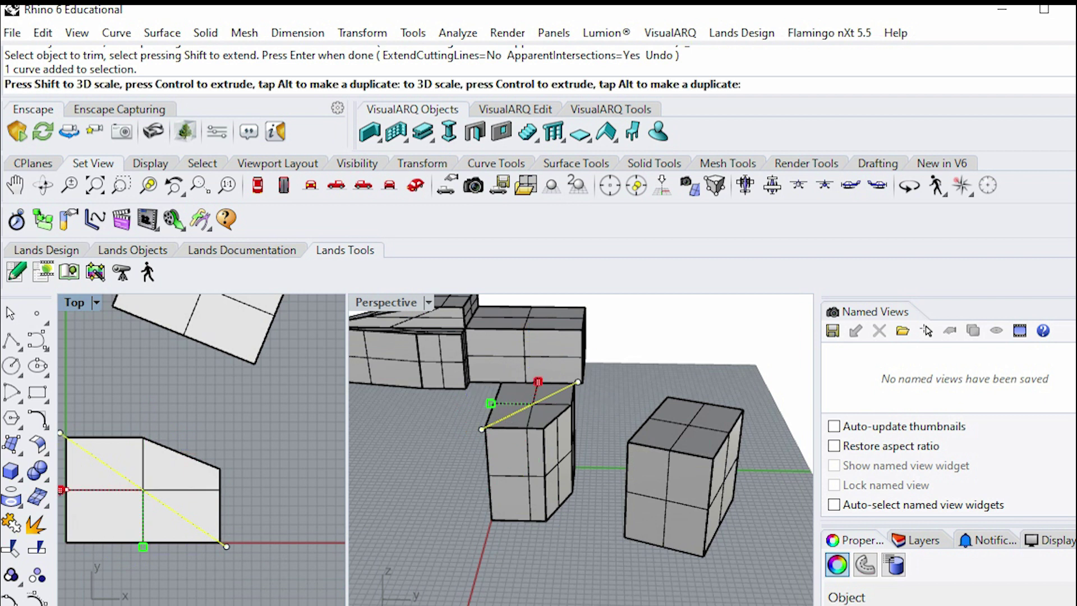
pyautogui.click(225, 545)
pyautogui.click(253, 579)
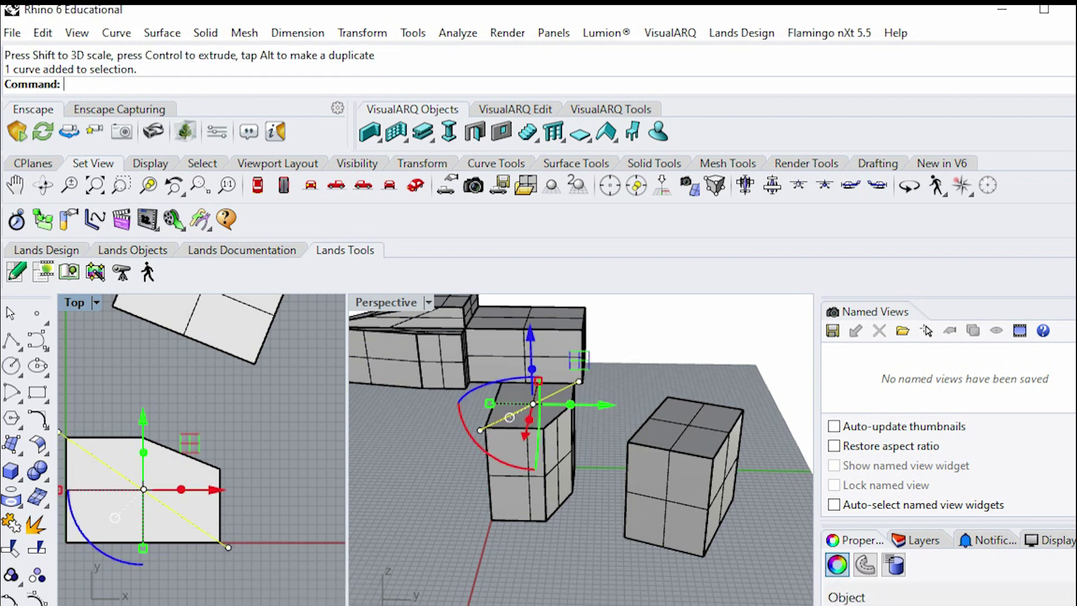
pyautogui.press('Return')
pyautogui.click(229, 543)
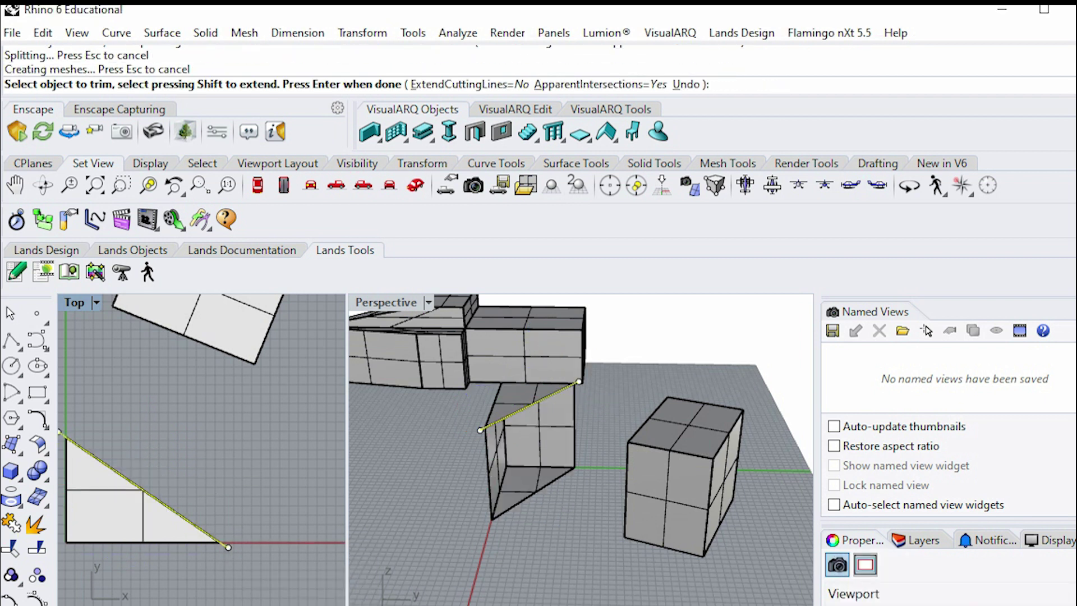
pyautogui.moveTo(581, 446); pyautogui.dragTo(607, 455, button='right')
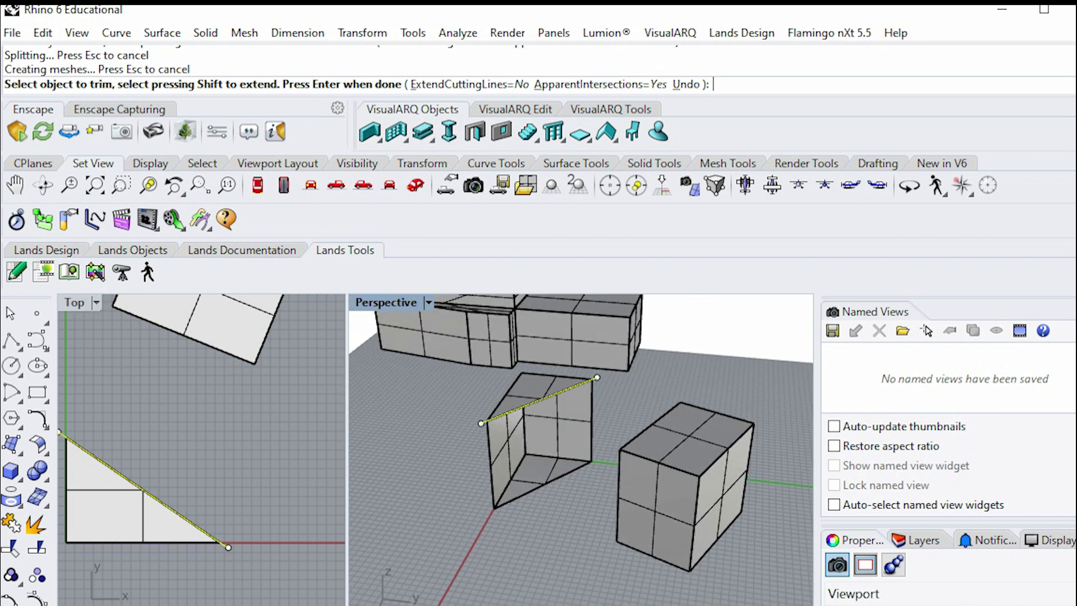
pyautogui.press('Escape')
pyautogui.press('Escape')
pyautogui.click(526, 450)
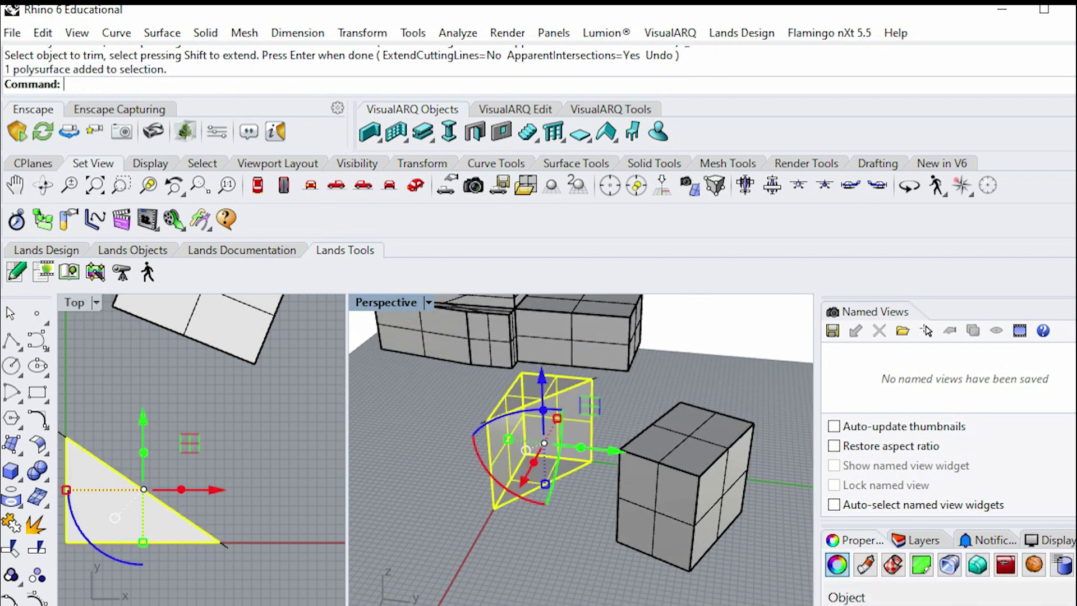
pyautogui.write('Cap')
pyautogui.press('Return')
pyautogui.press('Escape')
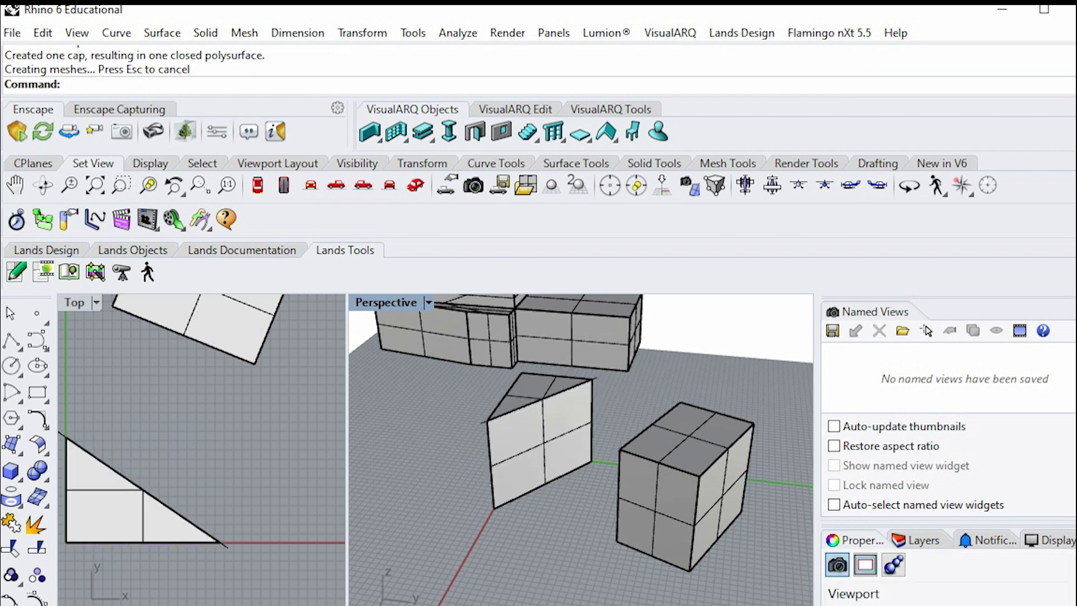
pyautogui.scroll(-2, 539, 446)
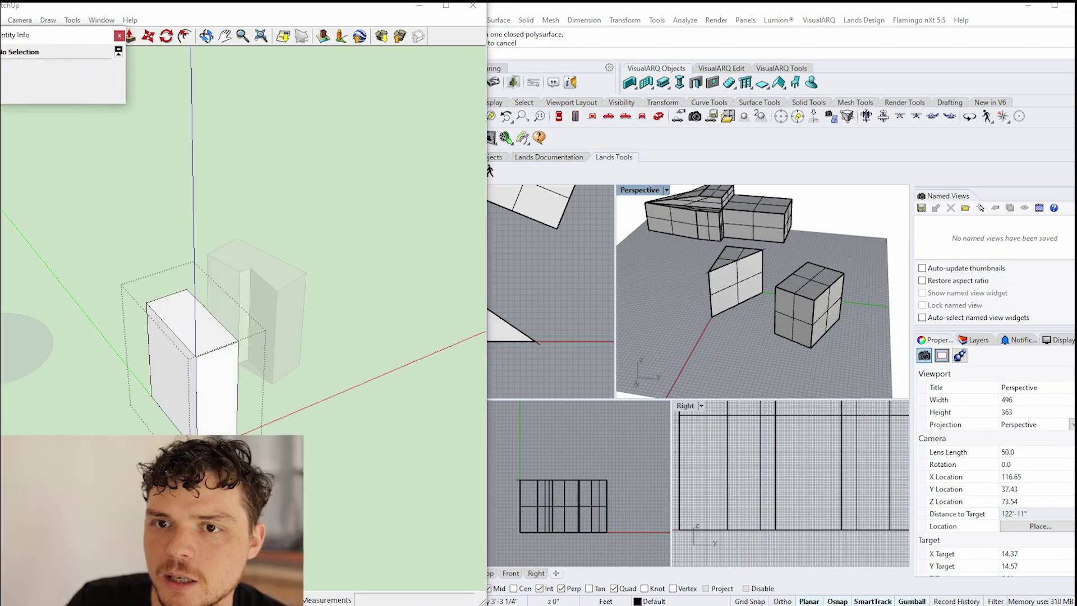
# Push/Pull the front half of the white box's top face downward into a step, exit the group and switch to Rhino.
pyautogui.click(169, 329)
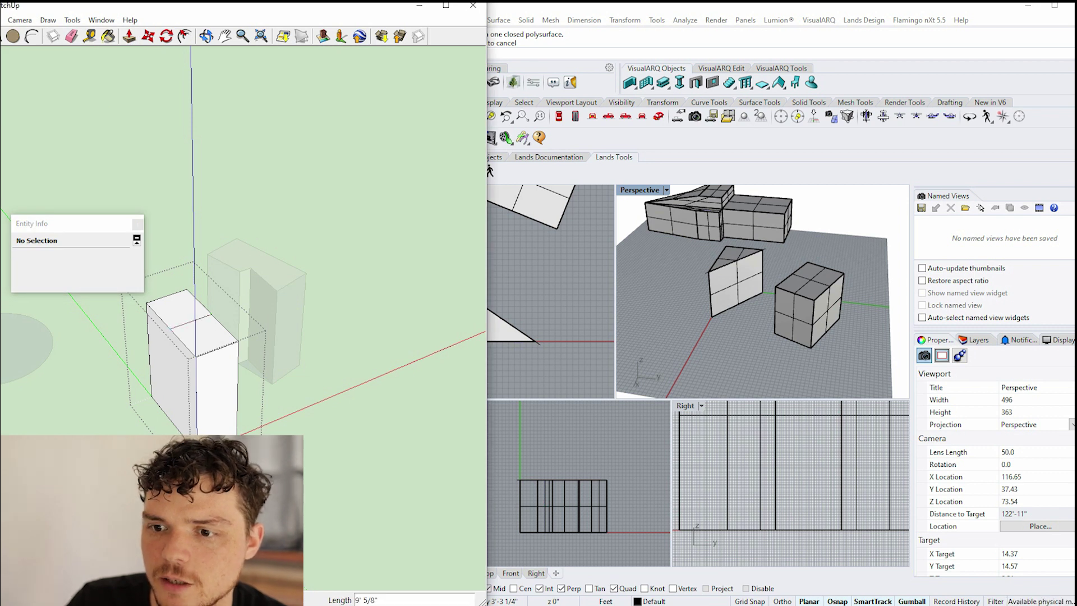
pyautogui.press('space')
pyautogui.click(207, 337)
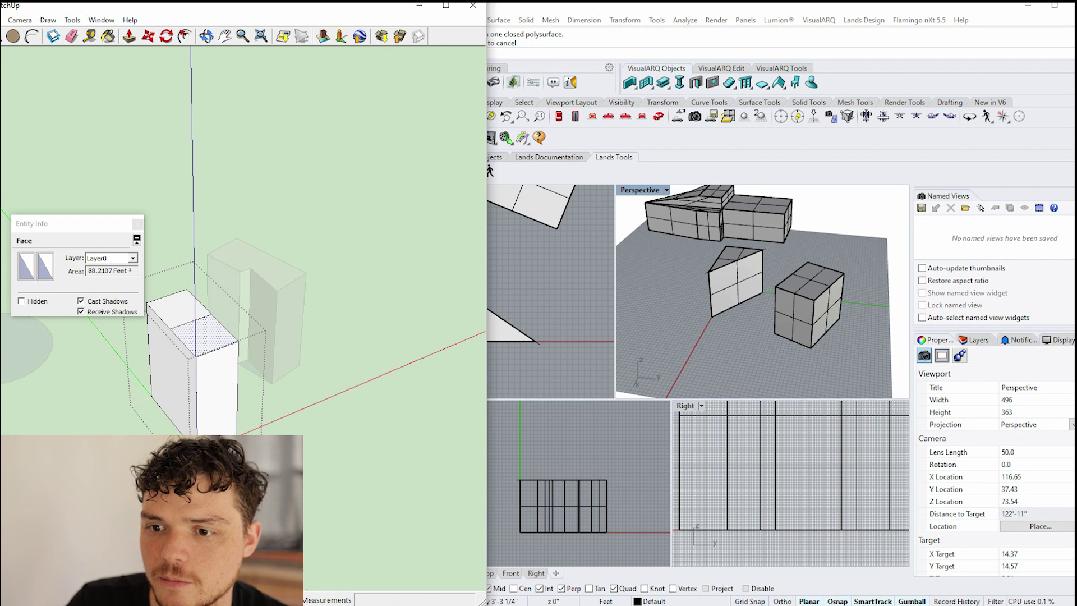
pyautogui.press('p')
pyautogui.click(206, 336)
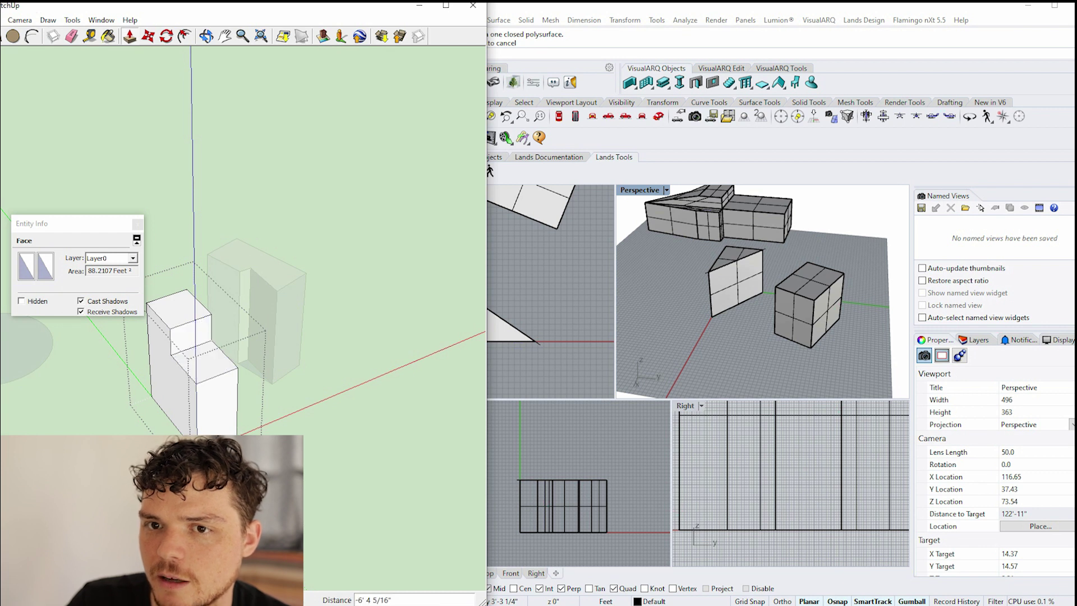
pyautogui.click(207, 357)
pyautogui.press('Escape')
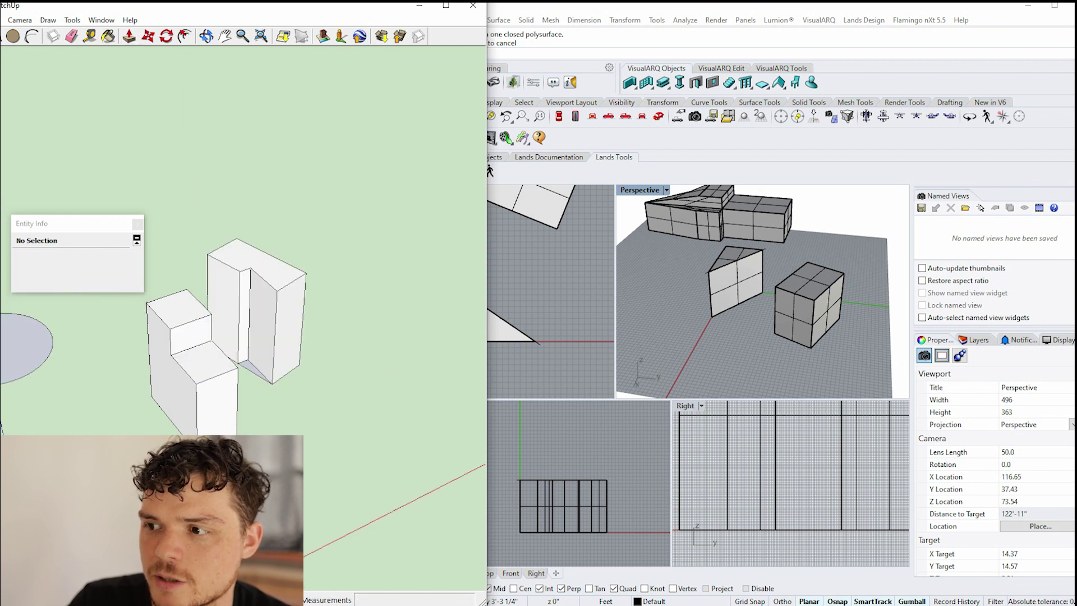
pyautogui.hotkey('alt', 'Tab')
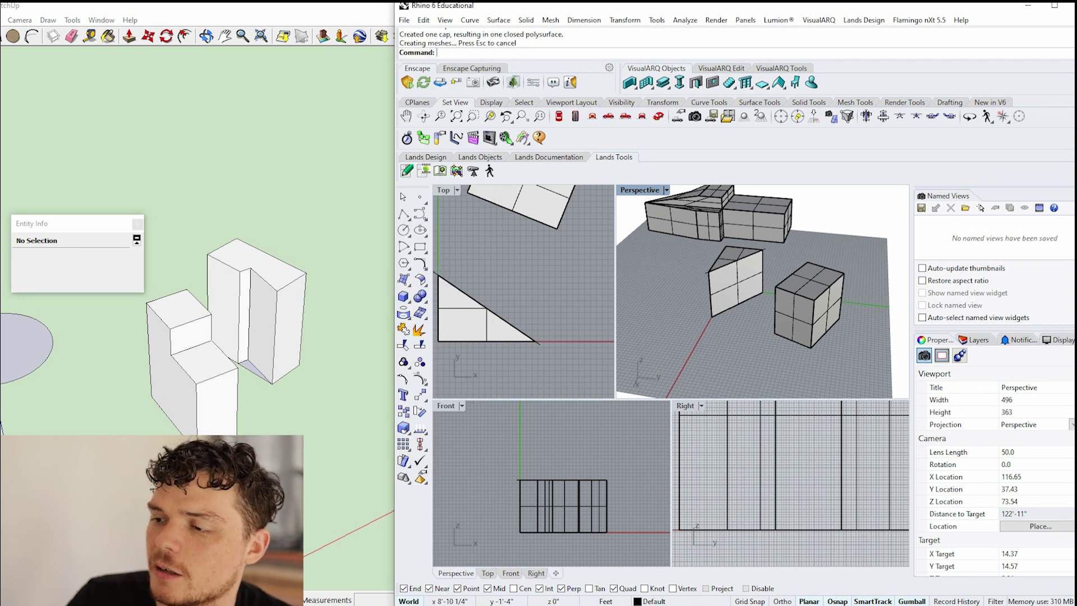
pyautogui.scroll(3, 867, 291)
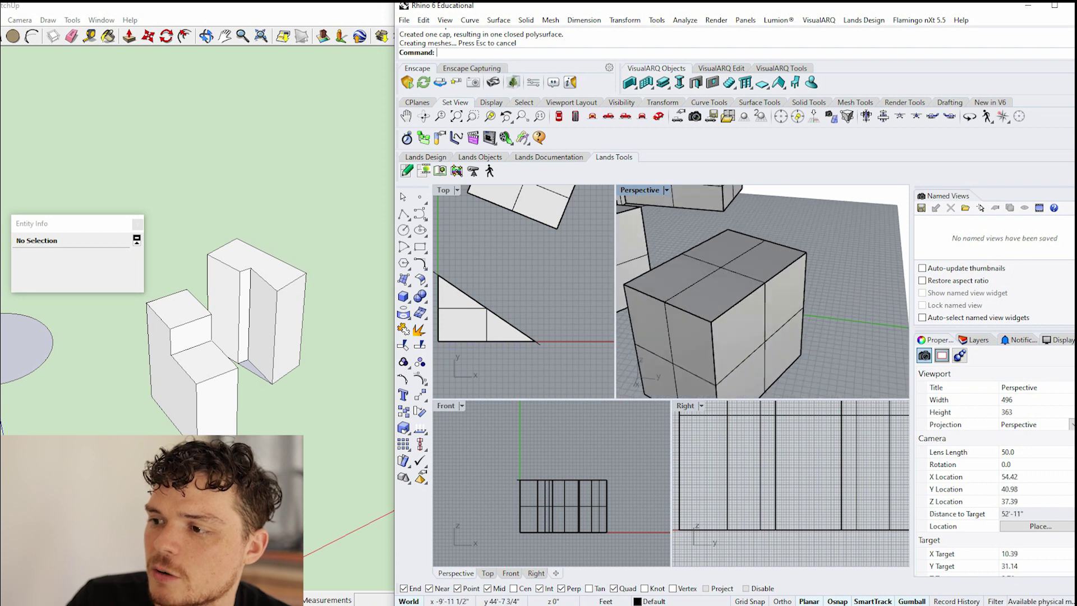
# SplitFace the cube's side face with a vertical axis from bottom-edge midpoint to top-edge midpoint.
pyautogui.click(774, 320)
pyautogui.press('Escape')
pyautogui.click(775, 320)
pyautogui.write('Split')
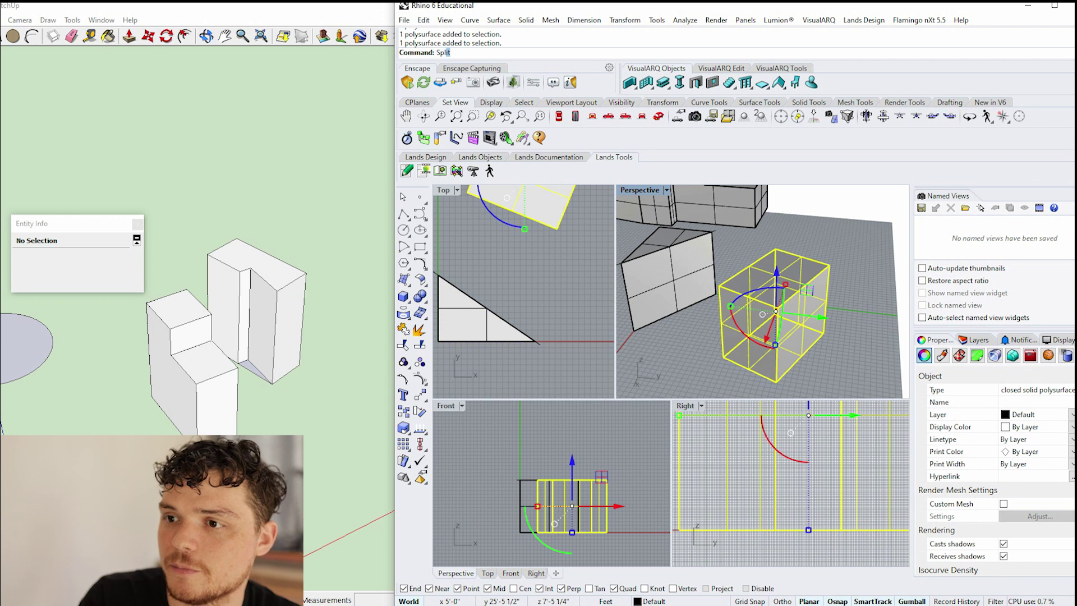
pyautogui.write('Face')
pyautogui.press('Return')
pyautogui.scroll(3, 760, 291)
pyautogui.press('Return')
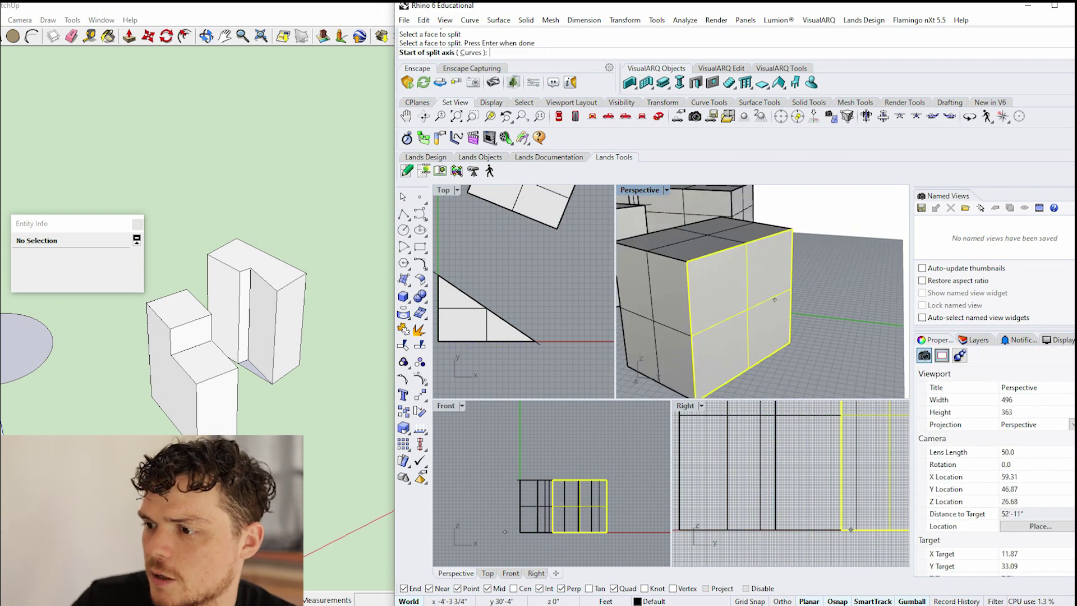
pyautogui.click(749, 367)
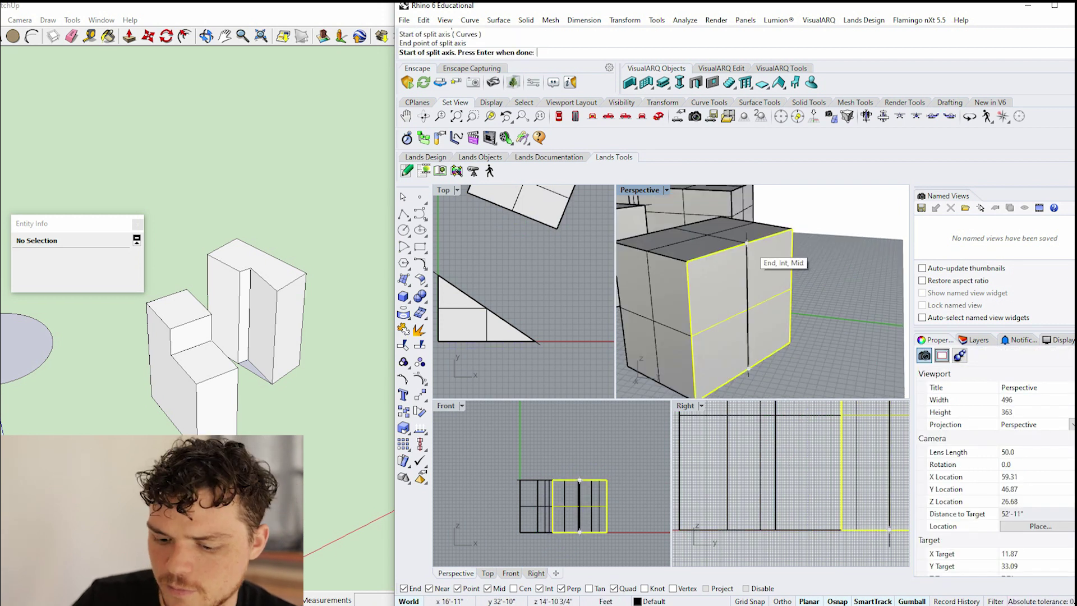
pyautogui.click(748, 249)
pyautogui.click(737, 271)
pyautogui.press('Escape')
pyautogui.scroll(-3, 771, 303)
# Pull the narrow sub-face outward with the gumball to lengthen the box, undo it, and select a side face.
pyautogui.keyDown('ctrl'); pyautogui.keyDown('shift'); pyautogui.click(771, 303); pyautogui.keyUp('shift'); pyautogui.keyUp('ctrl')
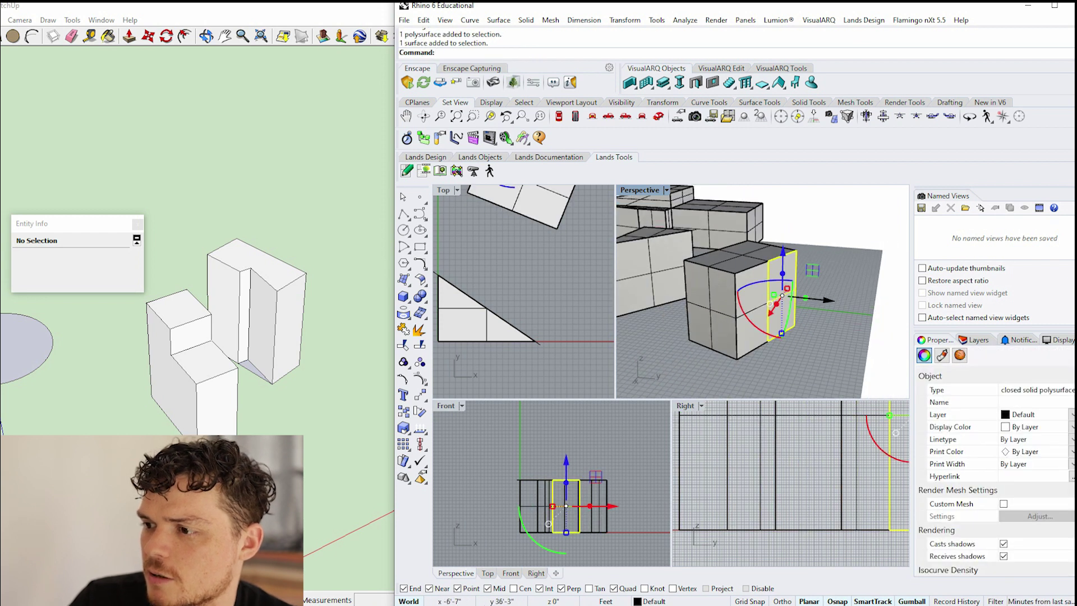
pyautogui.moveTo(791, 299)
pyautogui.mouseDown(button='right')
pyautogui.moveTo(775, 304)
pyautogui.moveTo(783, 321)
pyautogui.mouseUp(button='right')
pyautogui.moveTo(775, 341); pyautogui.dragTo(802, 385)
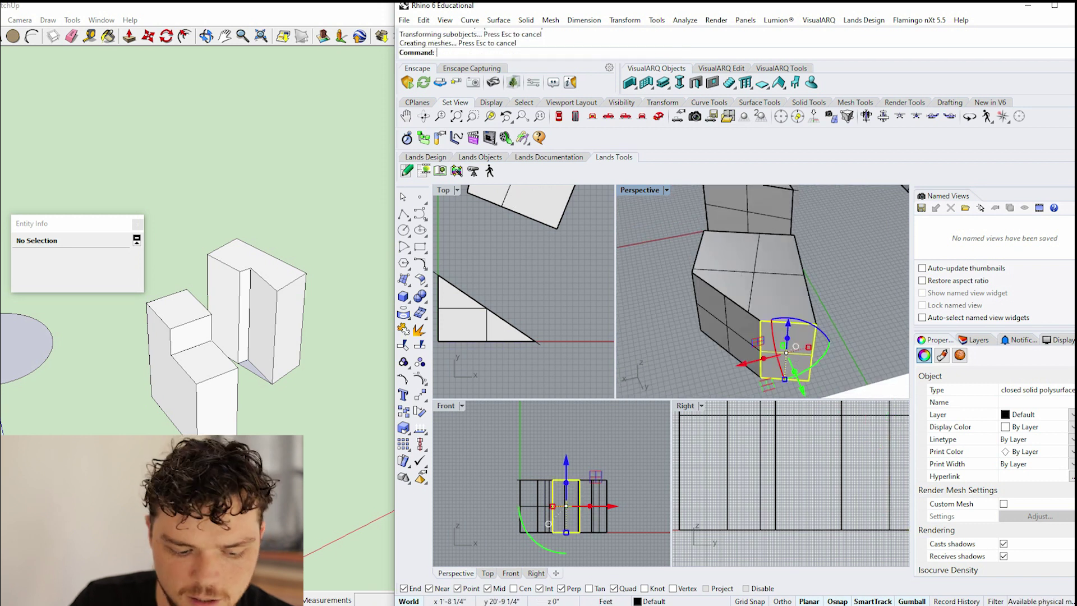
pyautogui.hotkey('ctrl', 'z')
pyautogui.keyDown('ctrl'); pyautogui.keyDown('shift'); pyautogui.click(766, 291); pyautogui.keyUp('shift'); pyautogui.keyUp('ctrl')
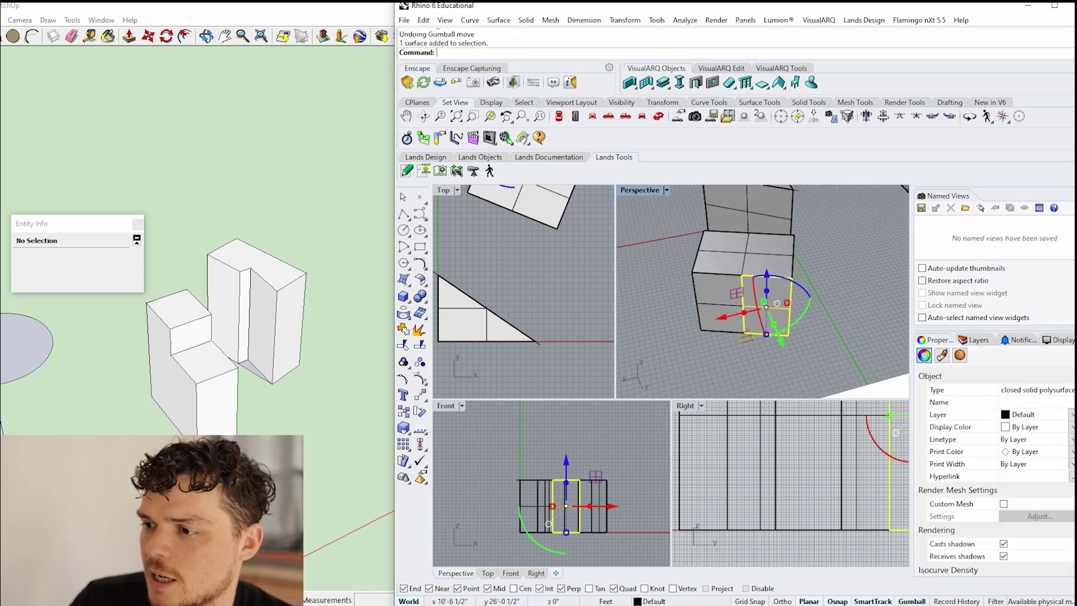
pyautogui.moveTo(766, 291); pyautogui.dragTo(782, 296, button='right')
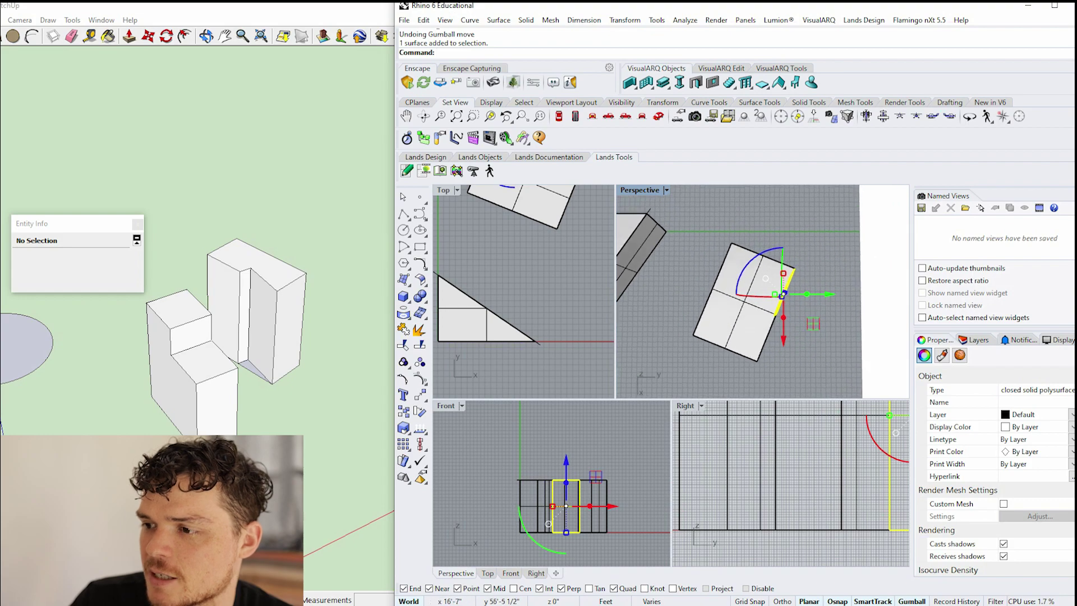
pyautogui.scroll(3, 833, 315)
# Rotate the selected split-off face with the gumball to tilt it.
pyautogui.moveTo(698, 240); pyautogui.dragTo(724, 257)
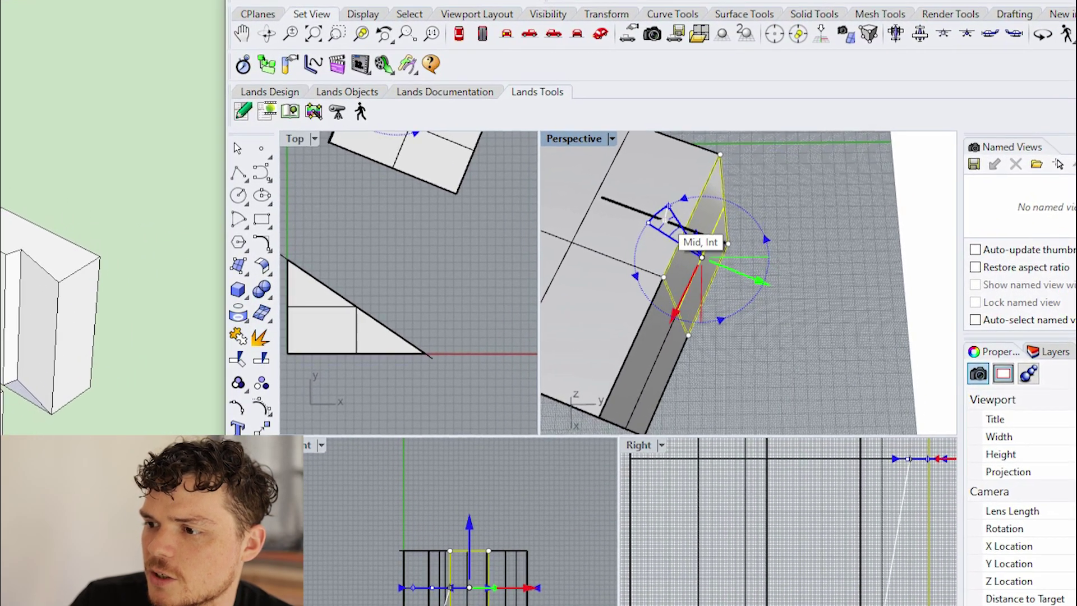
pyautogui.moveTo(712, 253); pyautogui.dragTo(699, 209)
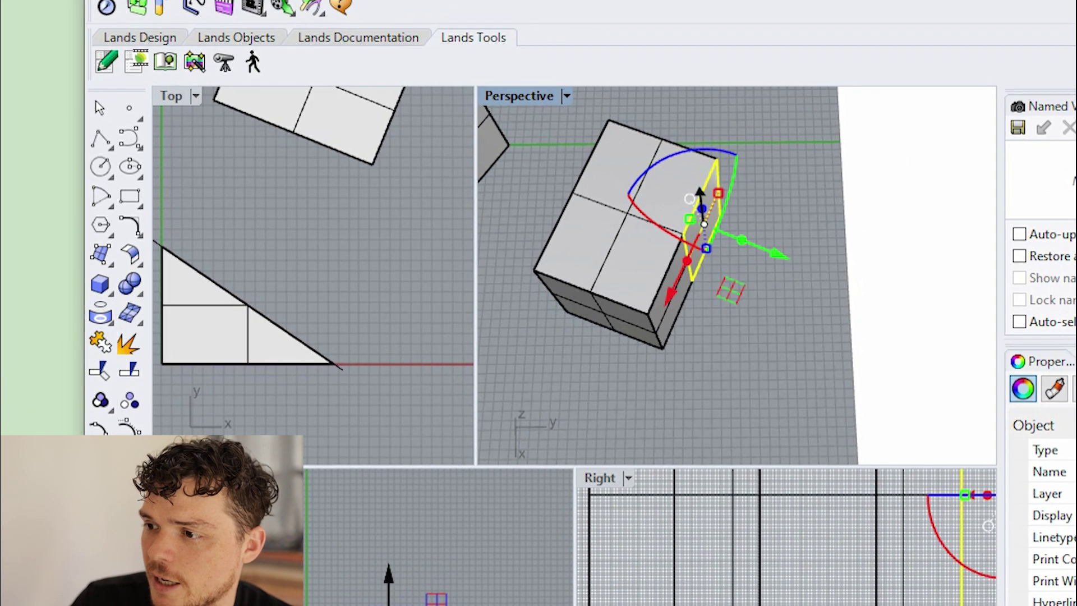
pyautogui.moveTo(674, 173); pyautogui.dragTo(651, 194)
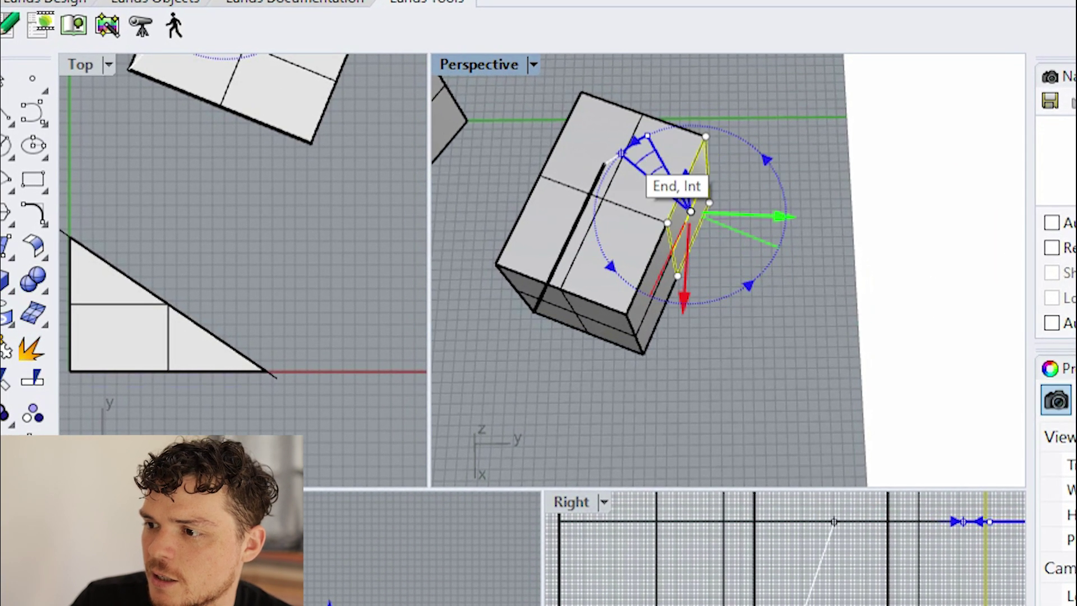
pyautogui.moveTo(648, 145); pyautogui.dragTo(673, 172)
pyautogui.moveTo(674, 173); pyautogui.dragTo(673, 210, button='right')
# Extrude the tilted face into a smaller box jutting from the cube, then window-select every object.
pyautogui.moveTo(734, 233); pyautogui.dragTo(791, 244)
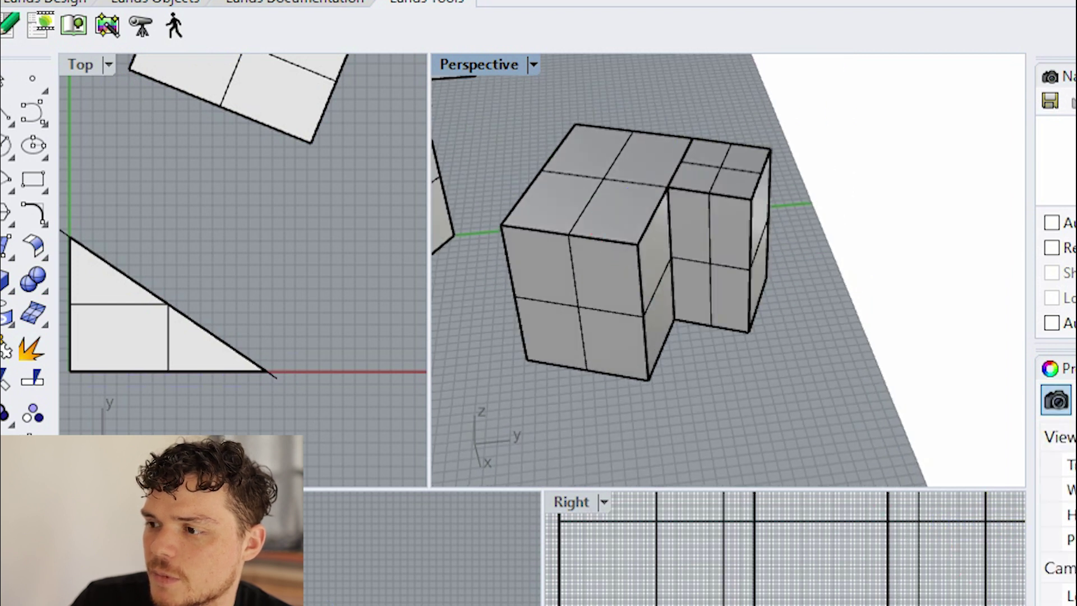
pyautogui.scroll(-3, 728, 269)
pyautogui.moveTo(728, 269); pyautogui.dragTo(728, 245, button='right')
pyautogui.scroll(3, 728, 270)
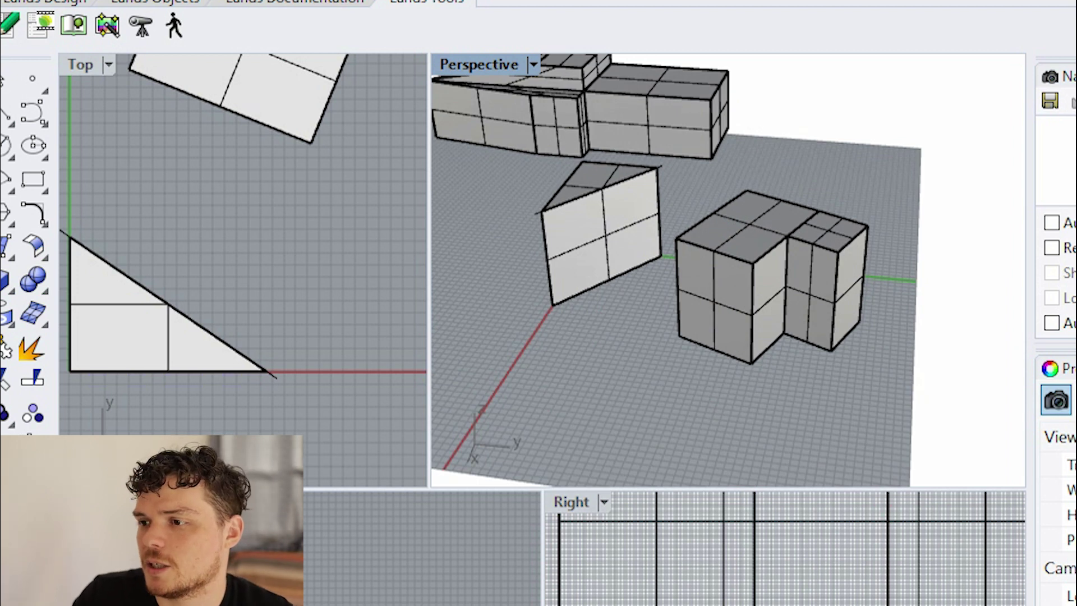
pyautogui.moveTo(780, 290); pyautogui.dragTo(780, 290)
pyautogui.scroll(-3, 728, 252)
pyautogui.moveTo(564, 109); pyautogui.dragTo(949, 361)
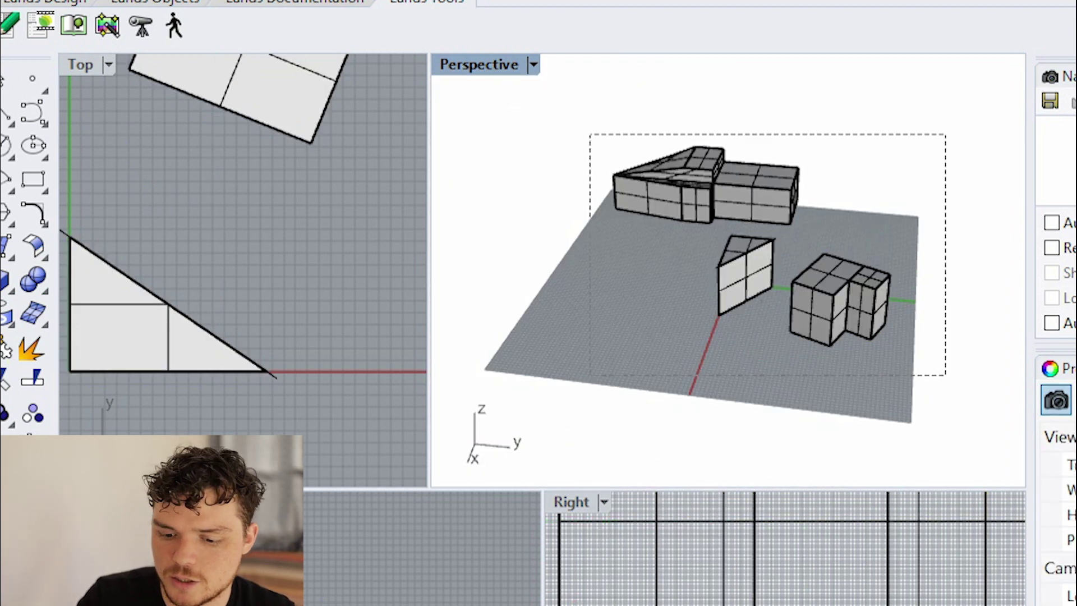
pyautogui.scroll(3, 710, 242)
# Delete all selected objects, then ExtrudeCrv the new square outline and Cap it into a closed cube.
pyautogui.press('Delete')
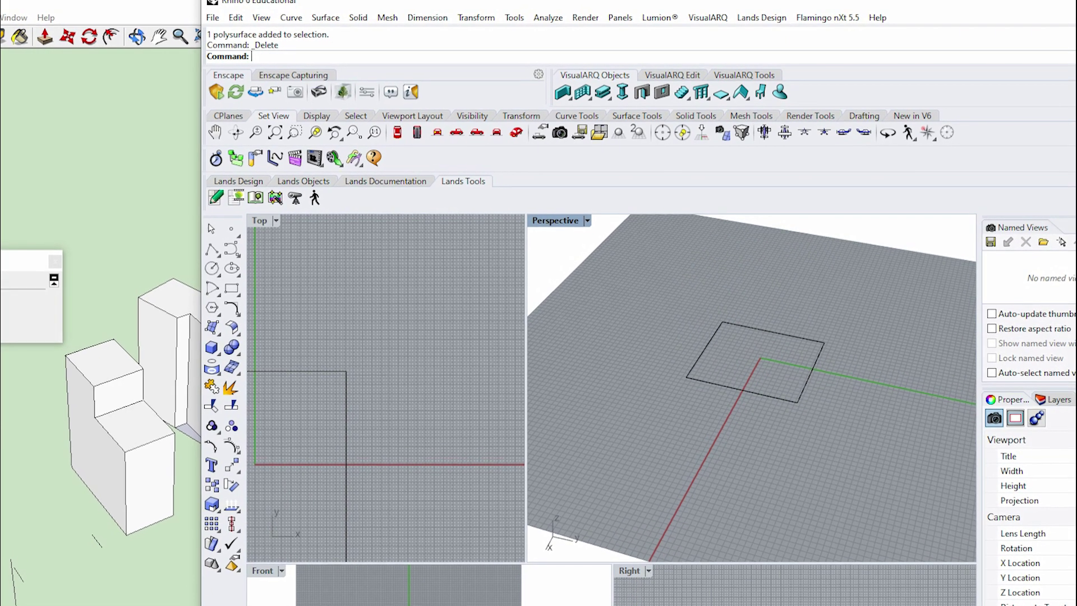
pyautogui.press('Return')
pyautogui.press('Return')
pyautogui.write('Cap')
pyautogui.press('Return')
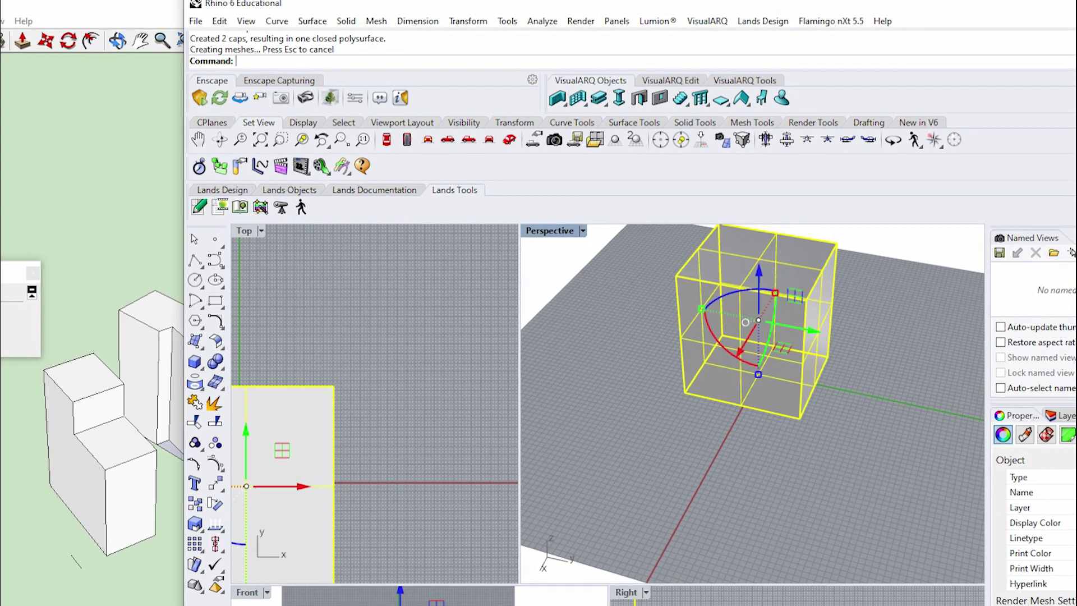
pyautogui.press('Escape')
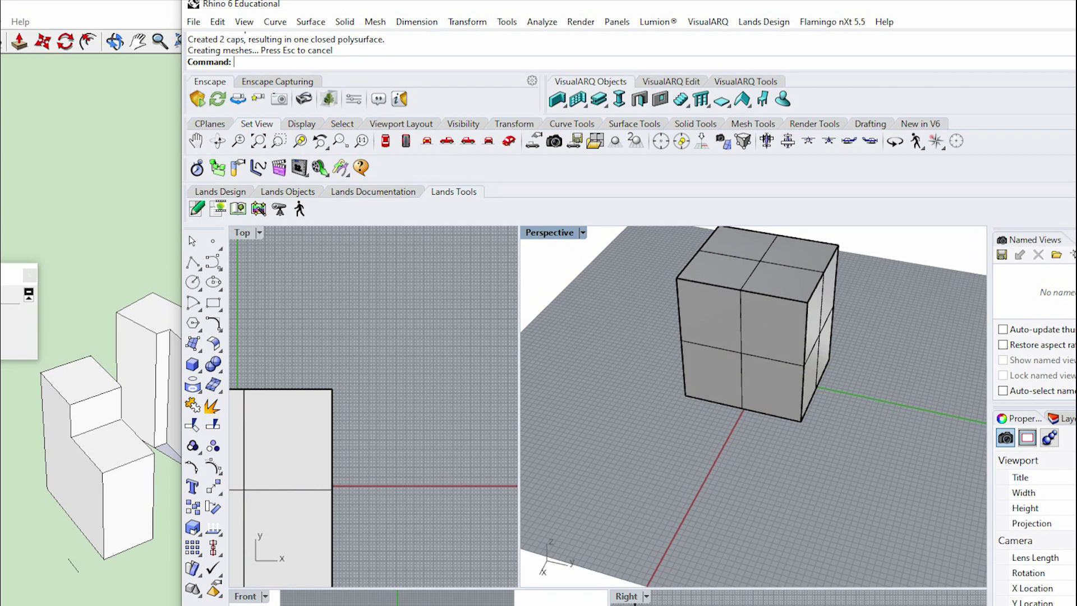
pyautogui.hotkey('ctrl', 'a')
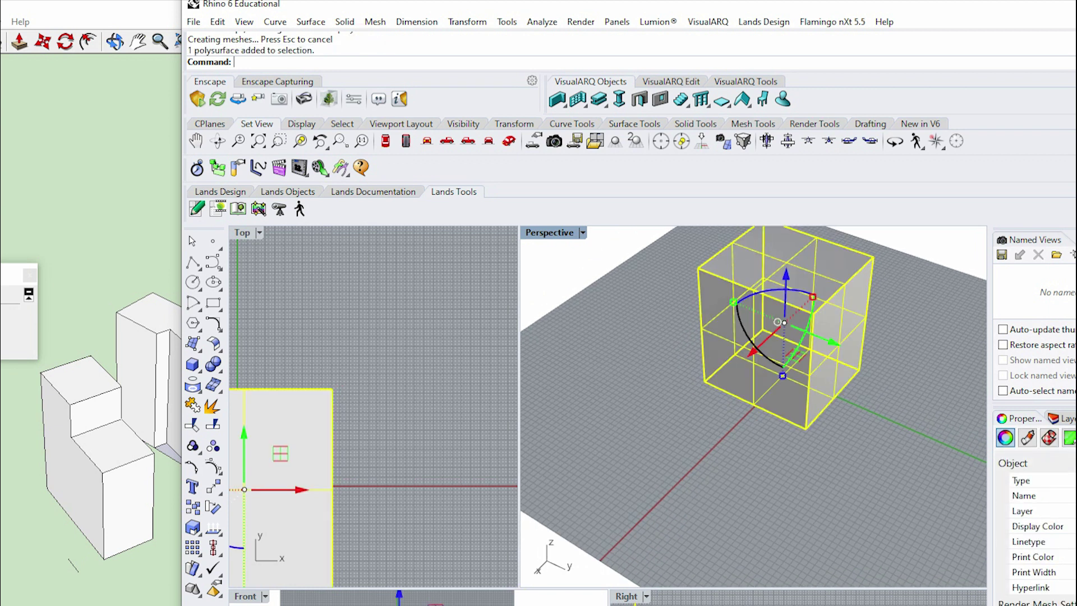
pyautogui.scroll(-3, 754, 404)
pyautogui.press('Escape')
pyautogui.scroll(3, 754, 405)
pyautogui.hotkey('ctrl', 'a')
pyautogui.press('Escape')
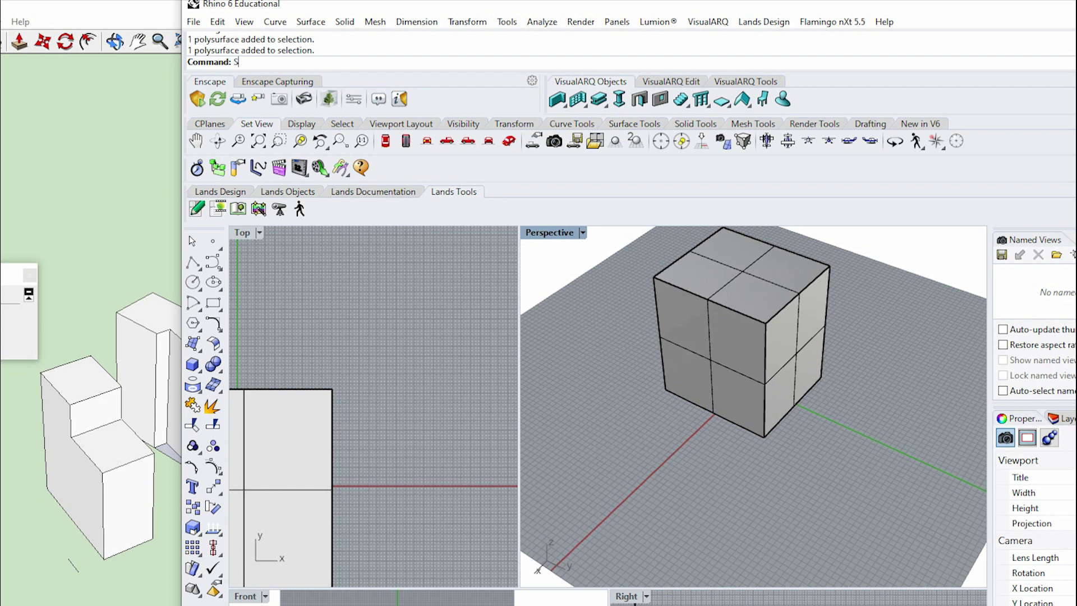
pyautogui.write('plitFace')
# SplitFace the cube's top face with an axis between opposite edge midpoints.
pyautogui.press('Return')
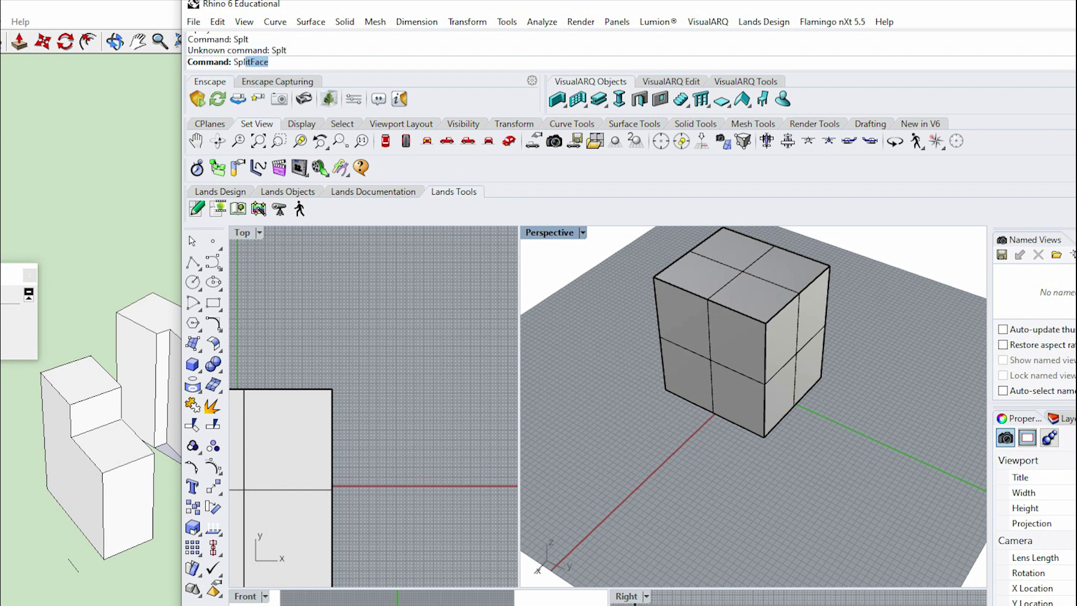
pyautogui.write('F')
pyautogui.press('Return')
pyautogui.click(740, 274)
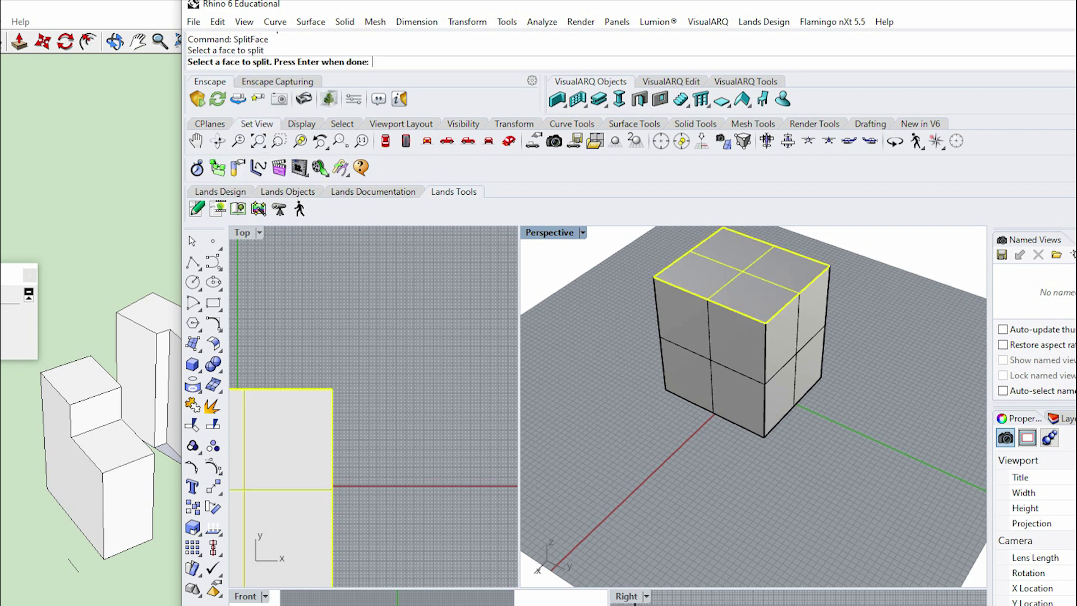
pyautogui.press('Return')
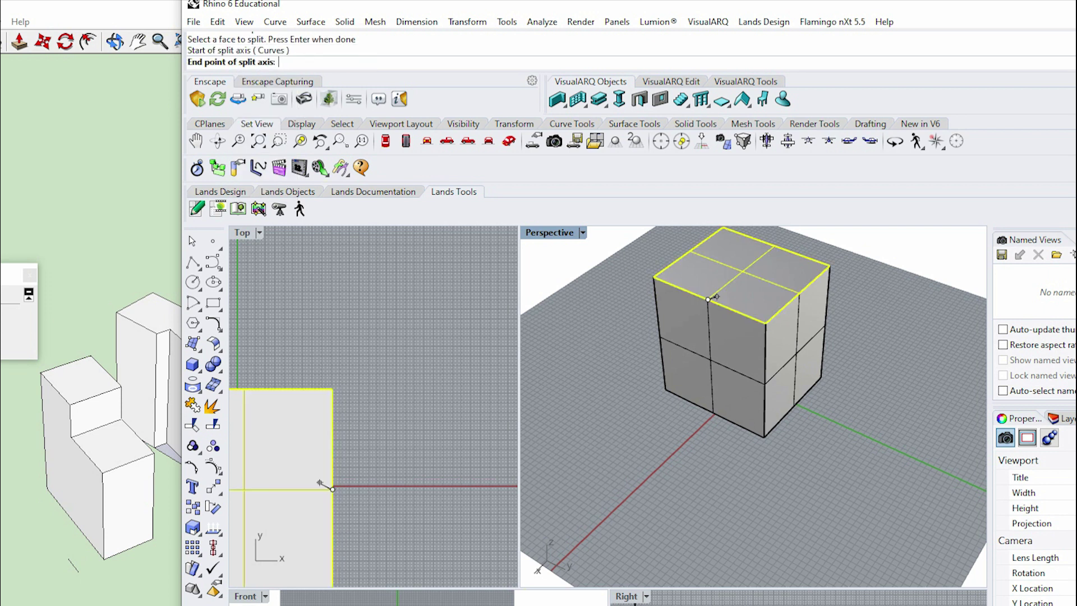
pyautogui.click(709, 300)
pyautogui.click(774, 246)
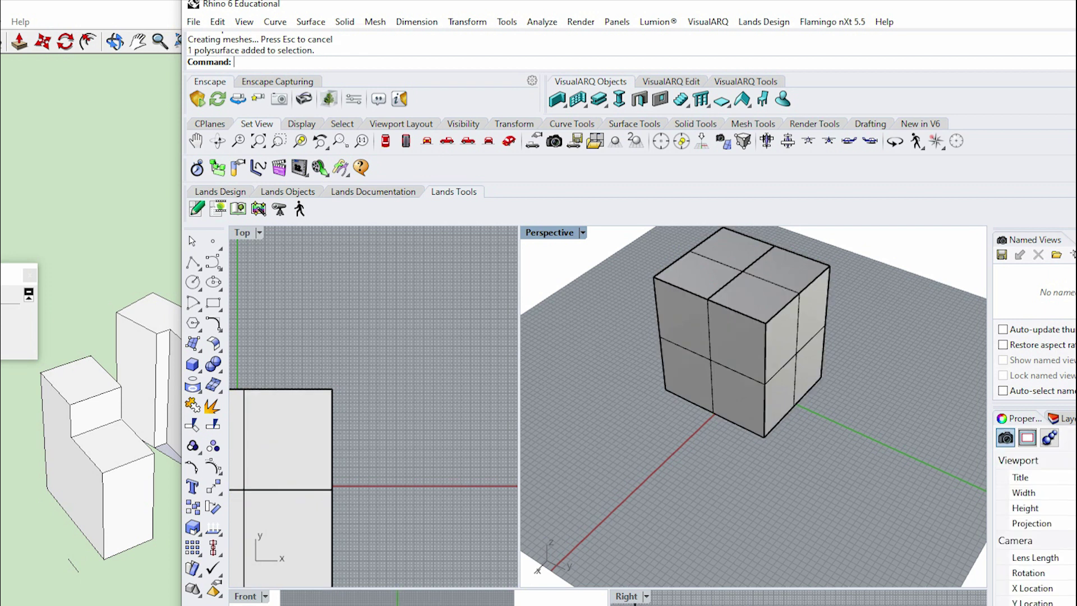
# Raise one half of the split top face with the gumball's up arrow to form a sloped roof.
pyautogui.keyDown('ctrl'); pyautogui.keyDown('shift'); pyautogui.click(771, 290); pyautogui.keyUp('shift'); pyautogui.keyUp('ctrl')
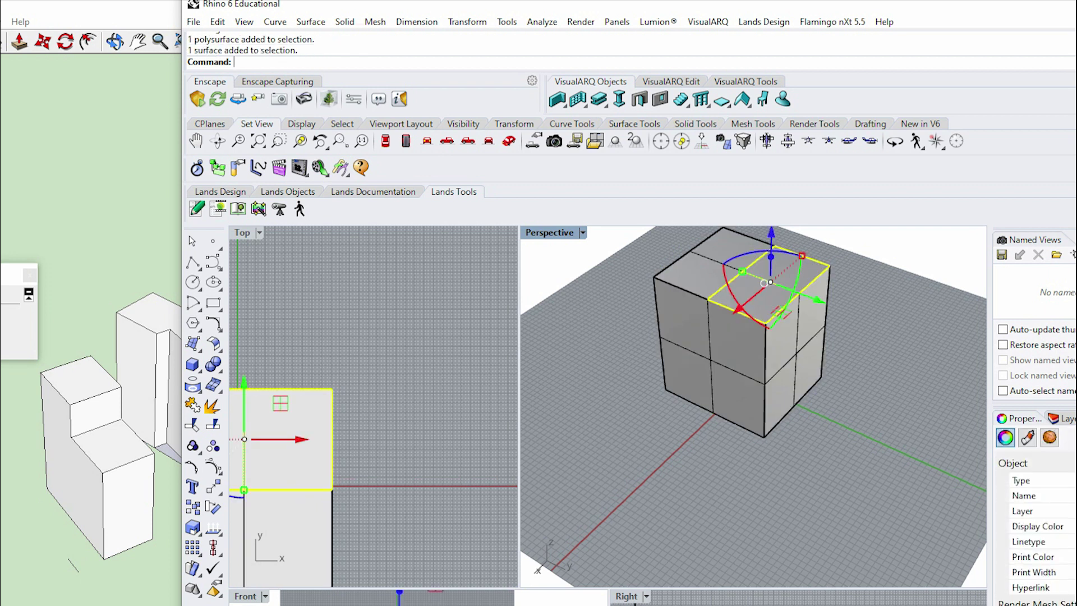
pyautogui.moveTo(771, 240); pyautogui.dragTo(771, 202)
pyautogui.moveTo(757, 378); pyautogui.dragTo(841, 387, button='right')
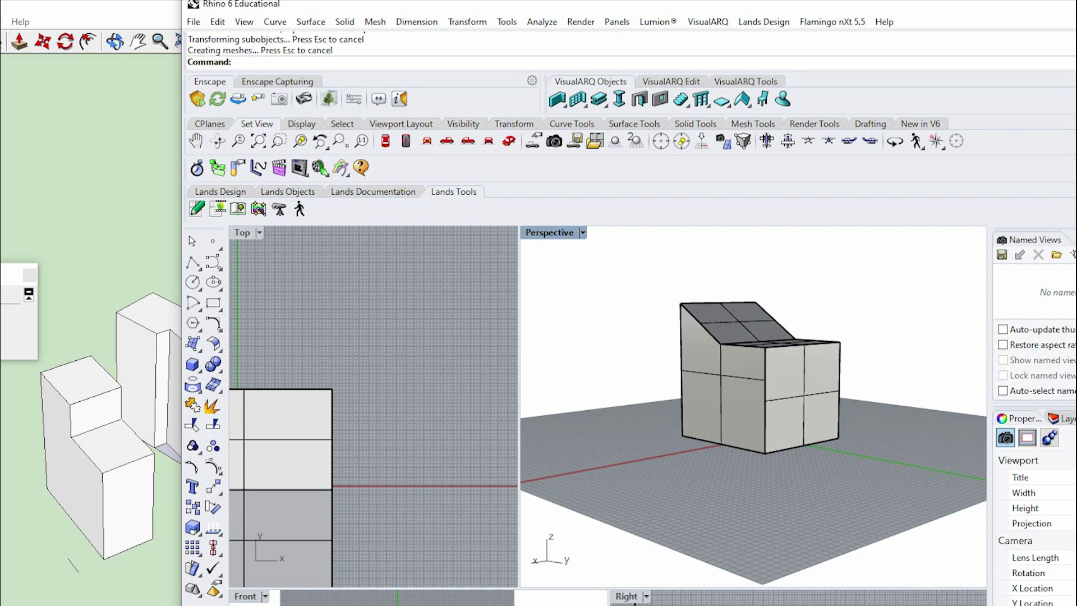